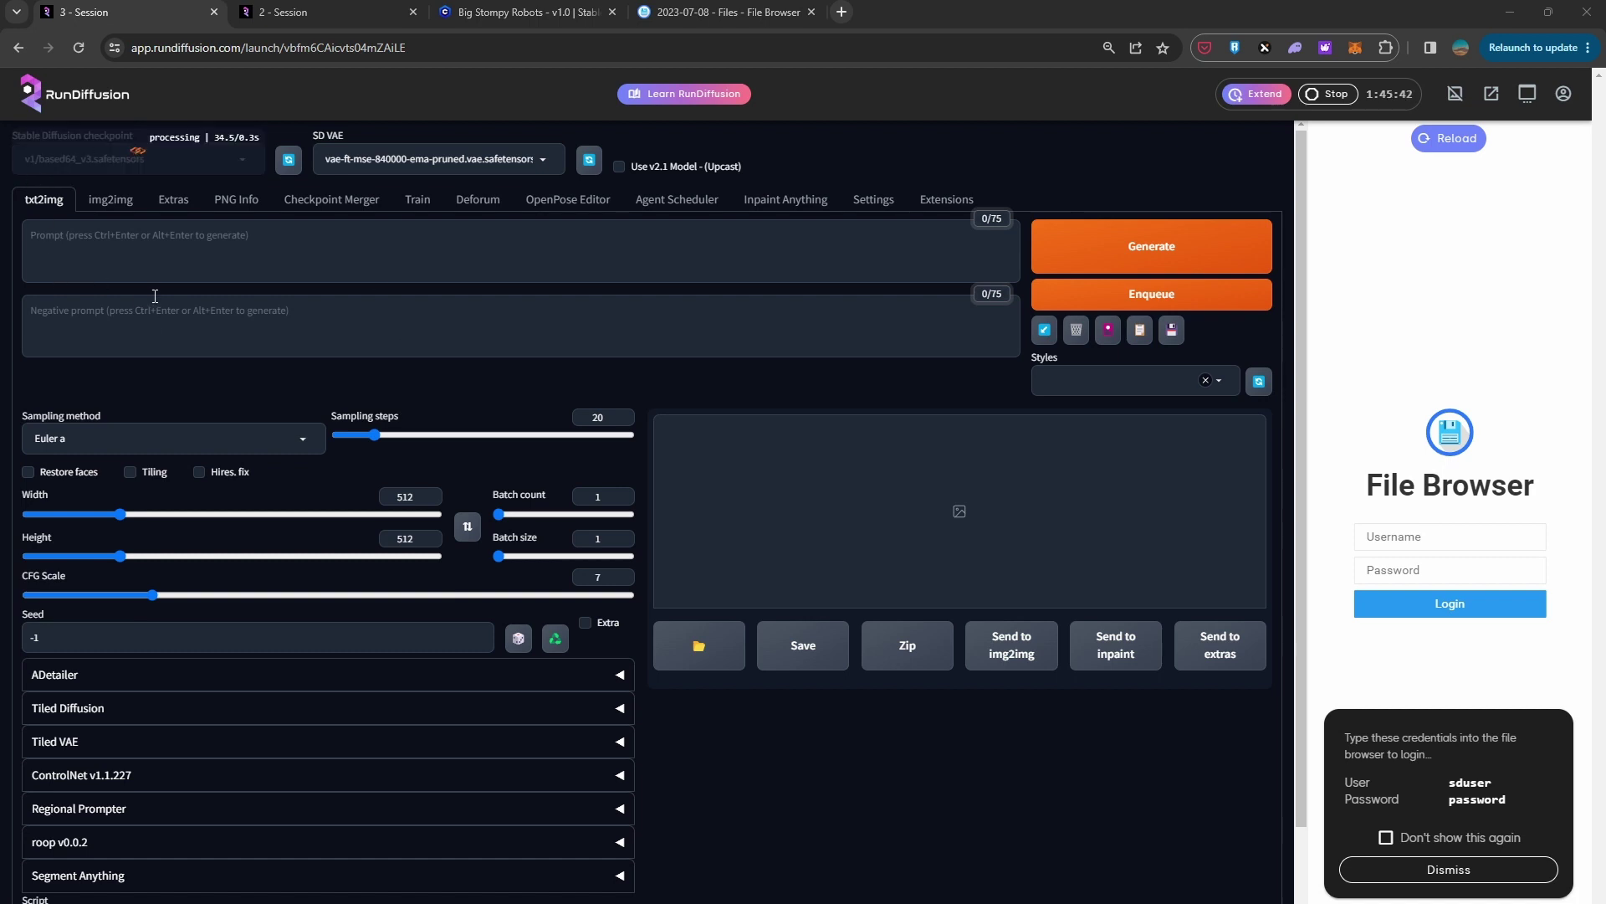
- Enter the main prompt "Majestic, ultra detailed, Scene, Exploring Ruined City, urban exploration, smoke rising around, bright sunlit sky above," plus LoRAs add_detail:0.6 and epi_noiseoffset2:0.5
scroll(174, 393, down, 1)
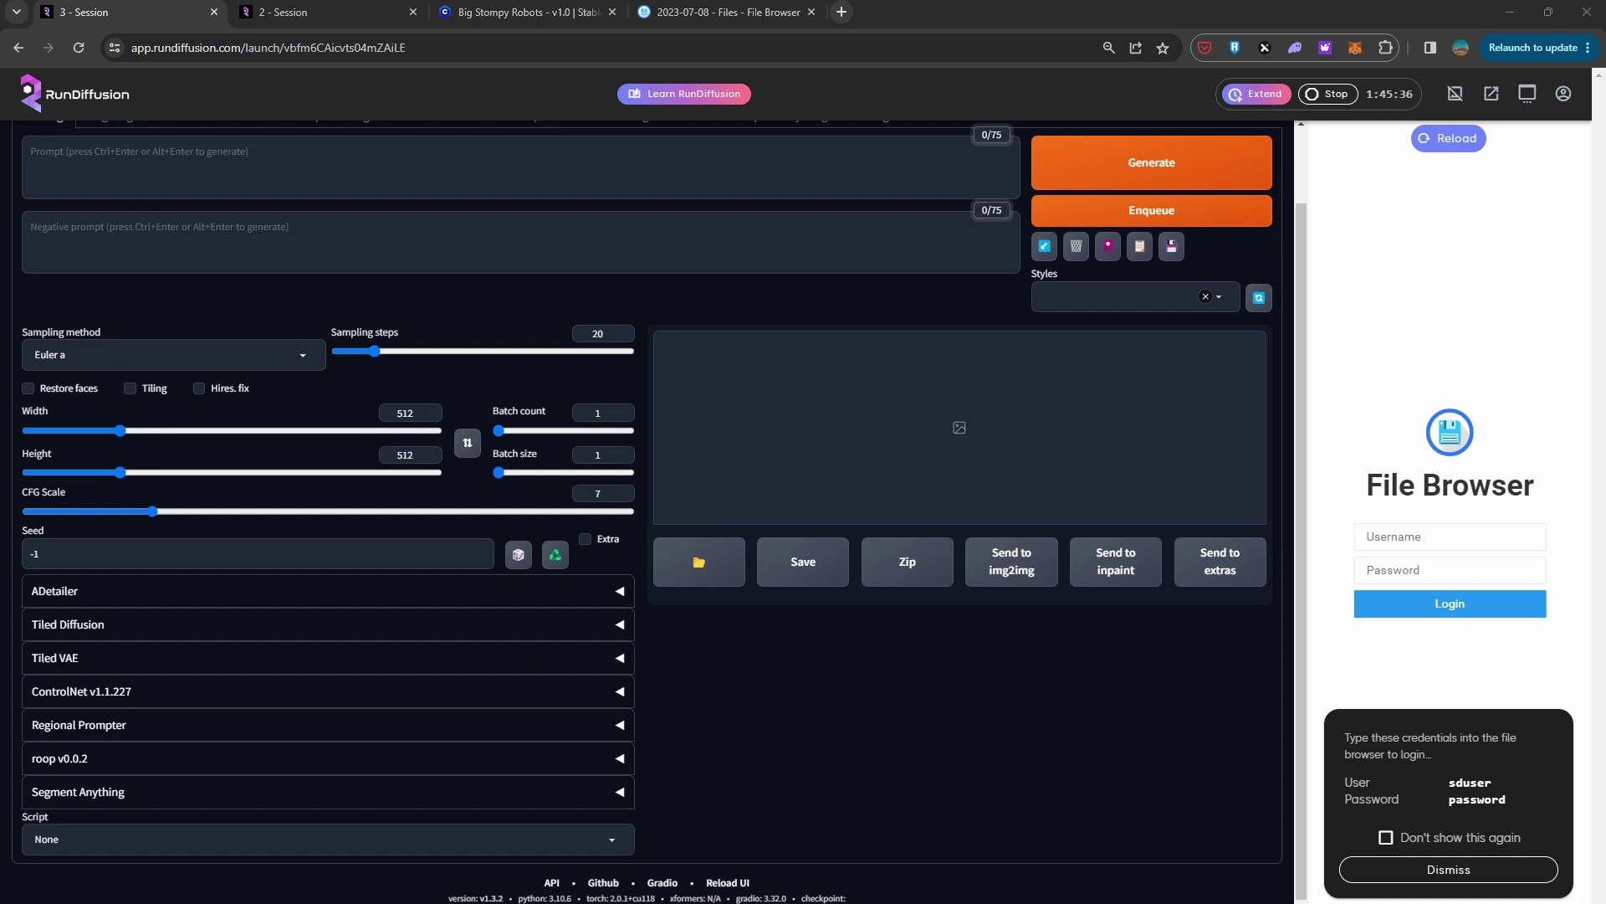
scroll(264, 356, up, 1)
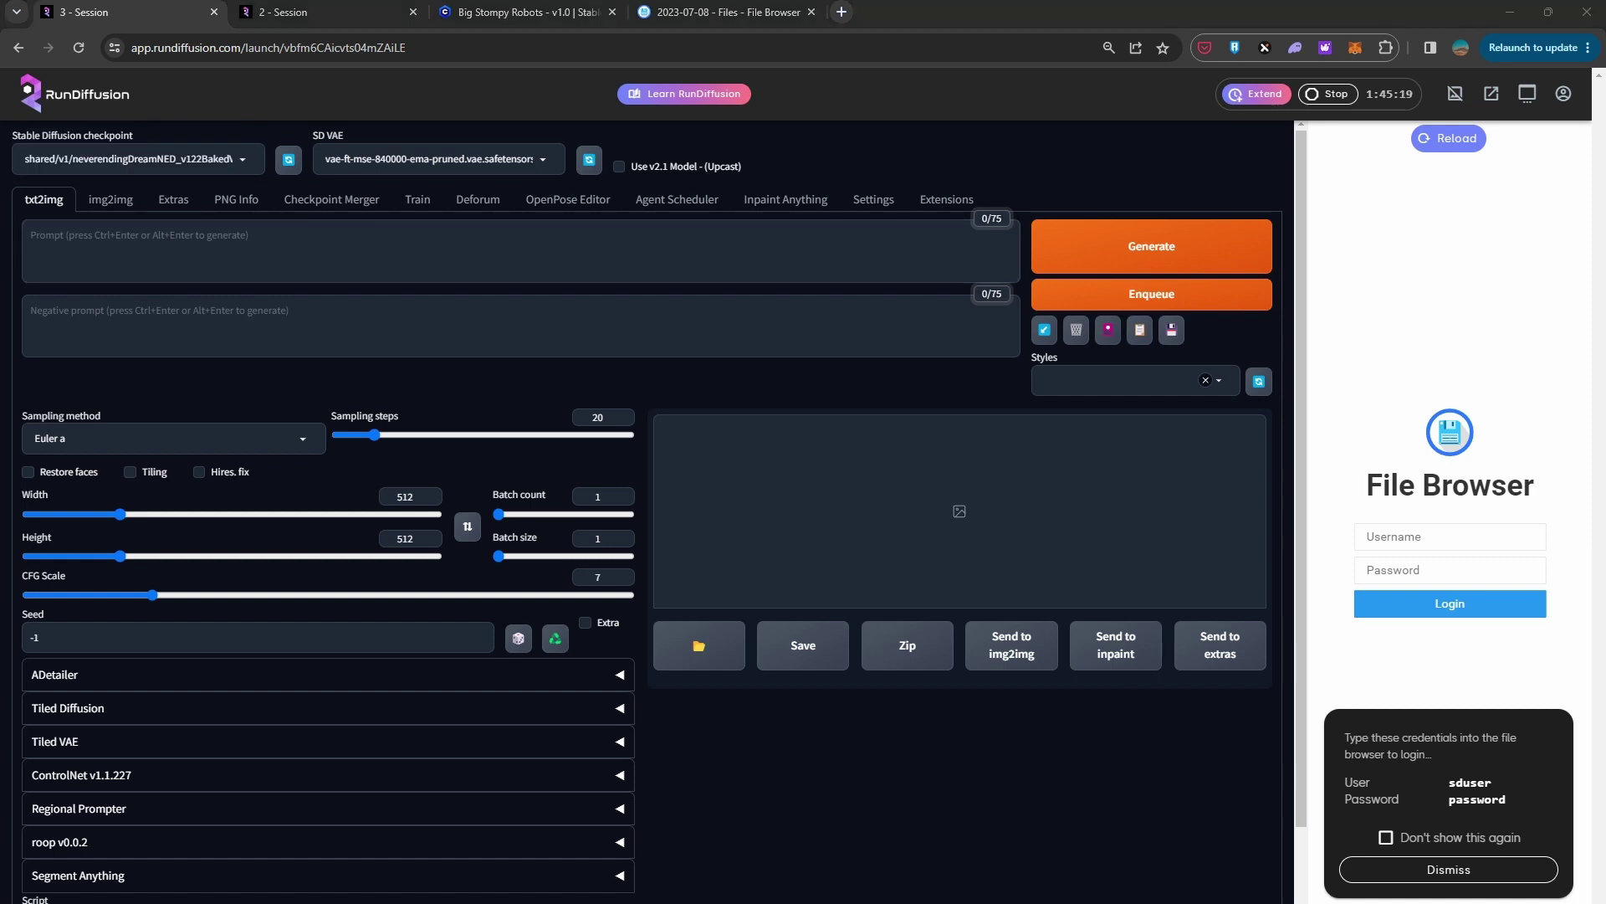
click(222, 251)
text(Majestic, ultra detailed, Scene, Exploring Ruined City, urban exploration, smoke rising around, bright sunlit sky above, color grading techniques, surrealism, sci-fi landscape, bold, add_detail <lora:add_detail:0.6> <lora:epi_noiseoffset2:0.5>)
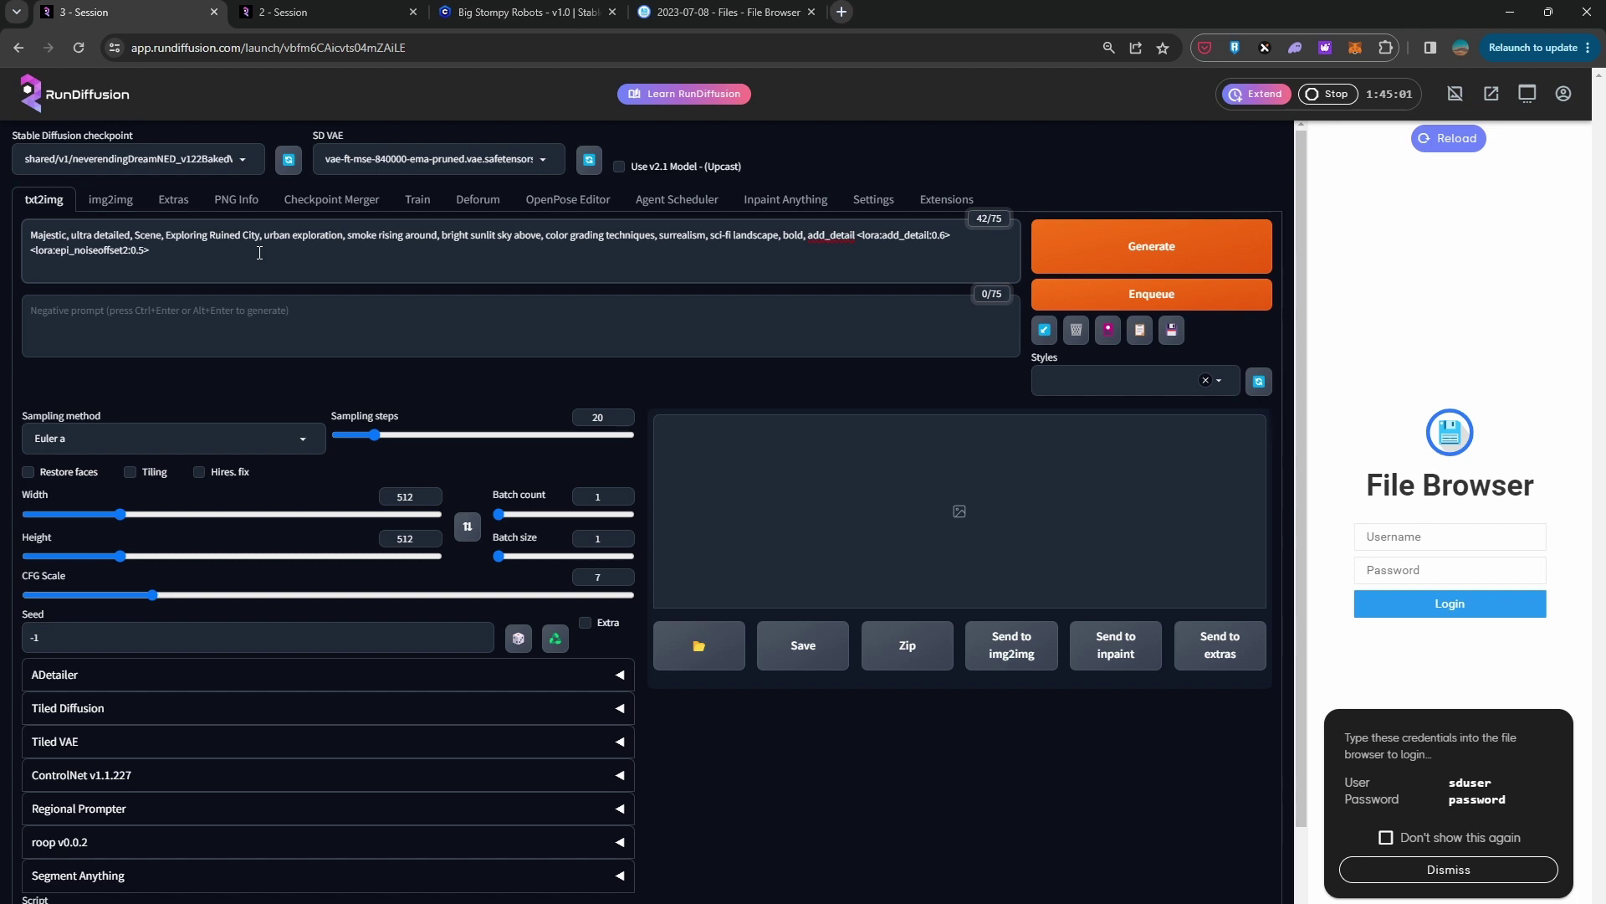
- Enter the main negative prompt "easynegative, woman, person, man, girl, human"
click(243, 339)
text(easynegative, woman, person, man, girl, human)
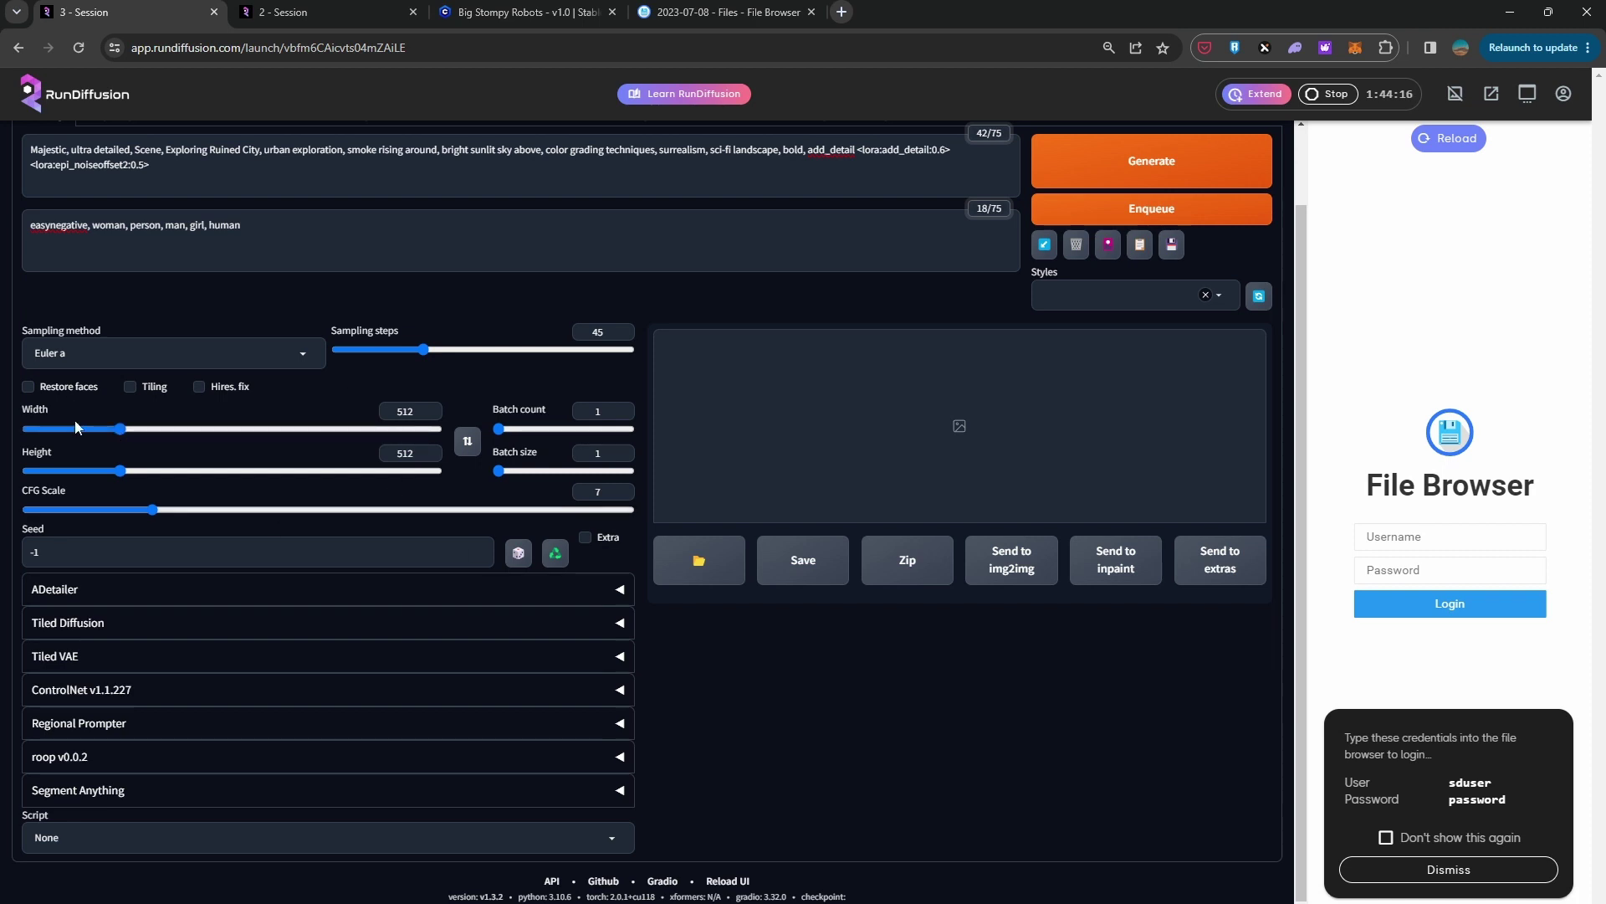
- Enable Tiled Diffusion and its Region Prompt Control for the text-to-image generation
scroll(140, 249, up, 1)
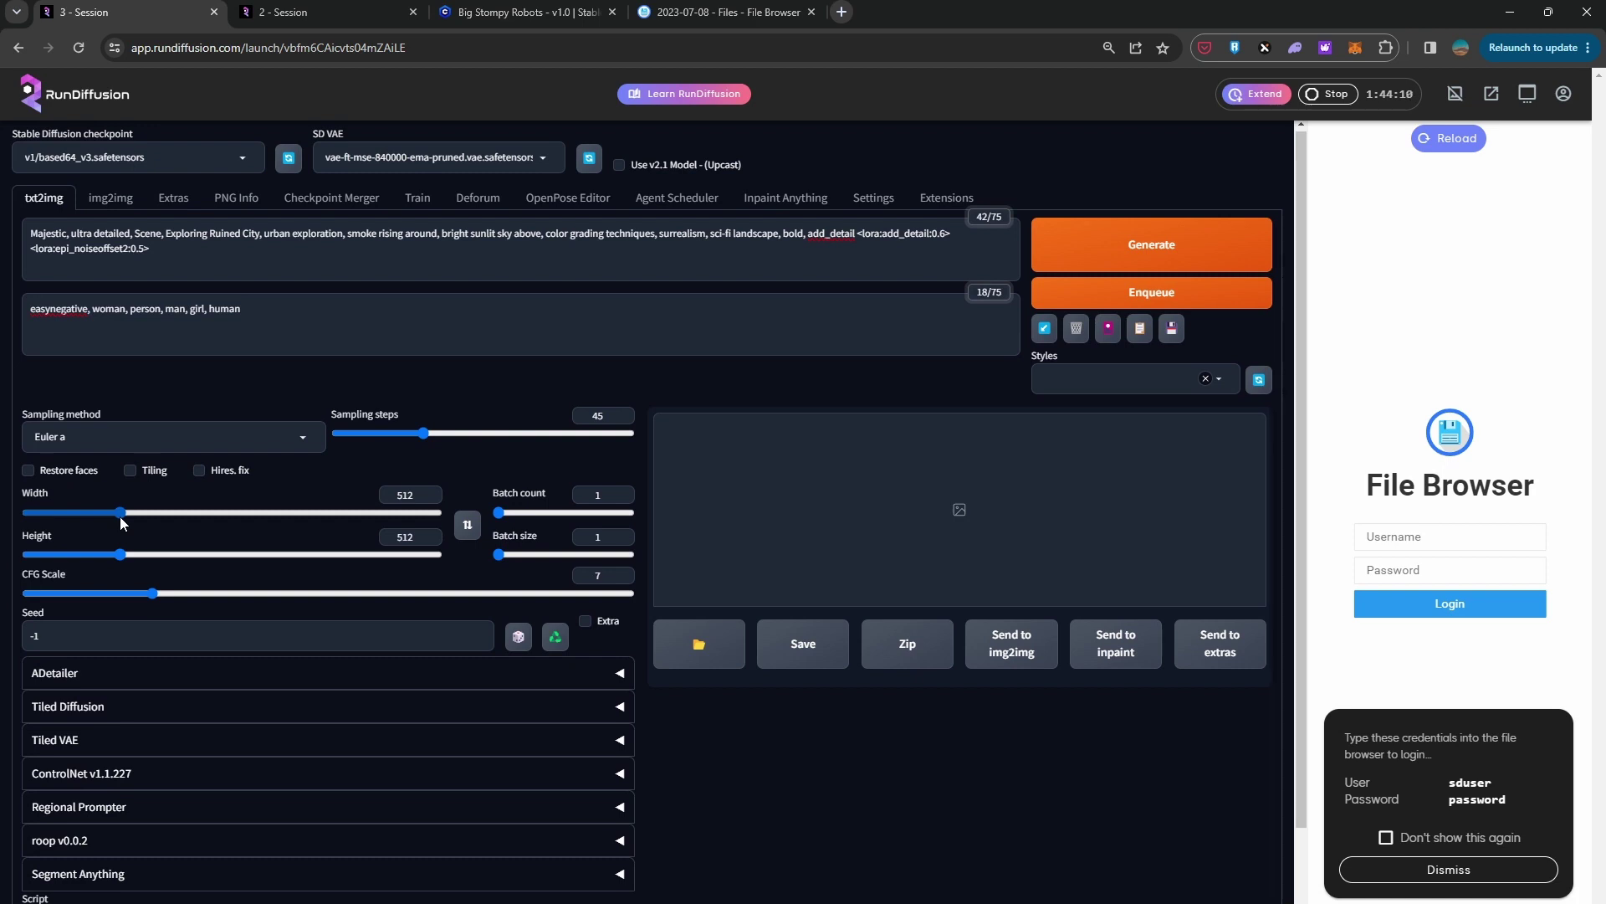
scroll(154, 524, down, 1)
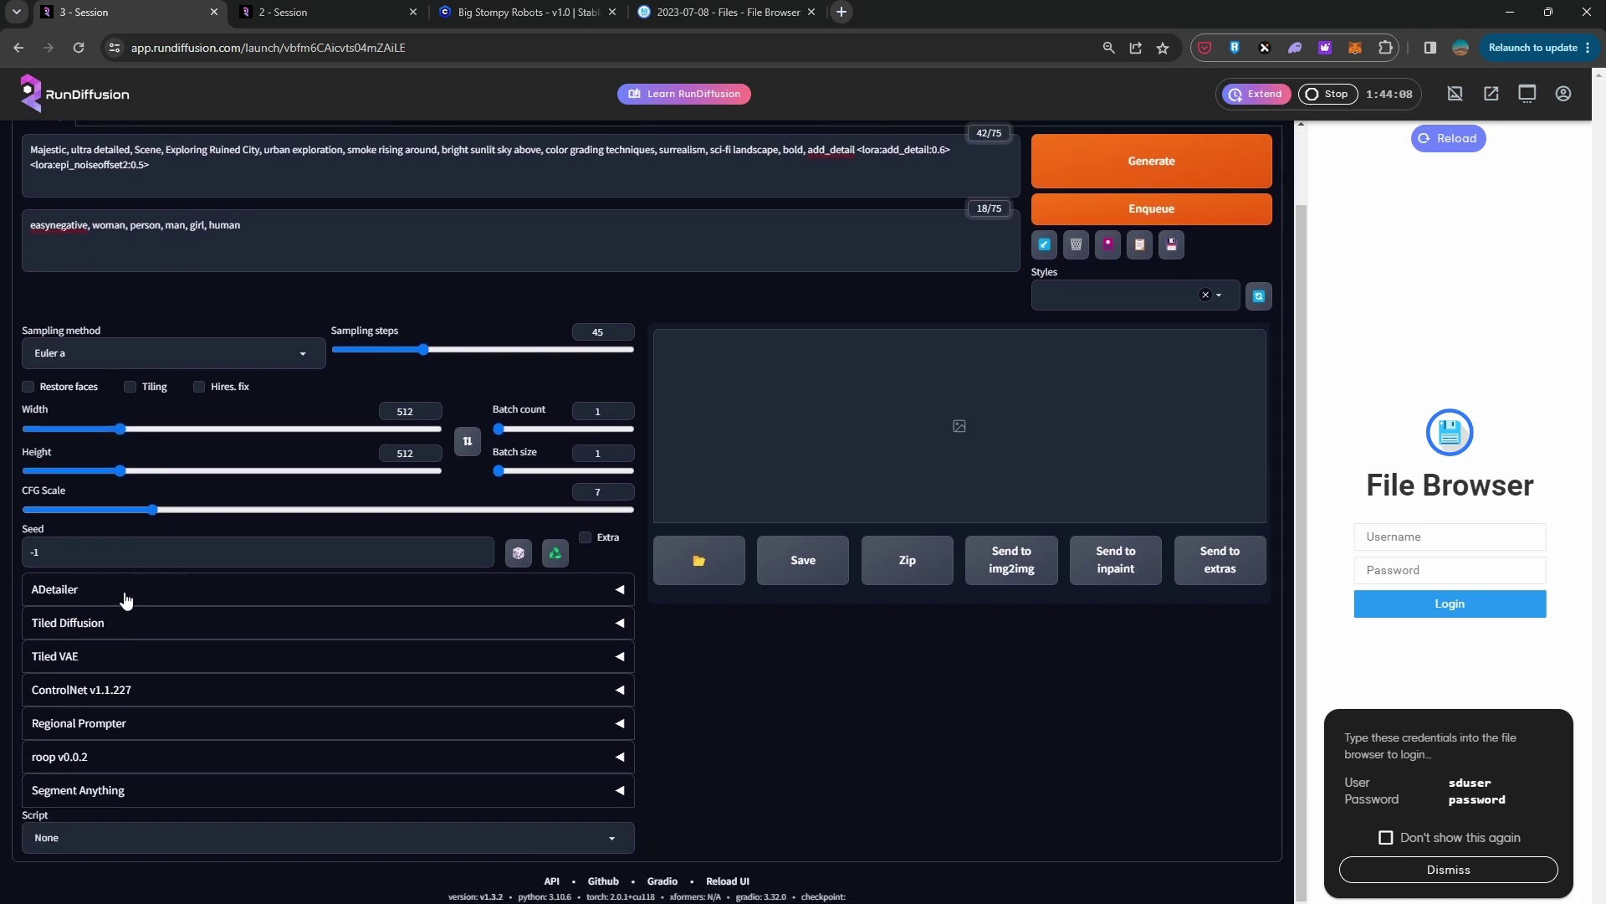
click(122, 626)
scroll(647, 629, down, 2)
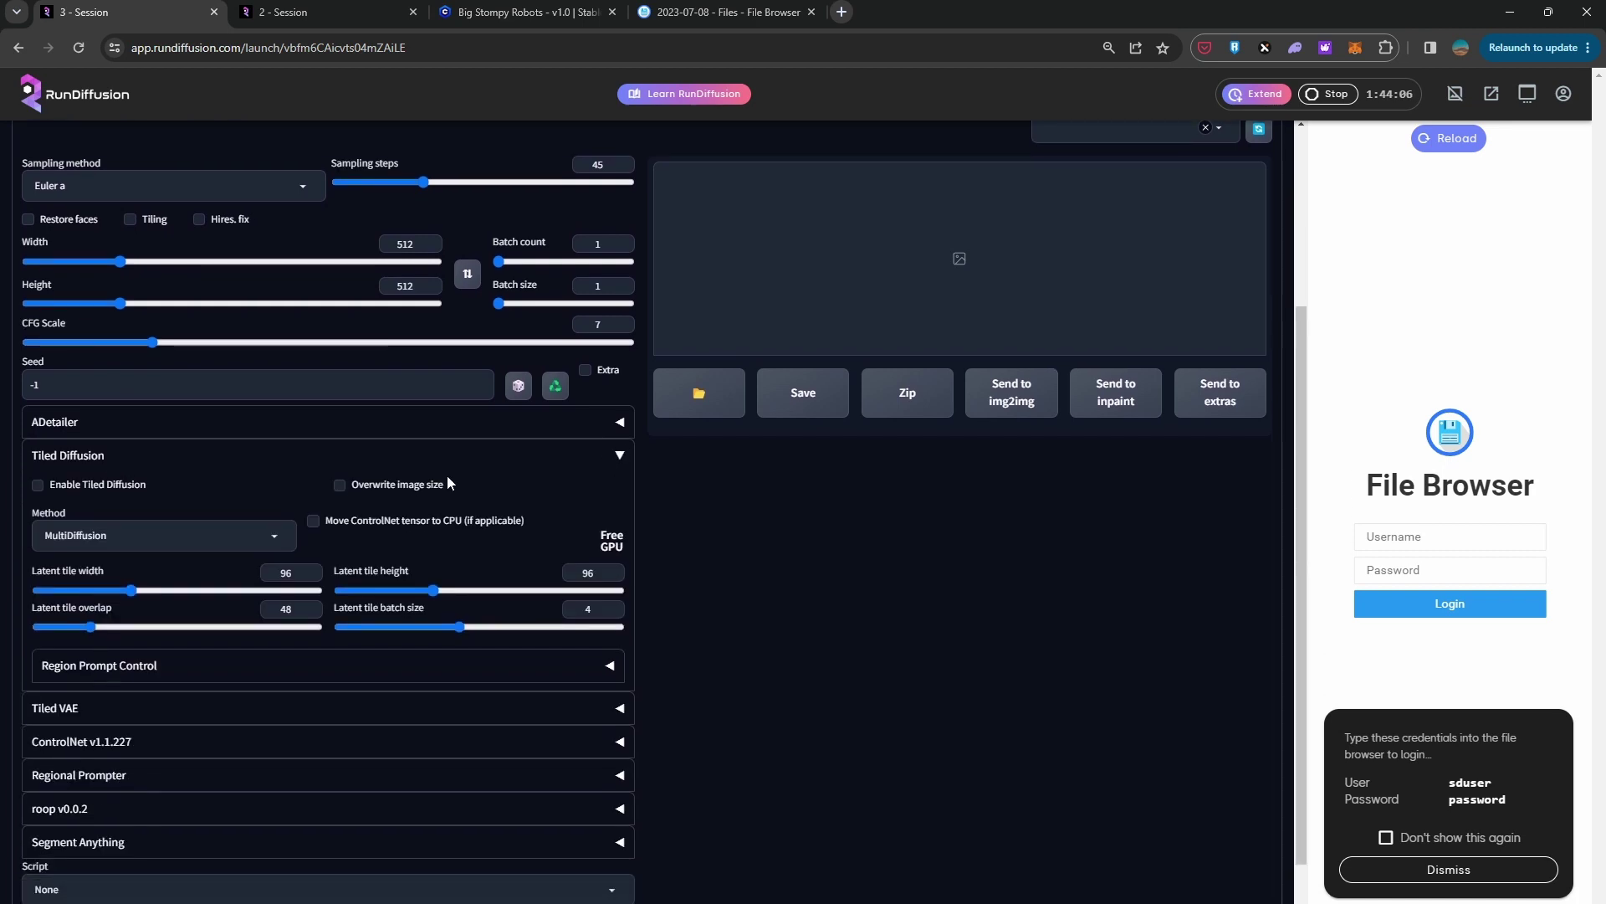
click(117, 667)
click(74, 701)
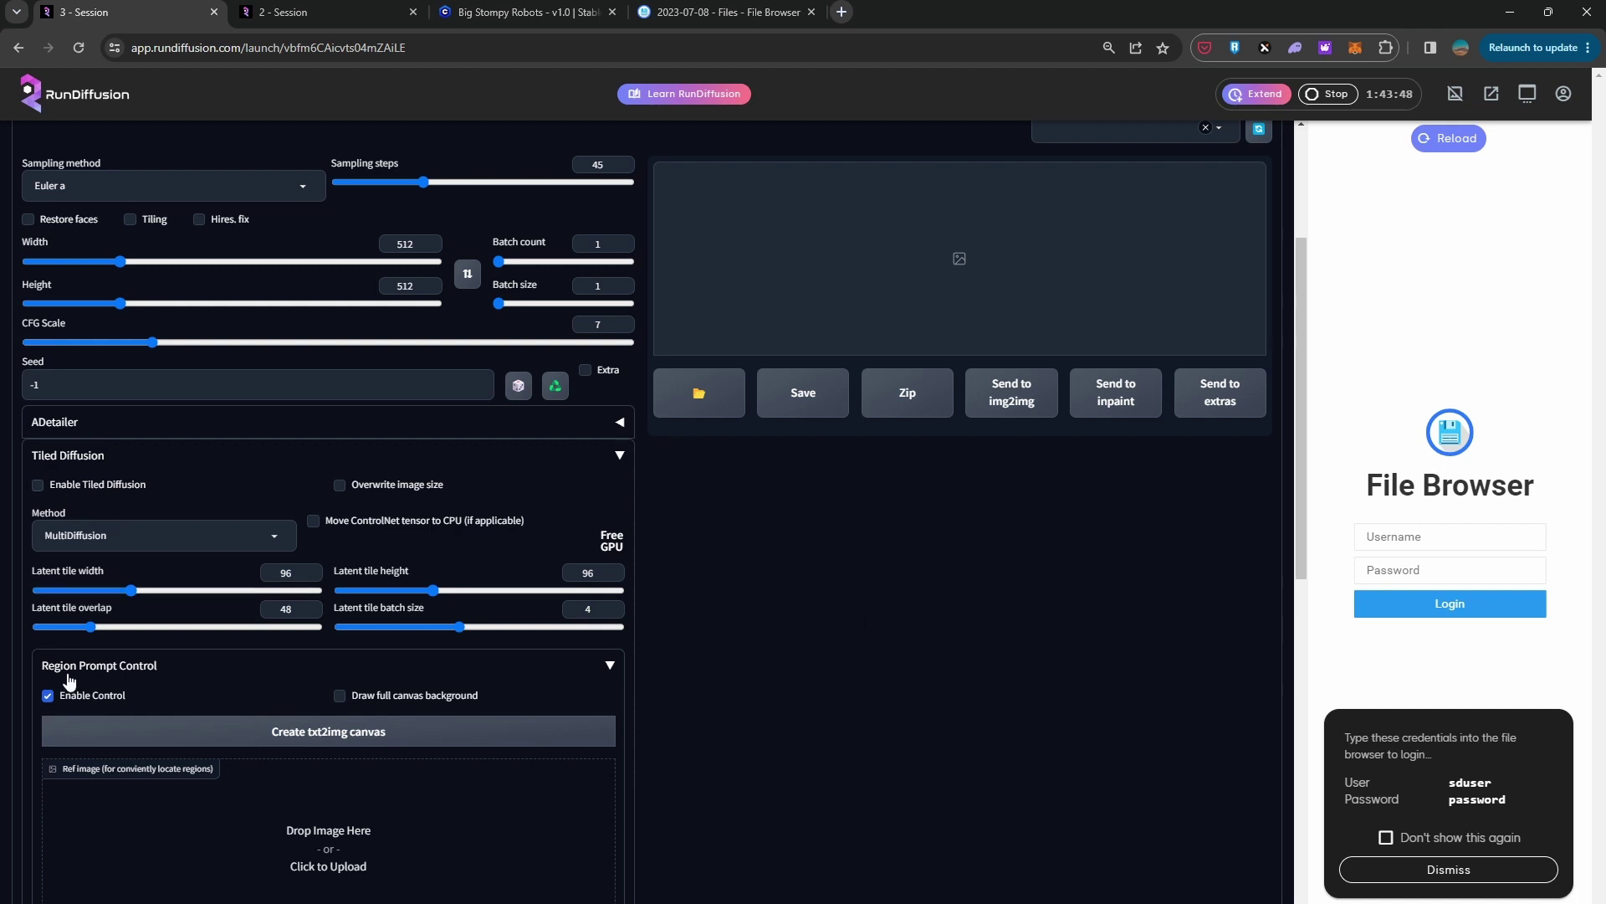
click(37, 483)
- Set the height of the generated image to 712
scroll(1083, 450, up, 1)
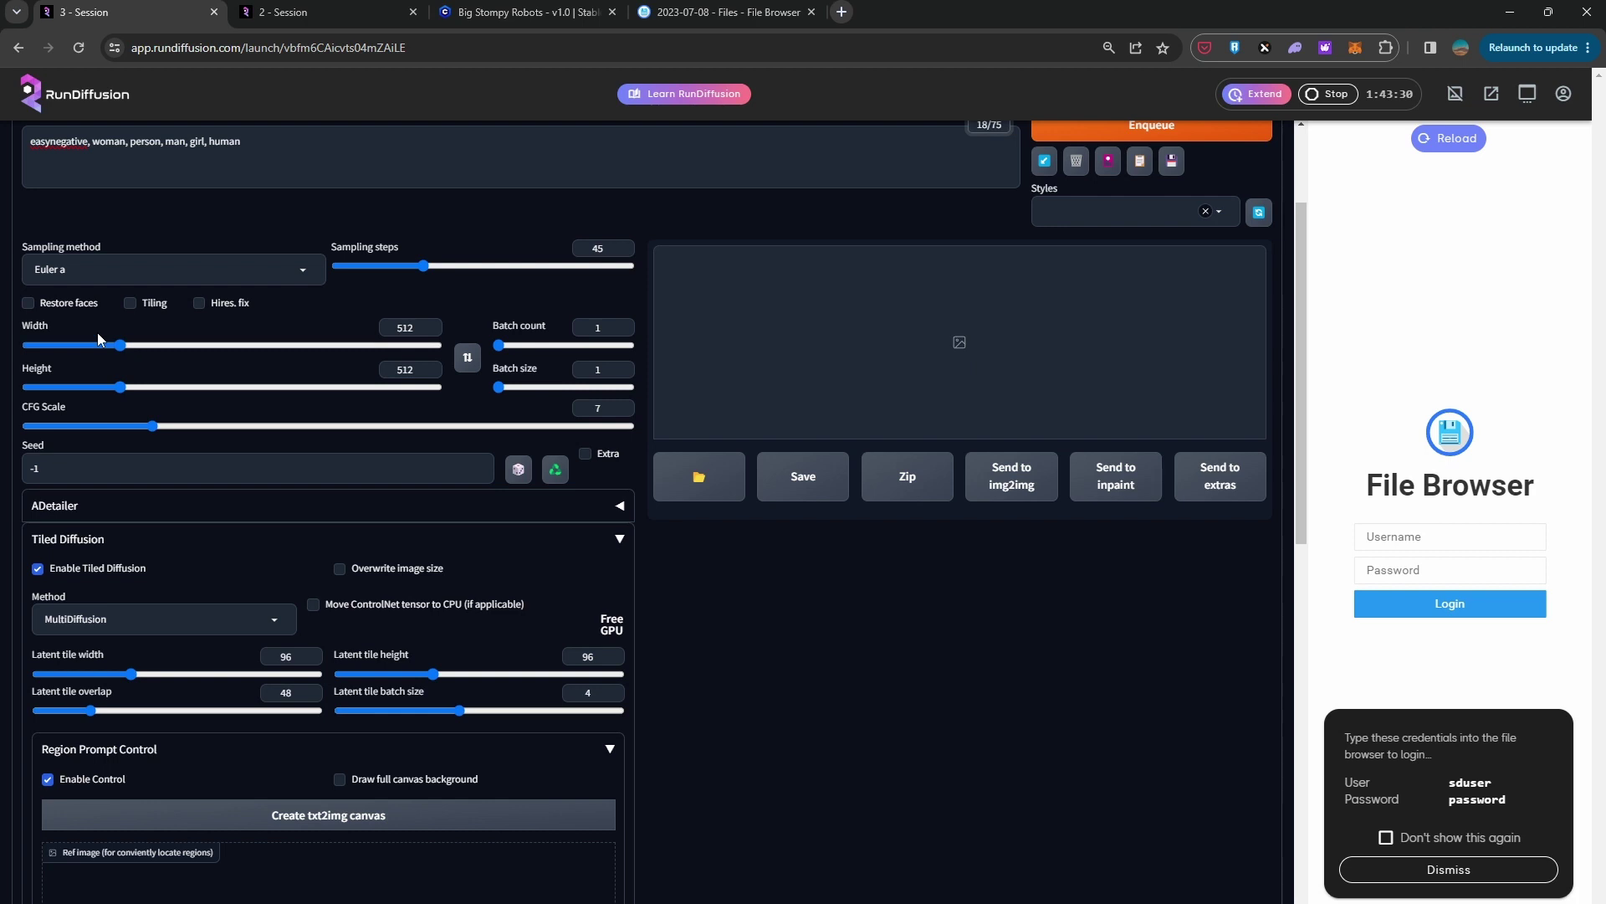
mouse_move(121, 345)
mouse_down()
mouse_move(181, 402)
mouse_move(141, 347)
mouse_move(120, 345)
mouse_up()
scroll(803, 577, down, 3)
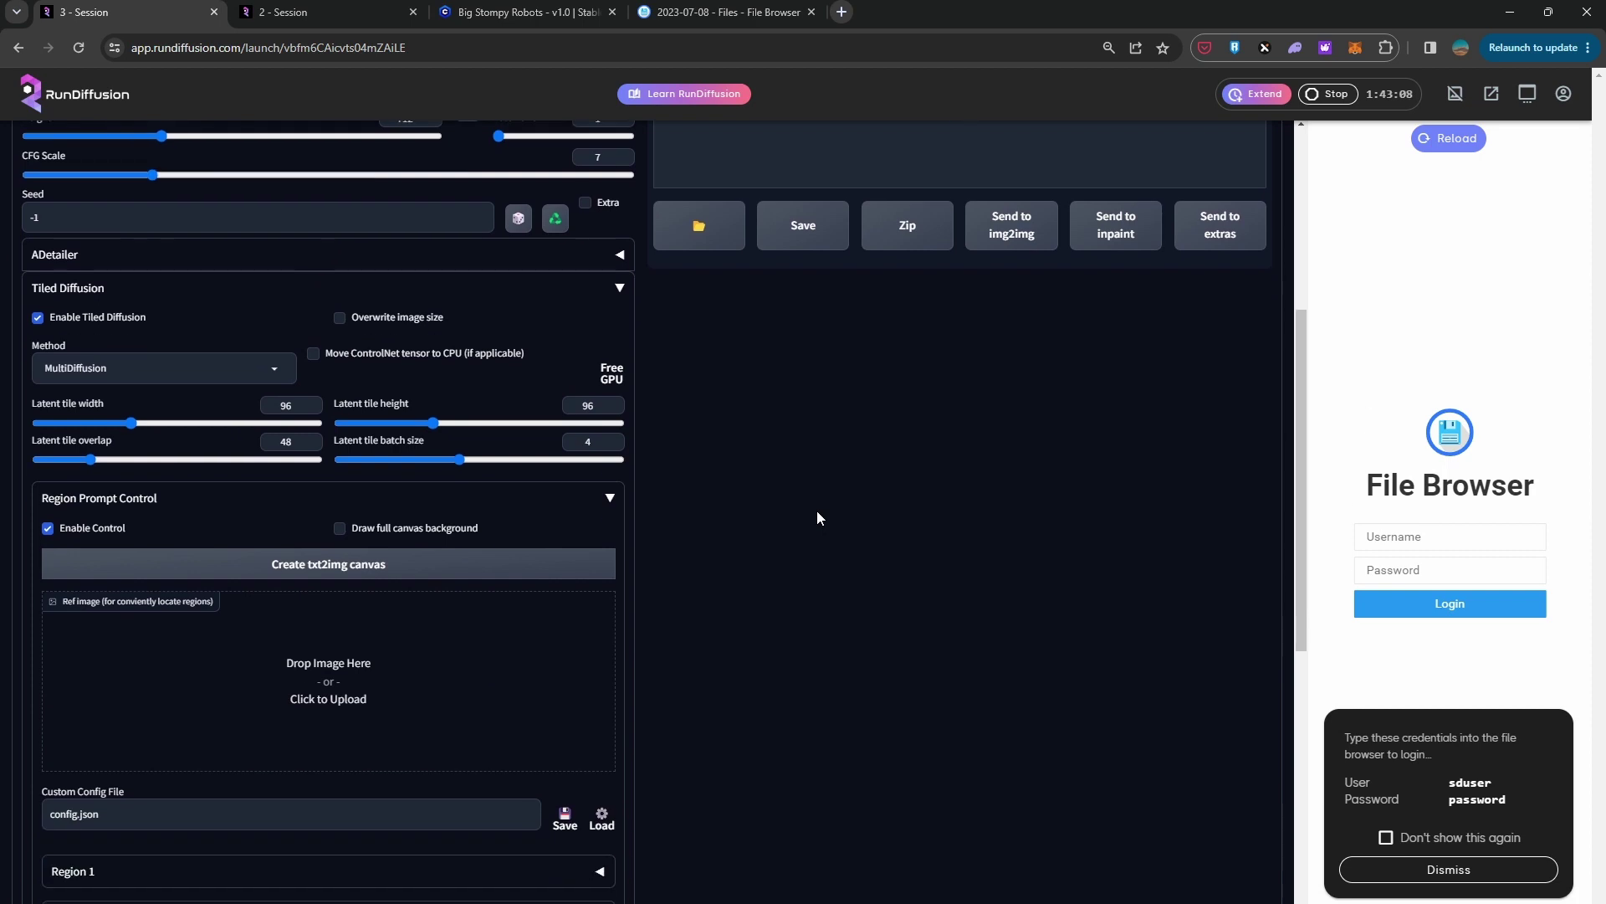
scroll(870, 519, down, 2)
scroll(871, 524, up, 4)
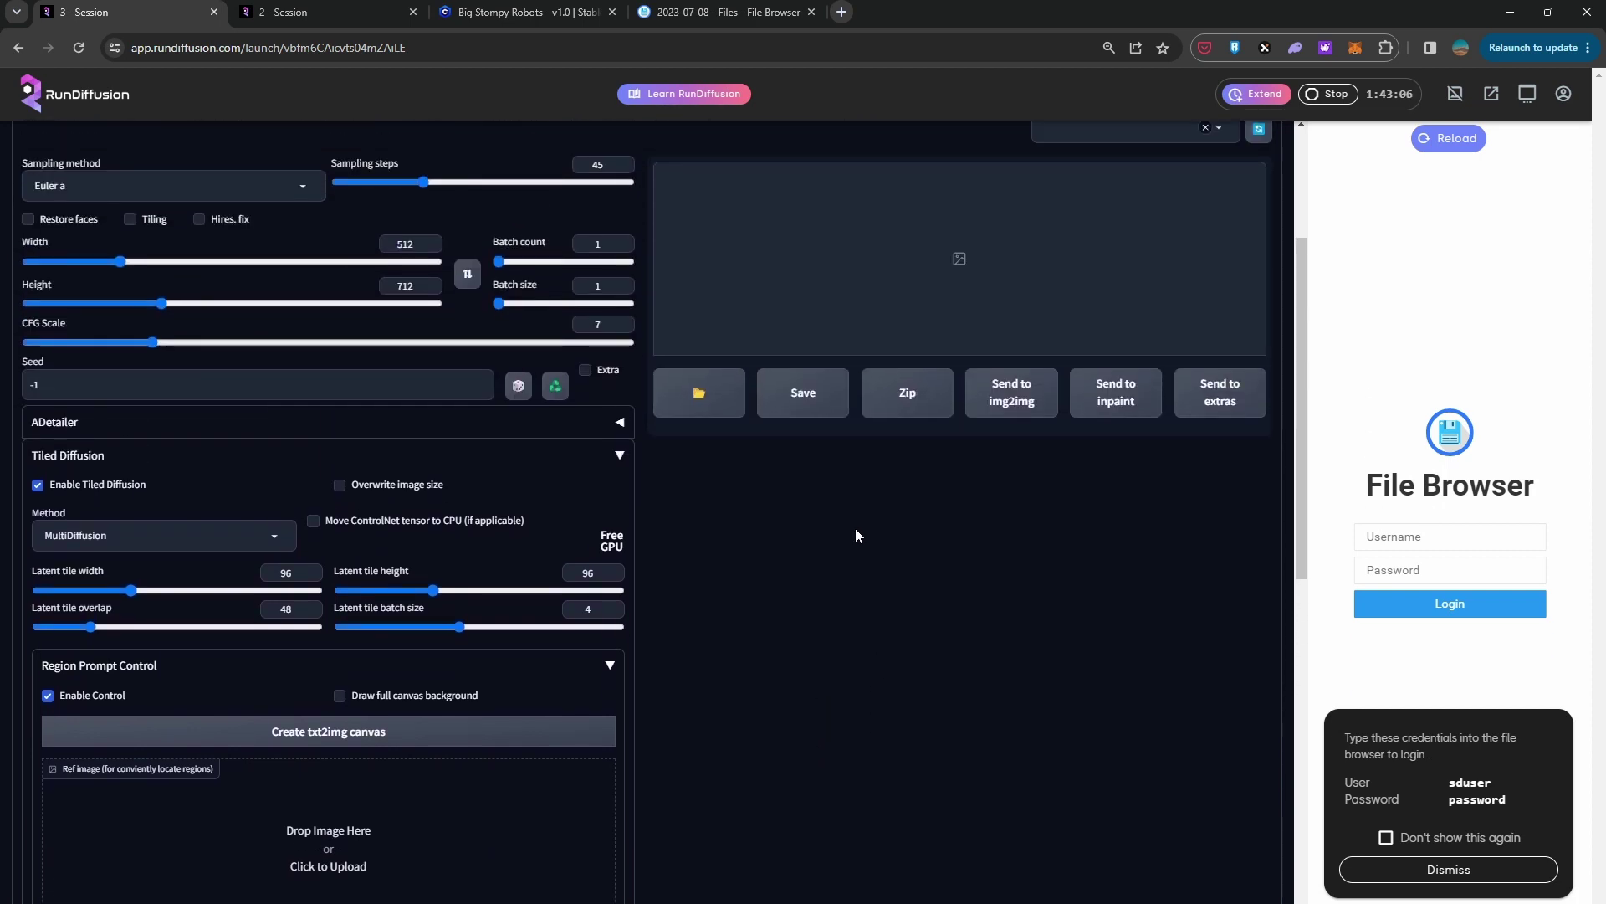
- Turn on drawing the full canvas background in Region Prompt Control and create the txt2img canvas
scroll(855, 536, down, 2)
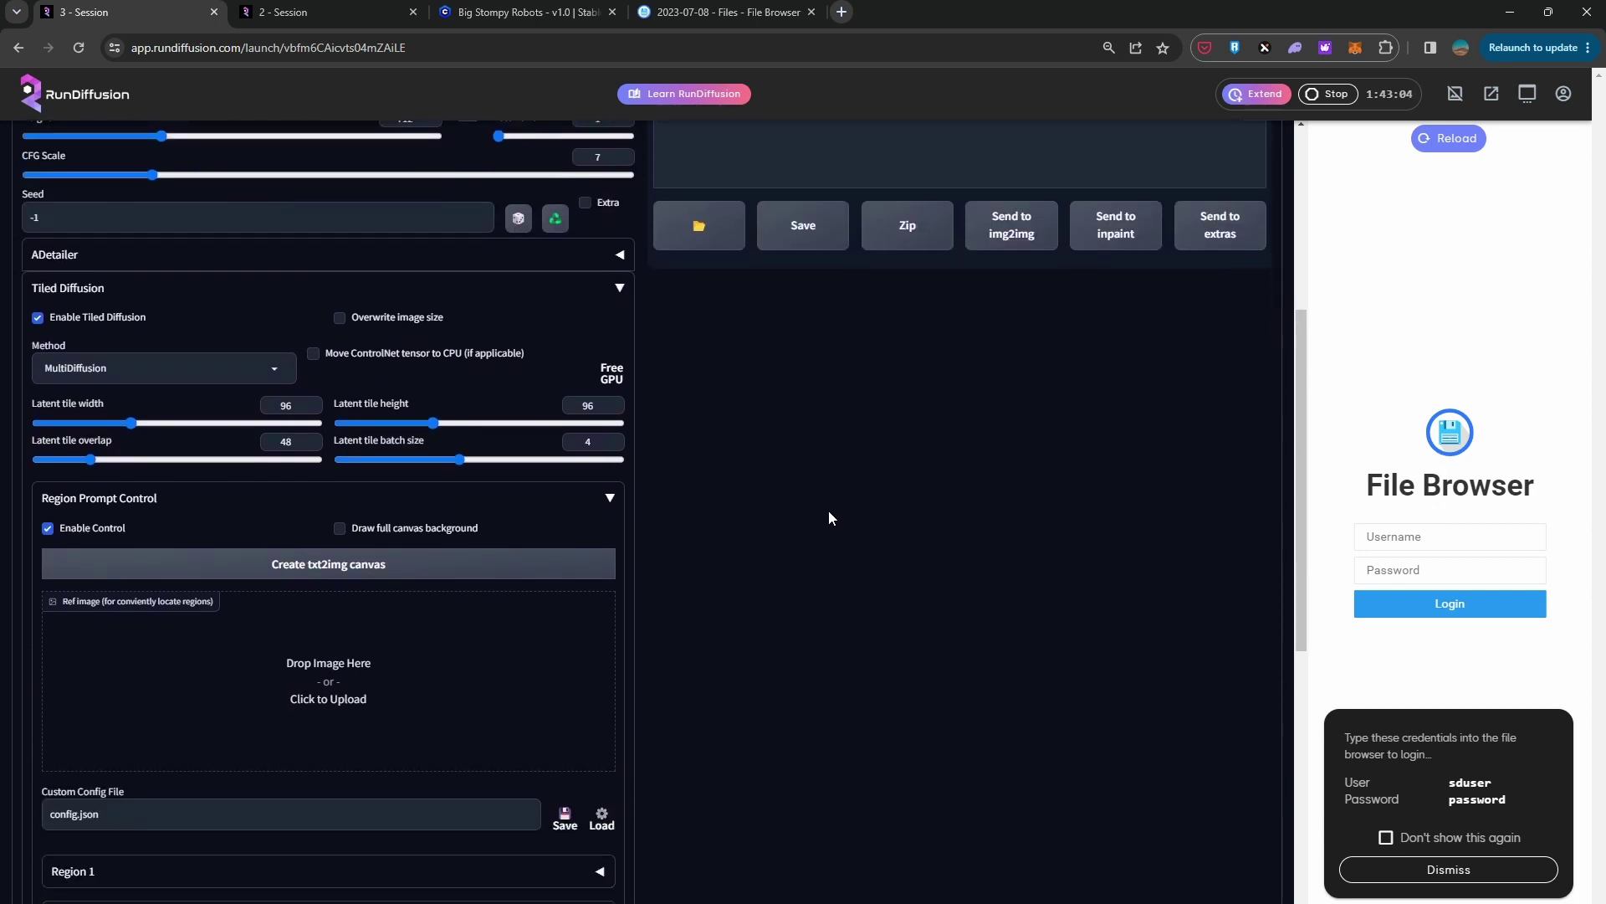
scroll(830, 517, down, 3)
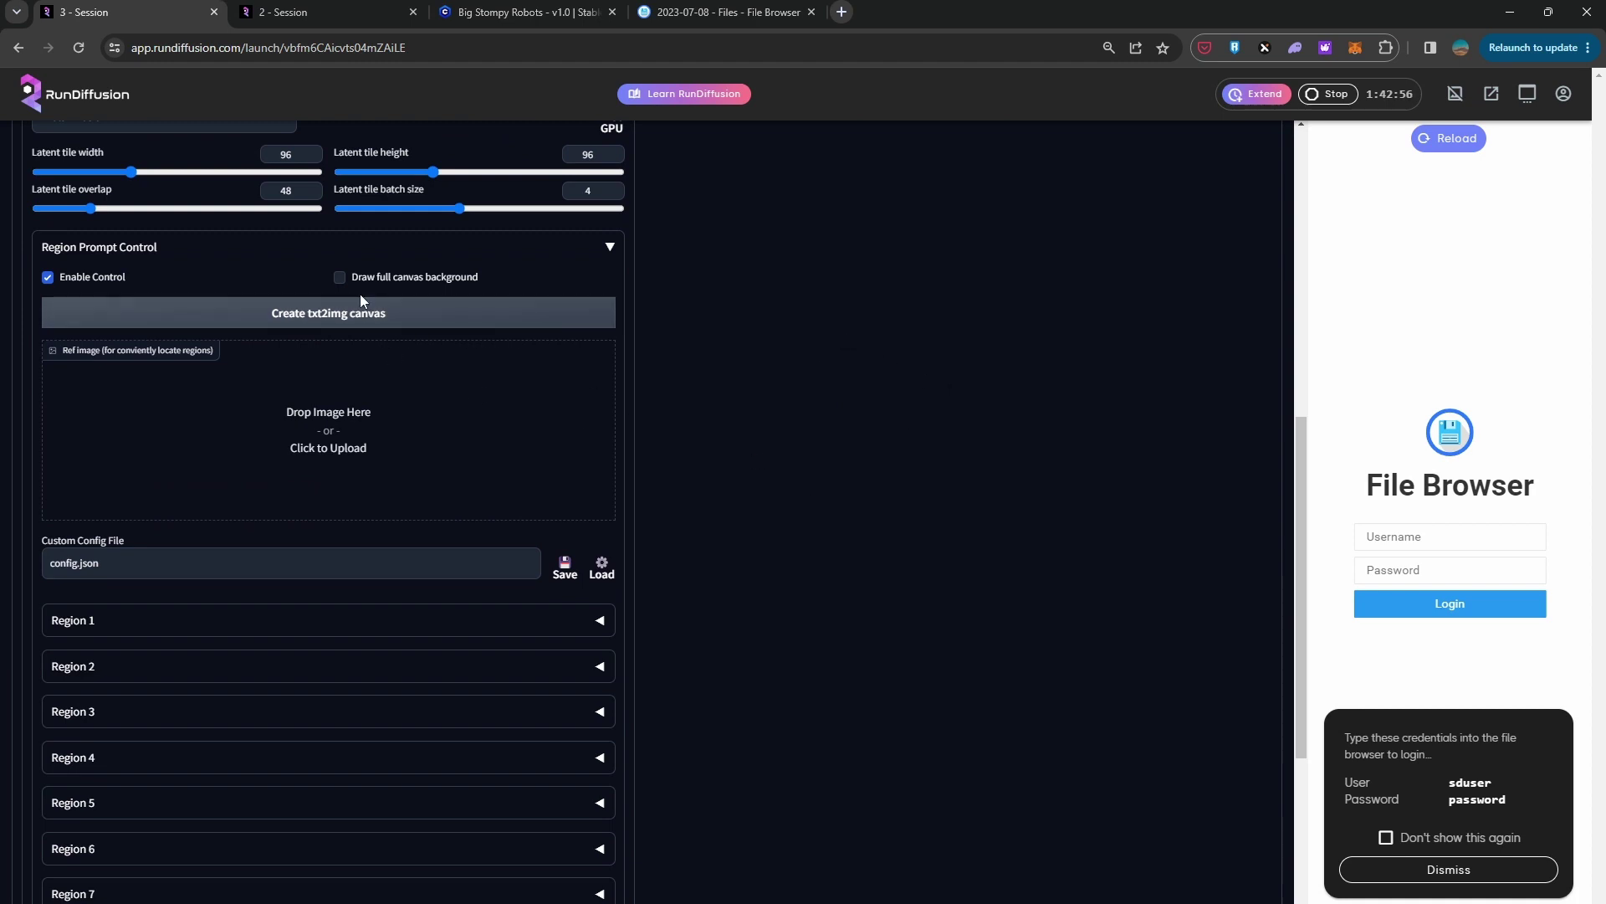
click(338, 276)
click(333, 314)
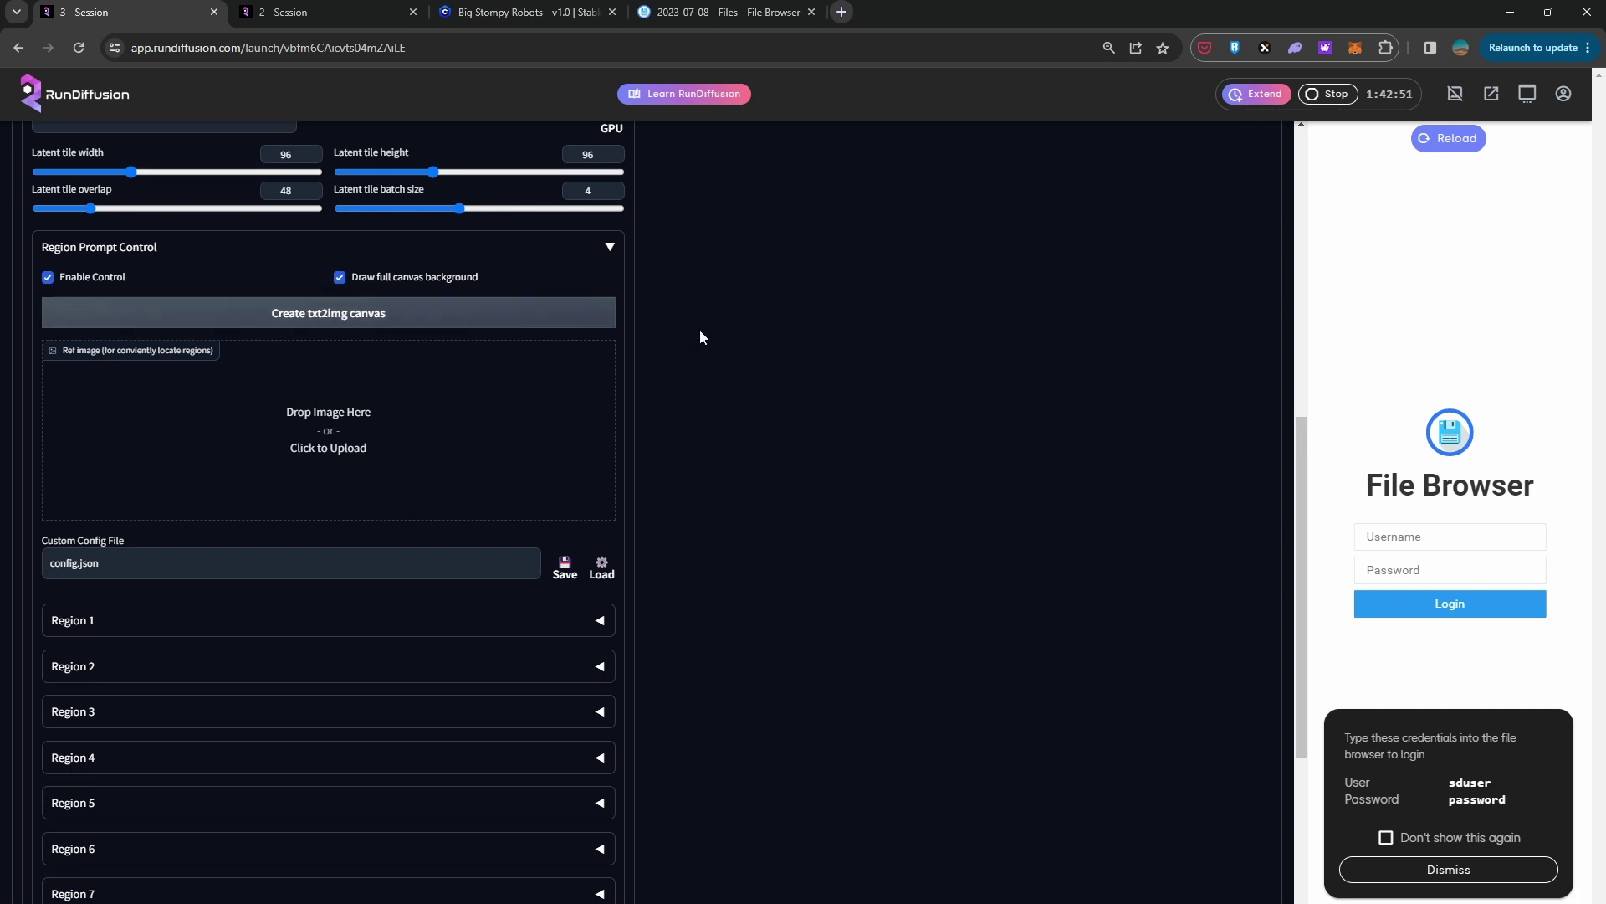
- Enable Region 1 as full-canvas background with the prompt "Ruined City, post apocalyptic landscape, scattered debris, hazy sunset sky, dramatic lighting, atmospheric effects,"
click(599, 620)
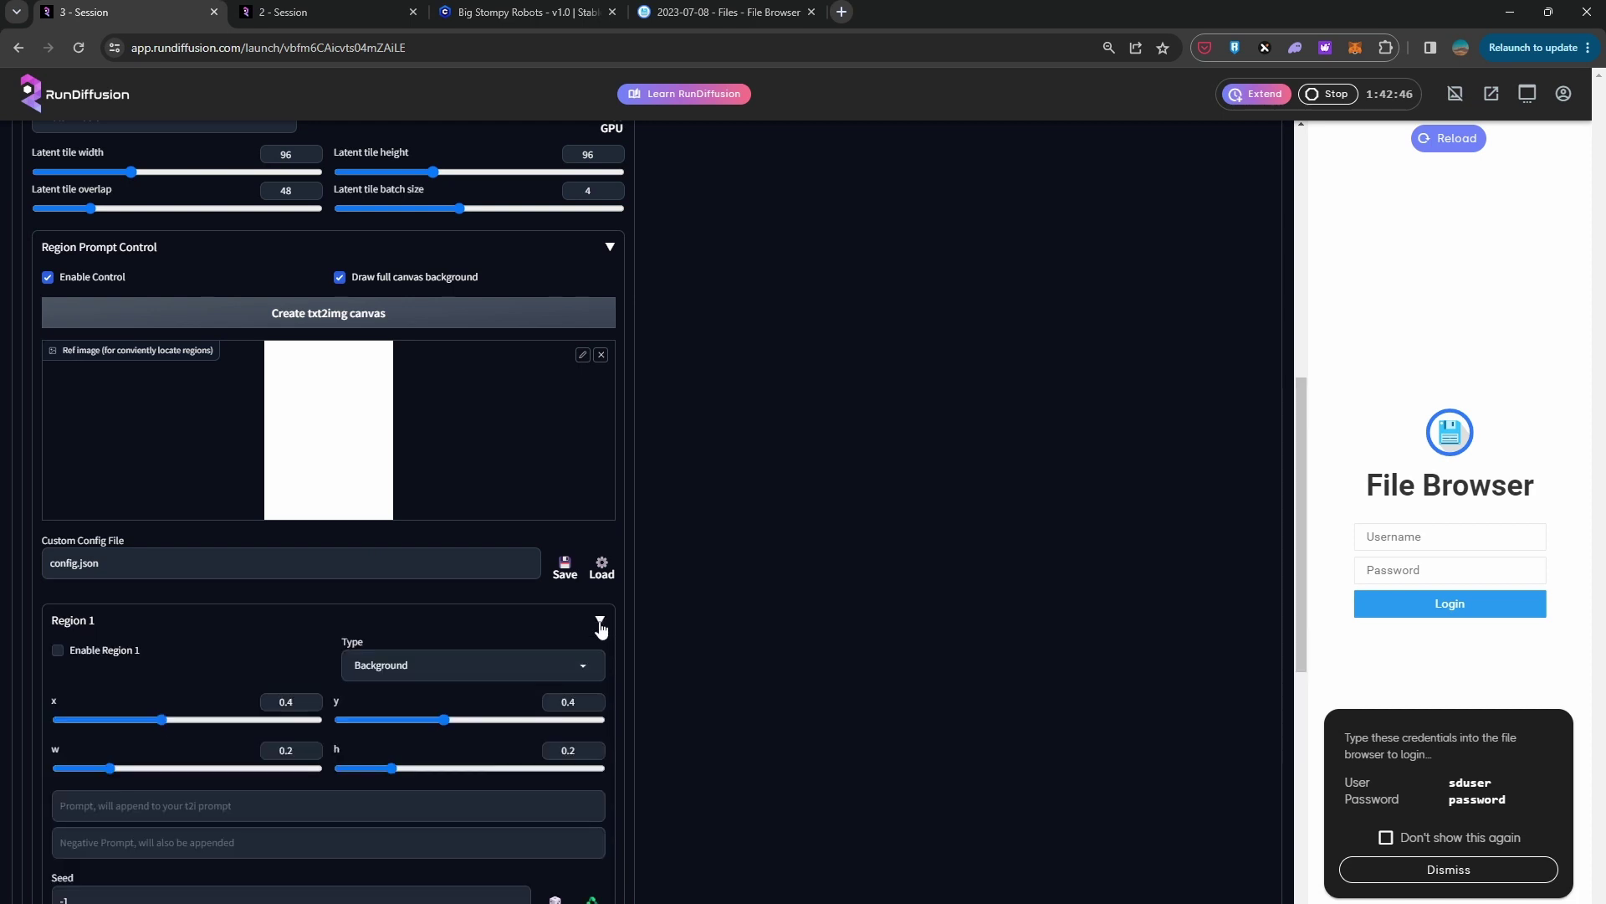
scroll(600, 624, down, 3)
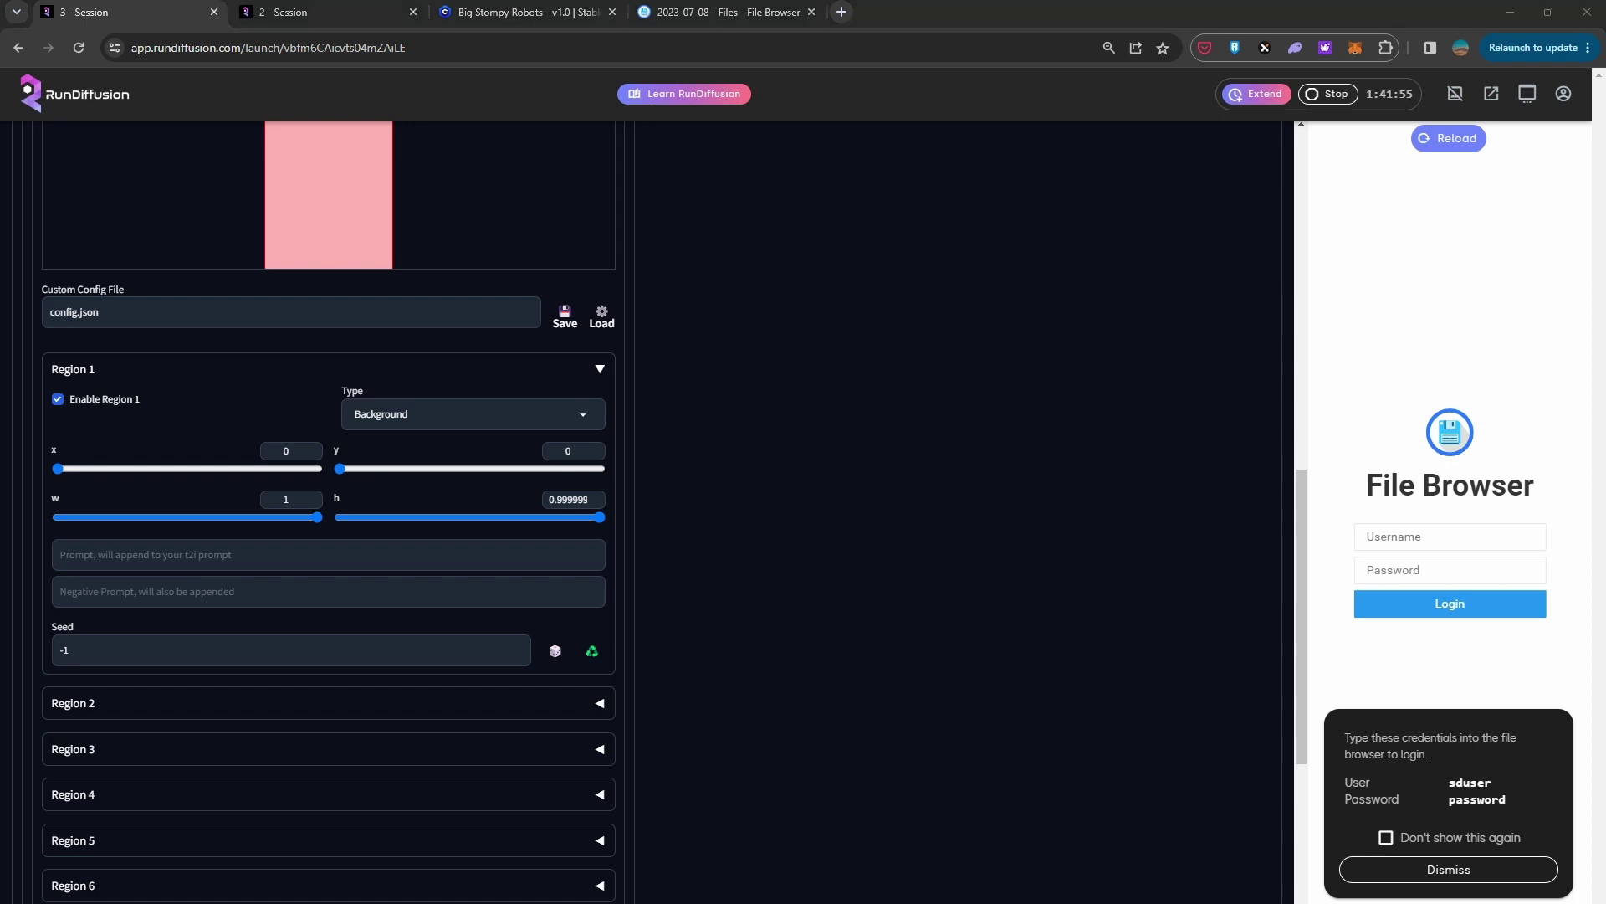
click(160, 555)
text(Ruined City, post apocalyptic landscape, scattered debris, hazy sunset sky, dramatic lighting, atmospheric effects,)
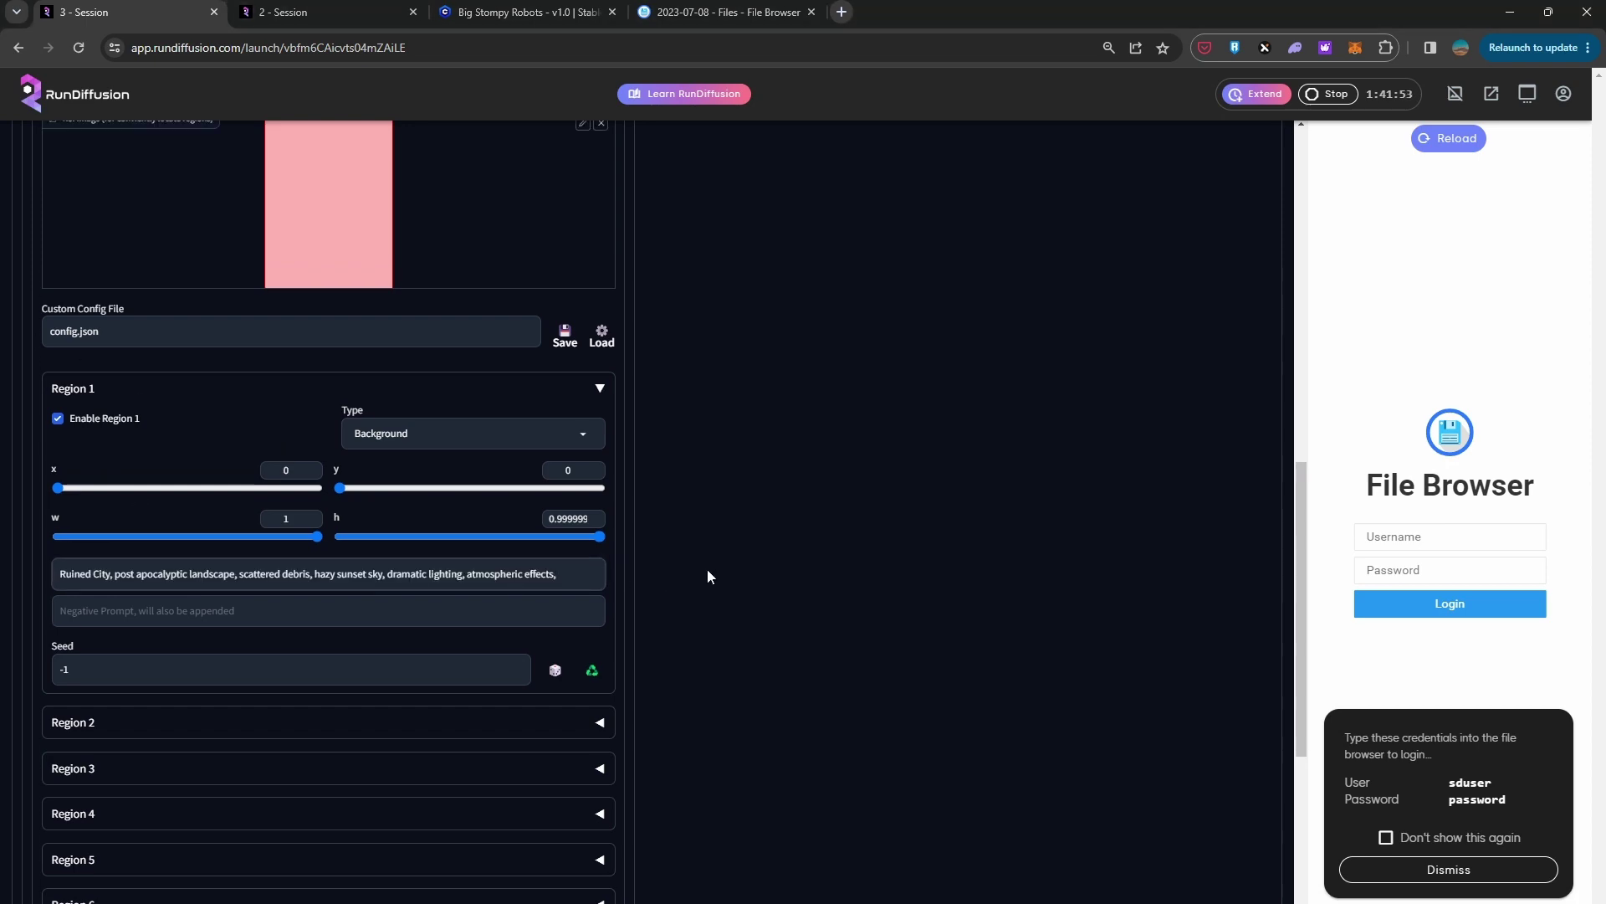
- Check the main negative prompt and set Region 1's own negative prompt to "mech, robot,"
scroll(706, 569, up, 15)
click(430, 303)
key(ctrl+a)
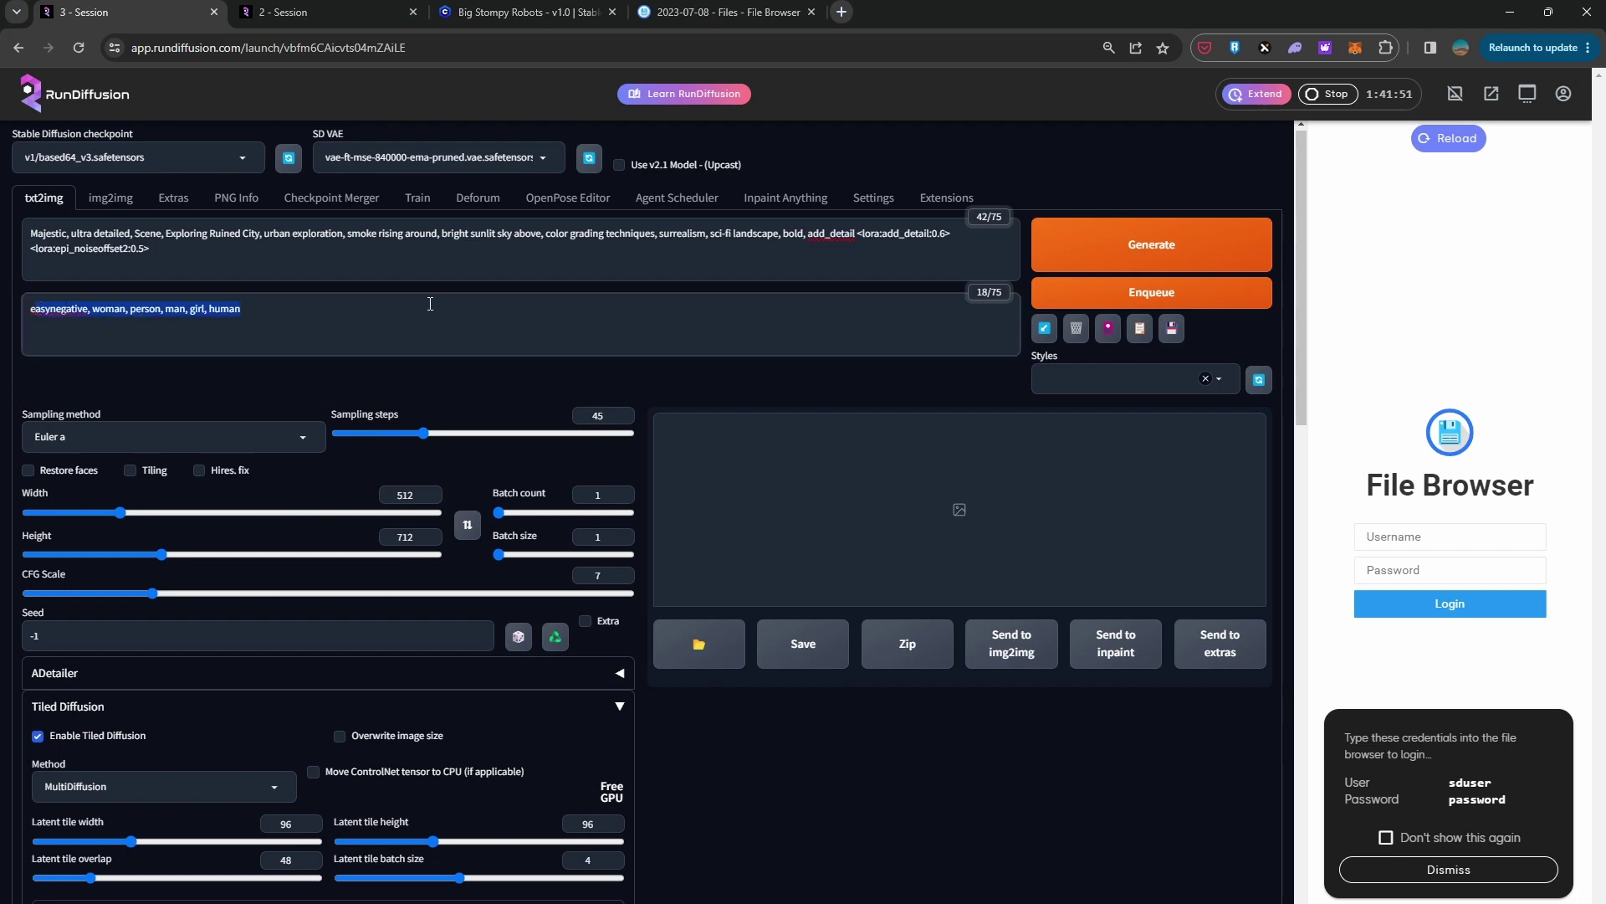
scroll(133, 615, down, 15)
click(114, 671)
text(mech, robot,)
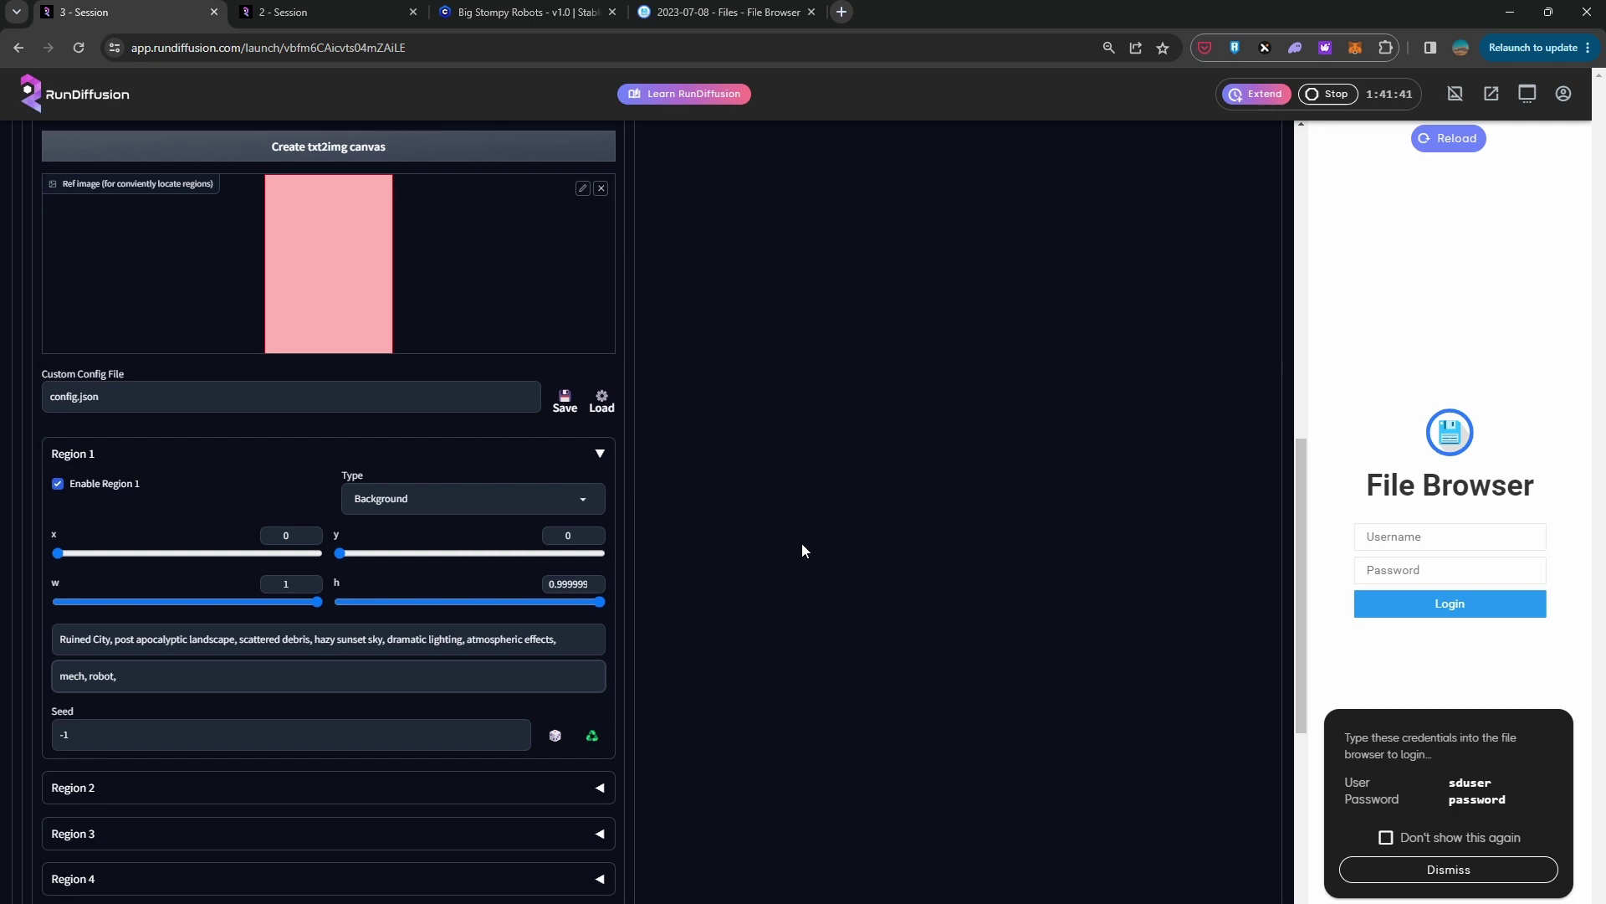
- Add a trailing comma after "human" in the main negative prompt
scroll(801, 544, up, 15)
click(292, 315)
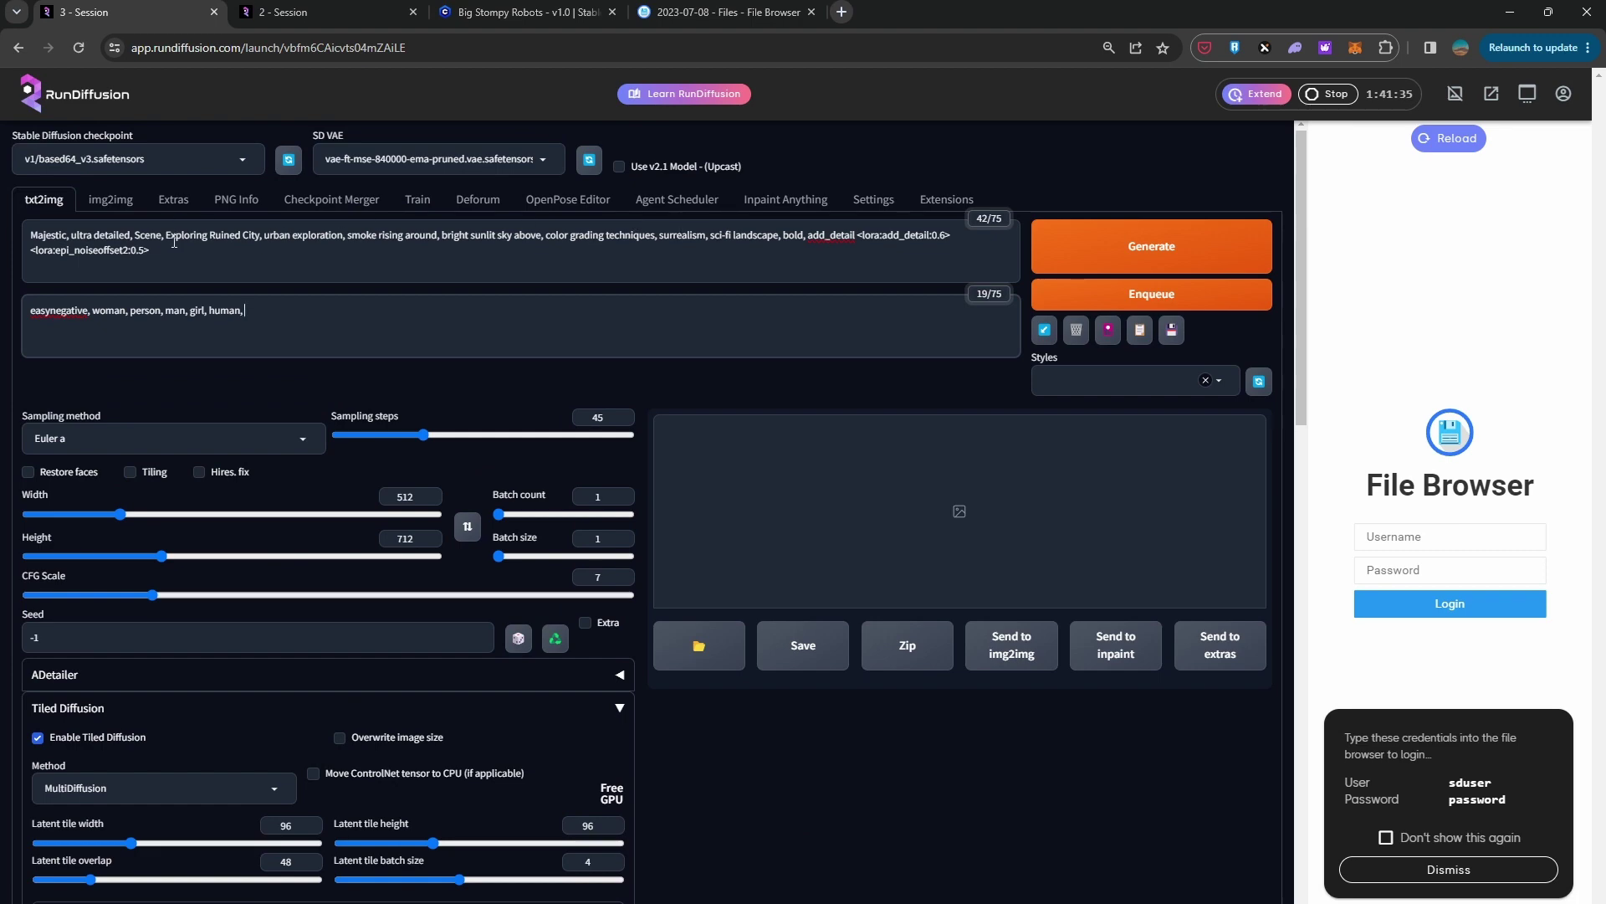
scroll(542, 238, down, 15)
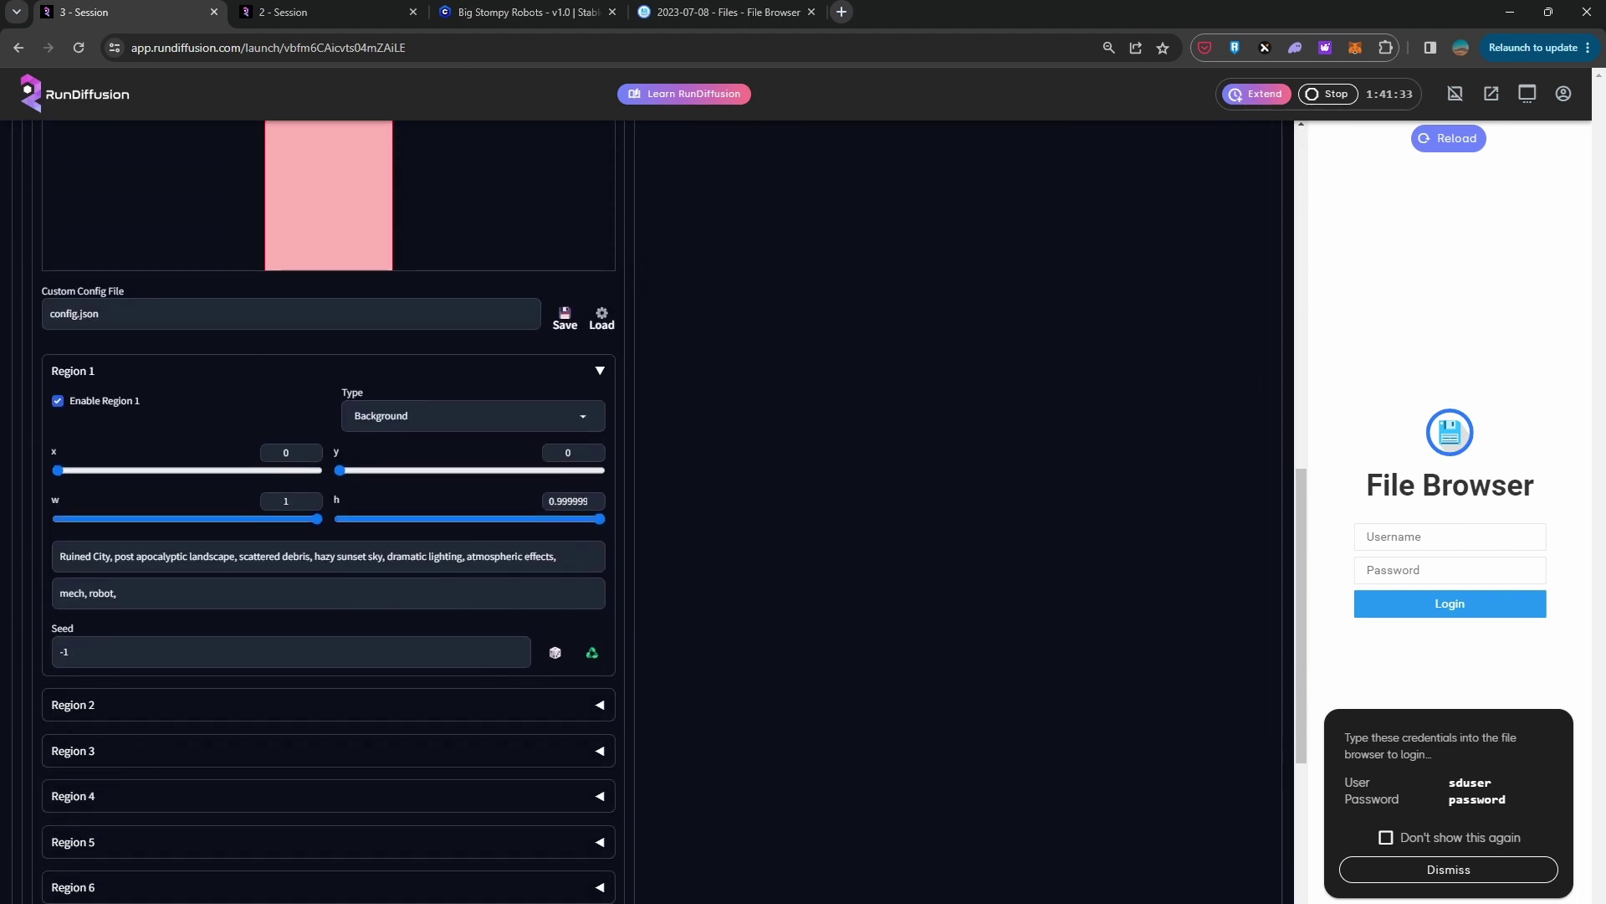
drag(71, 556, 600, 554)
click(578, 558)
scroll(752, 553, up, 4)
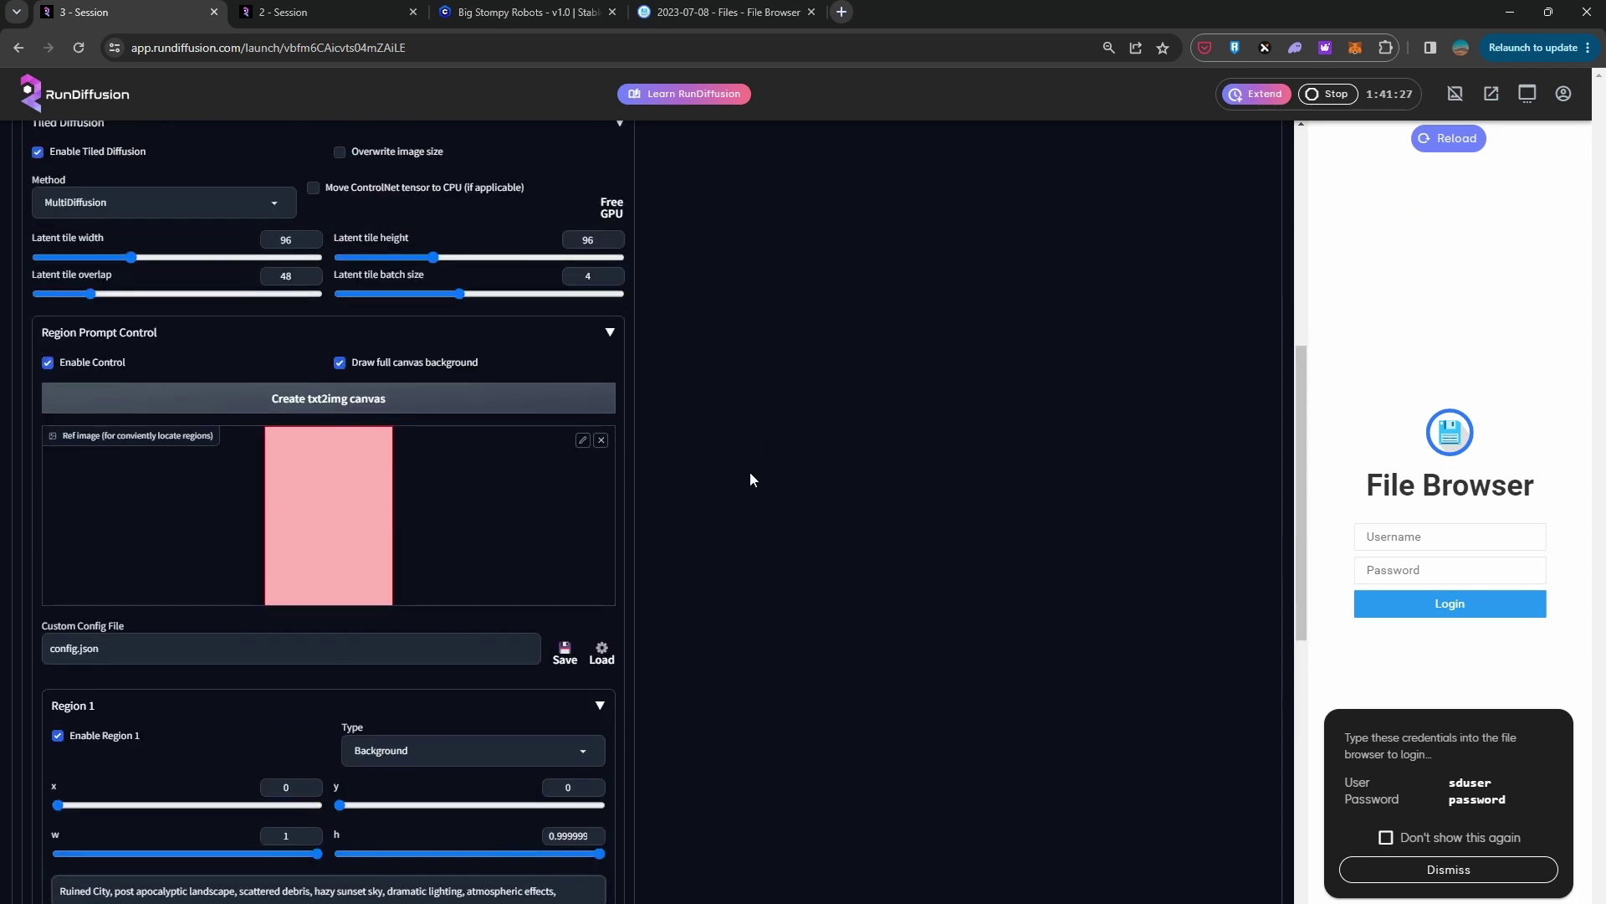
scroll(780, 489, up, 1)
scroll(778, 489, down, 5)
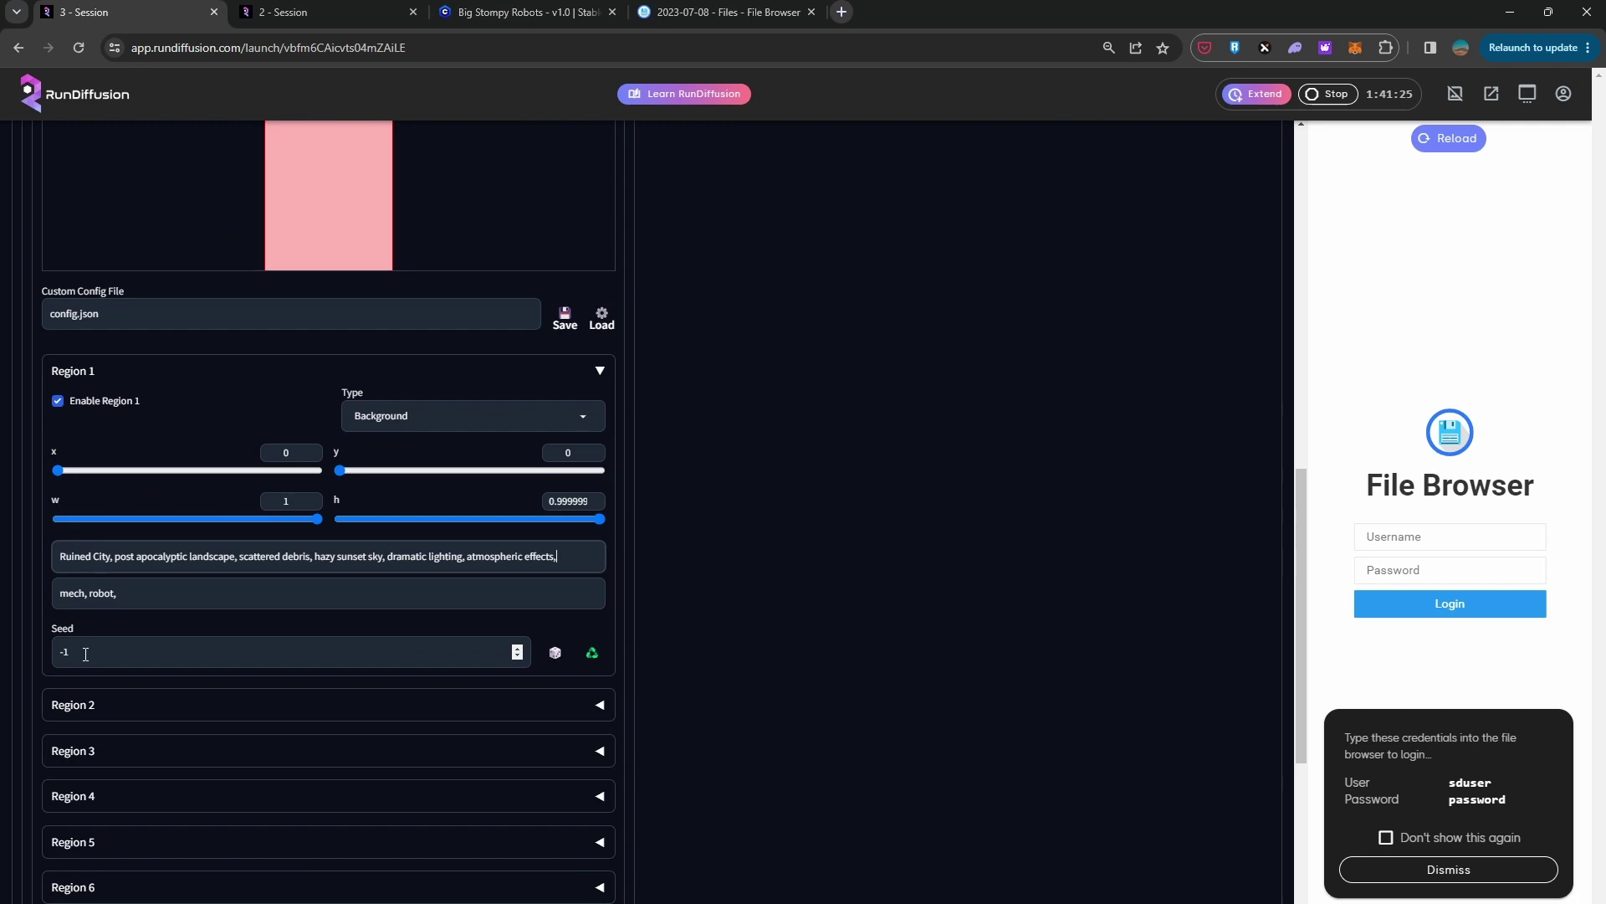
- Set the batch count to 3 and generate the ruined city images
scroll(800, 473, up, 10)
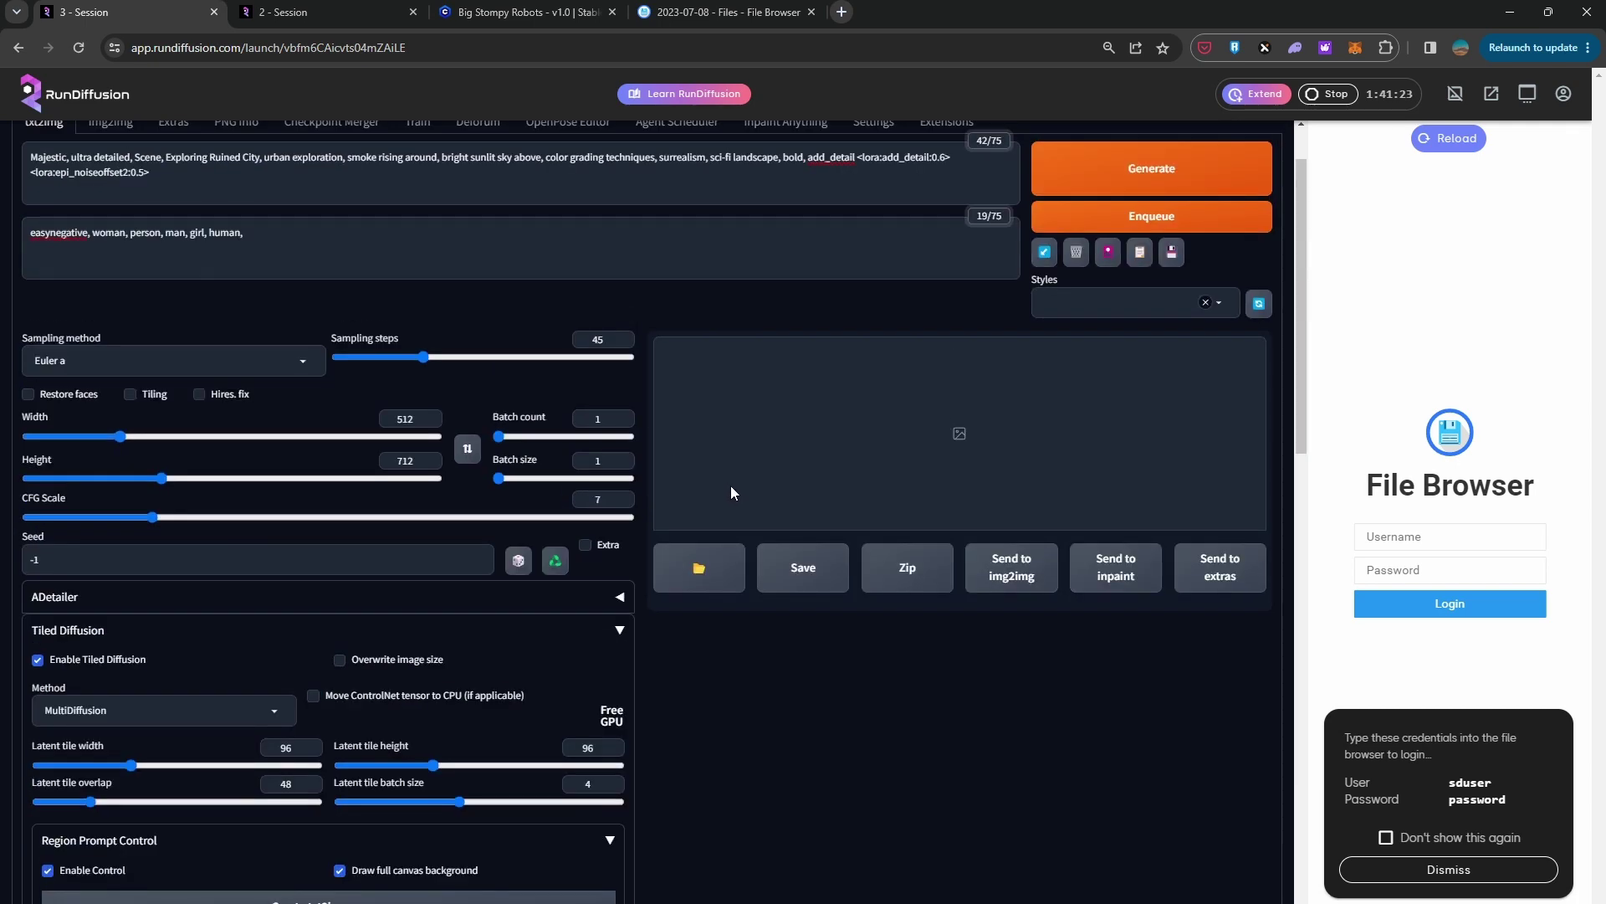
drag(500, 437, 500, 437)
click(1088, 171)
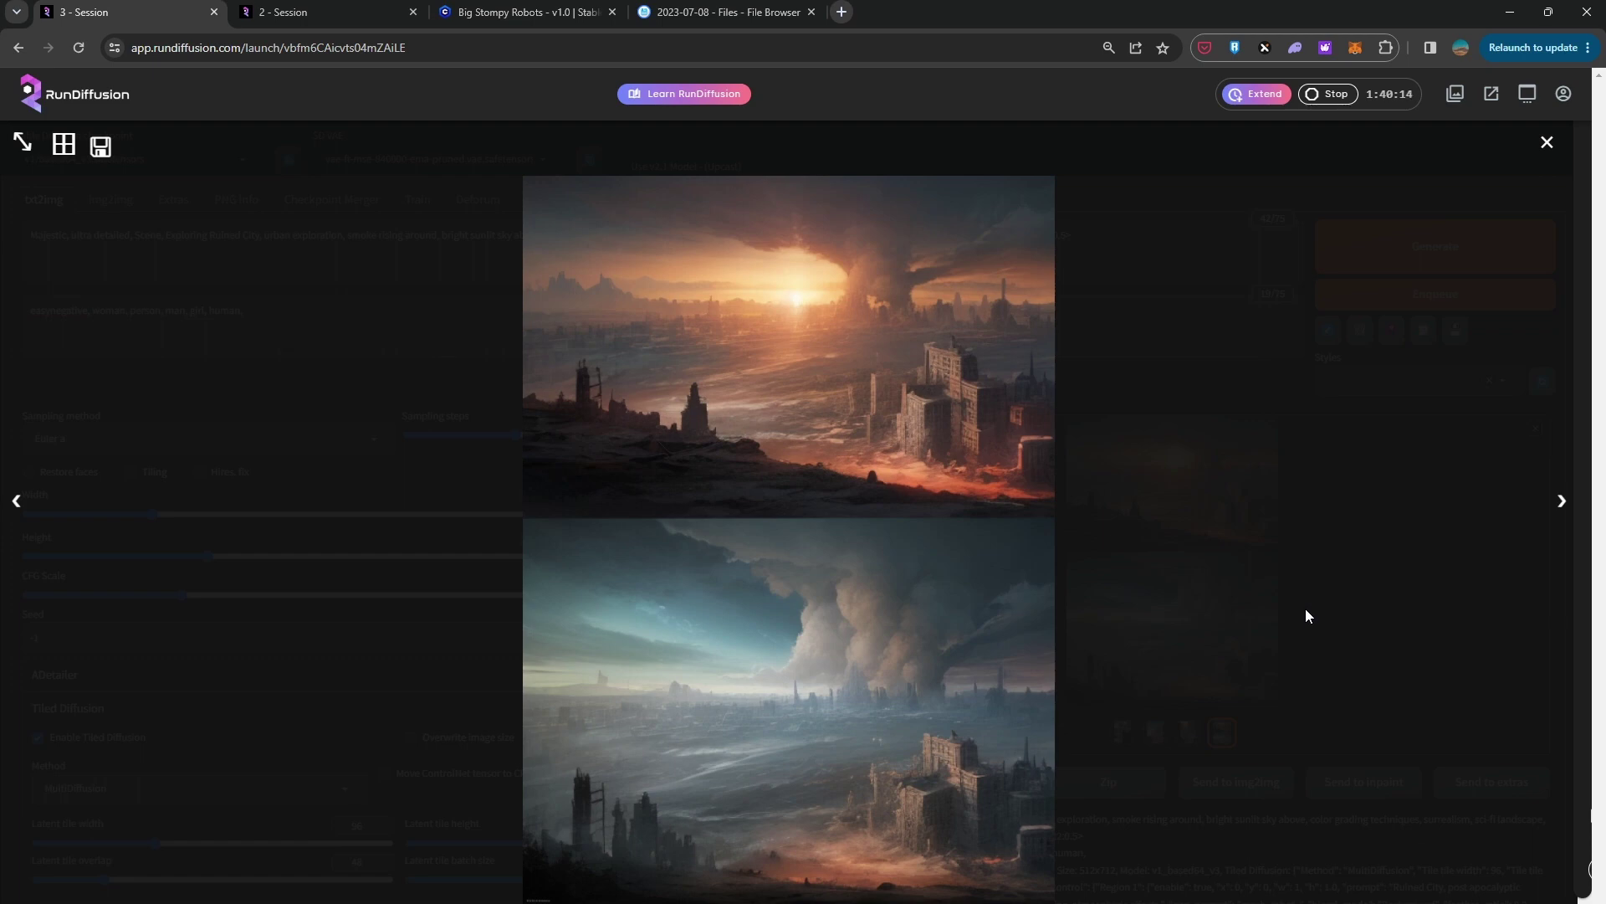
- Browse the generated ruined city images at full size, ending on the one with the bright sun above dark skyscrapers
key(Right)
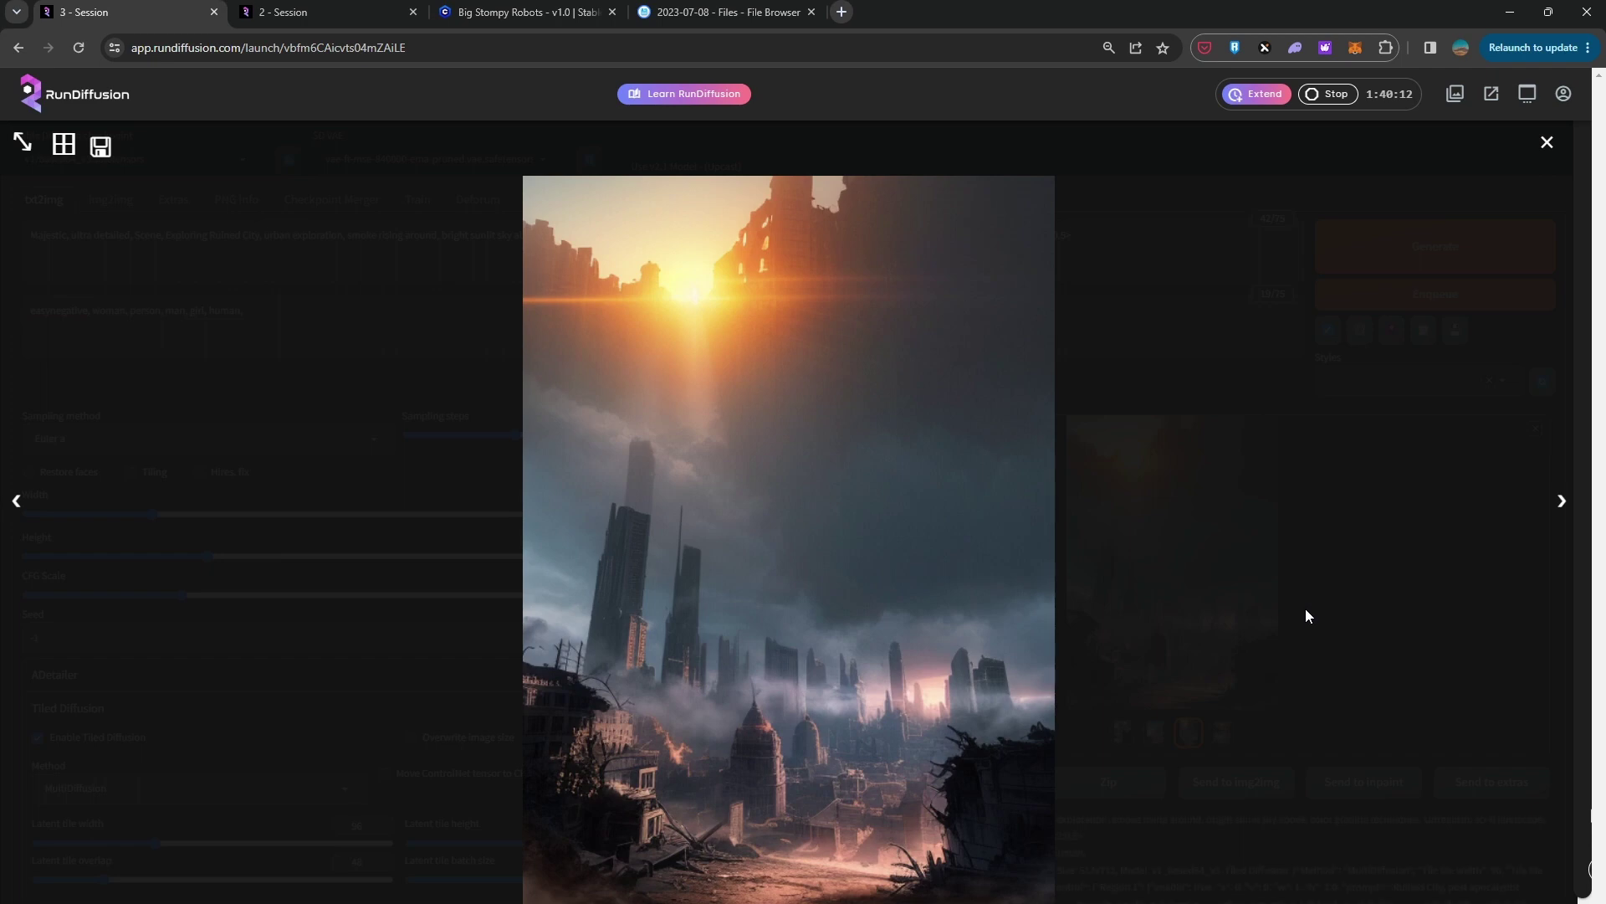
key(Right)
key(Left)
key(Left)
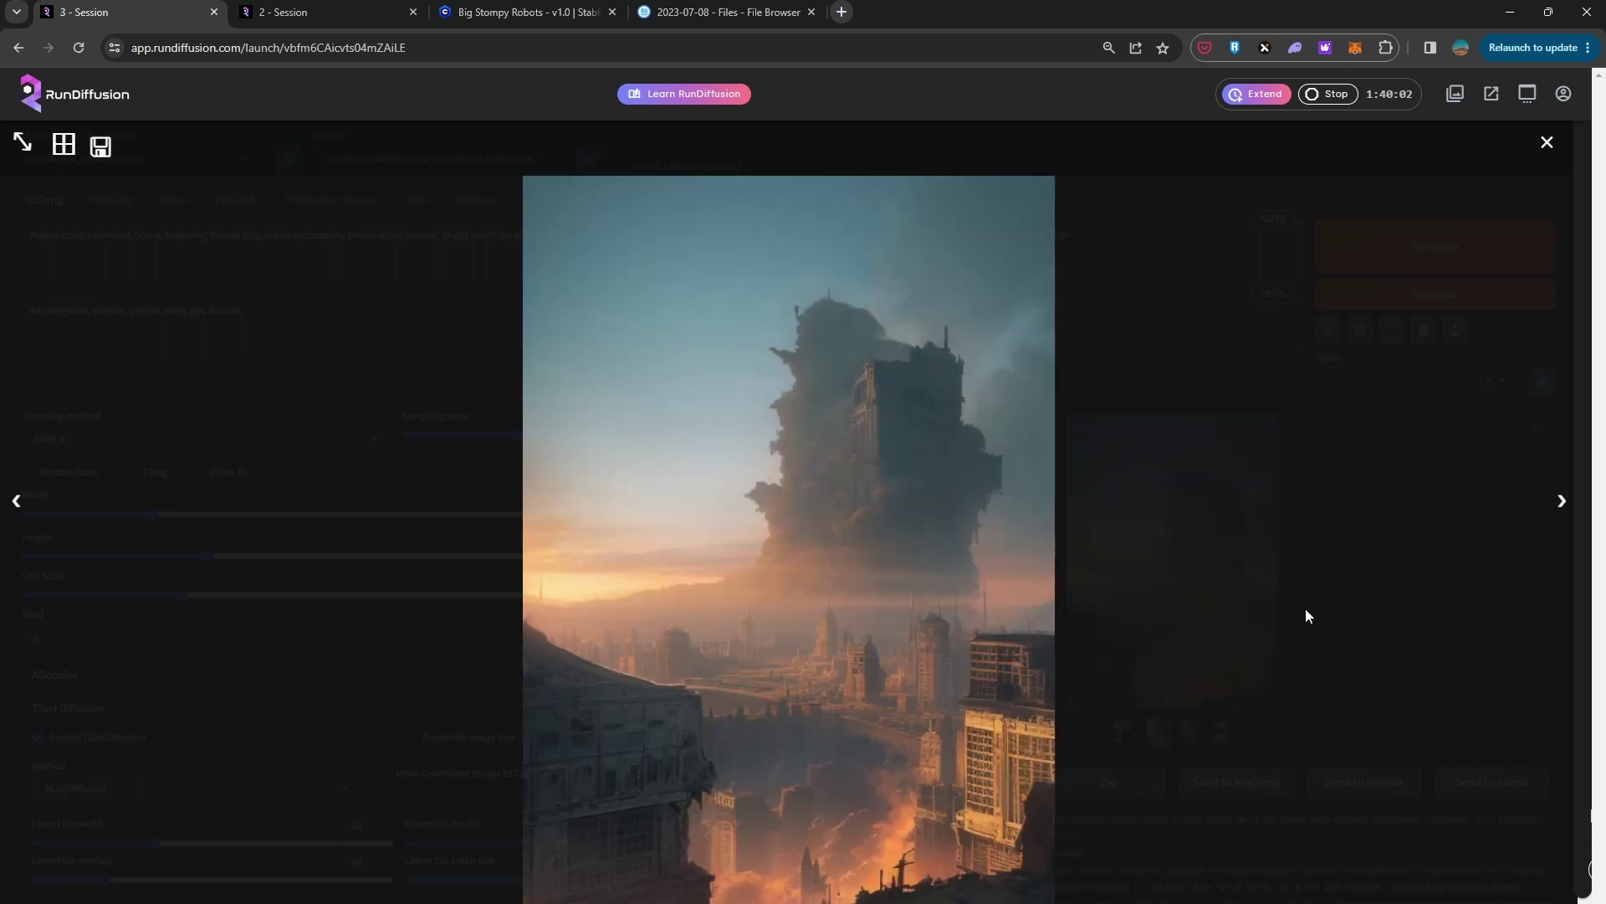
key(Left)
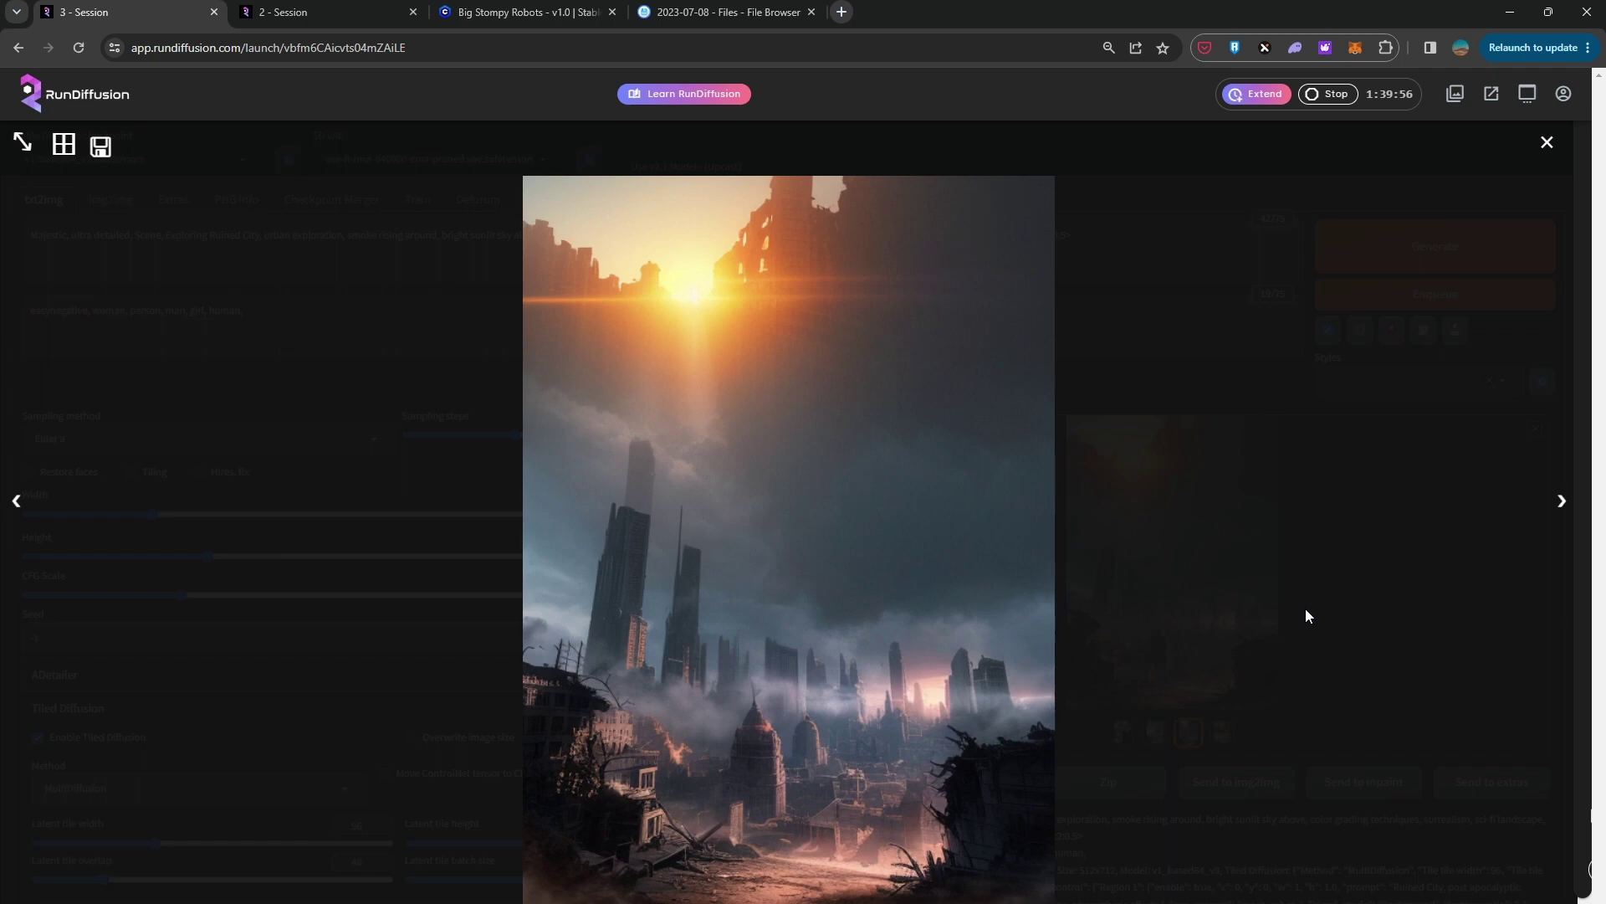
click(1154, 331)
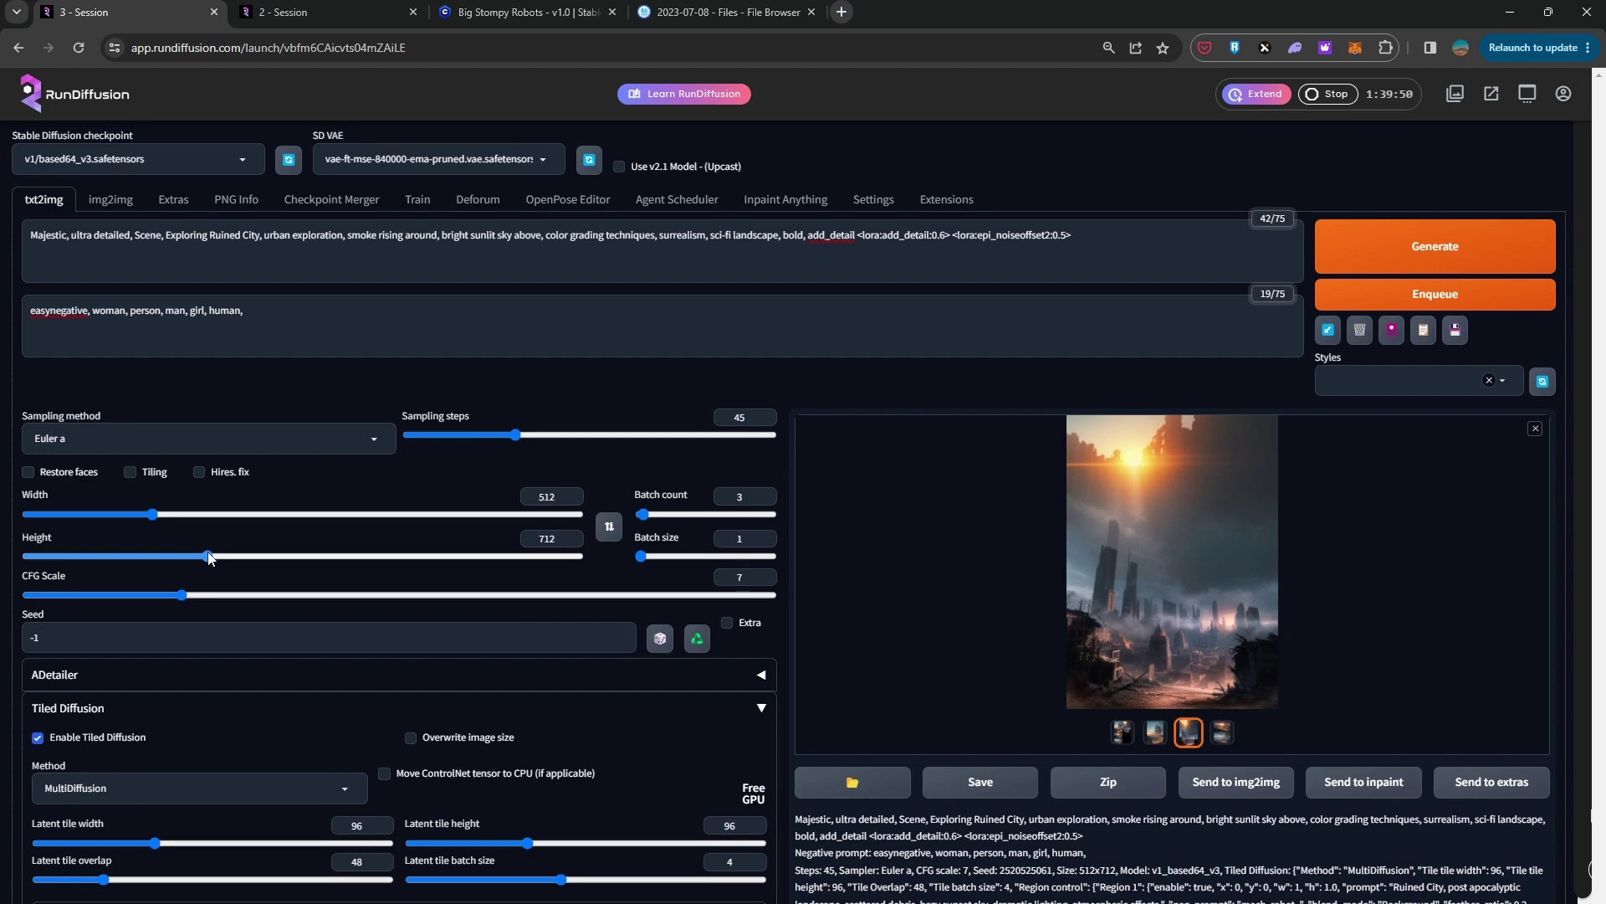
- Set the height of the generated image to 704
drag(209, 558, 205, 558)
scroll(905, 490, down, 5)
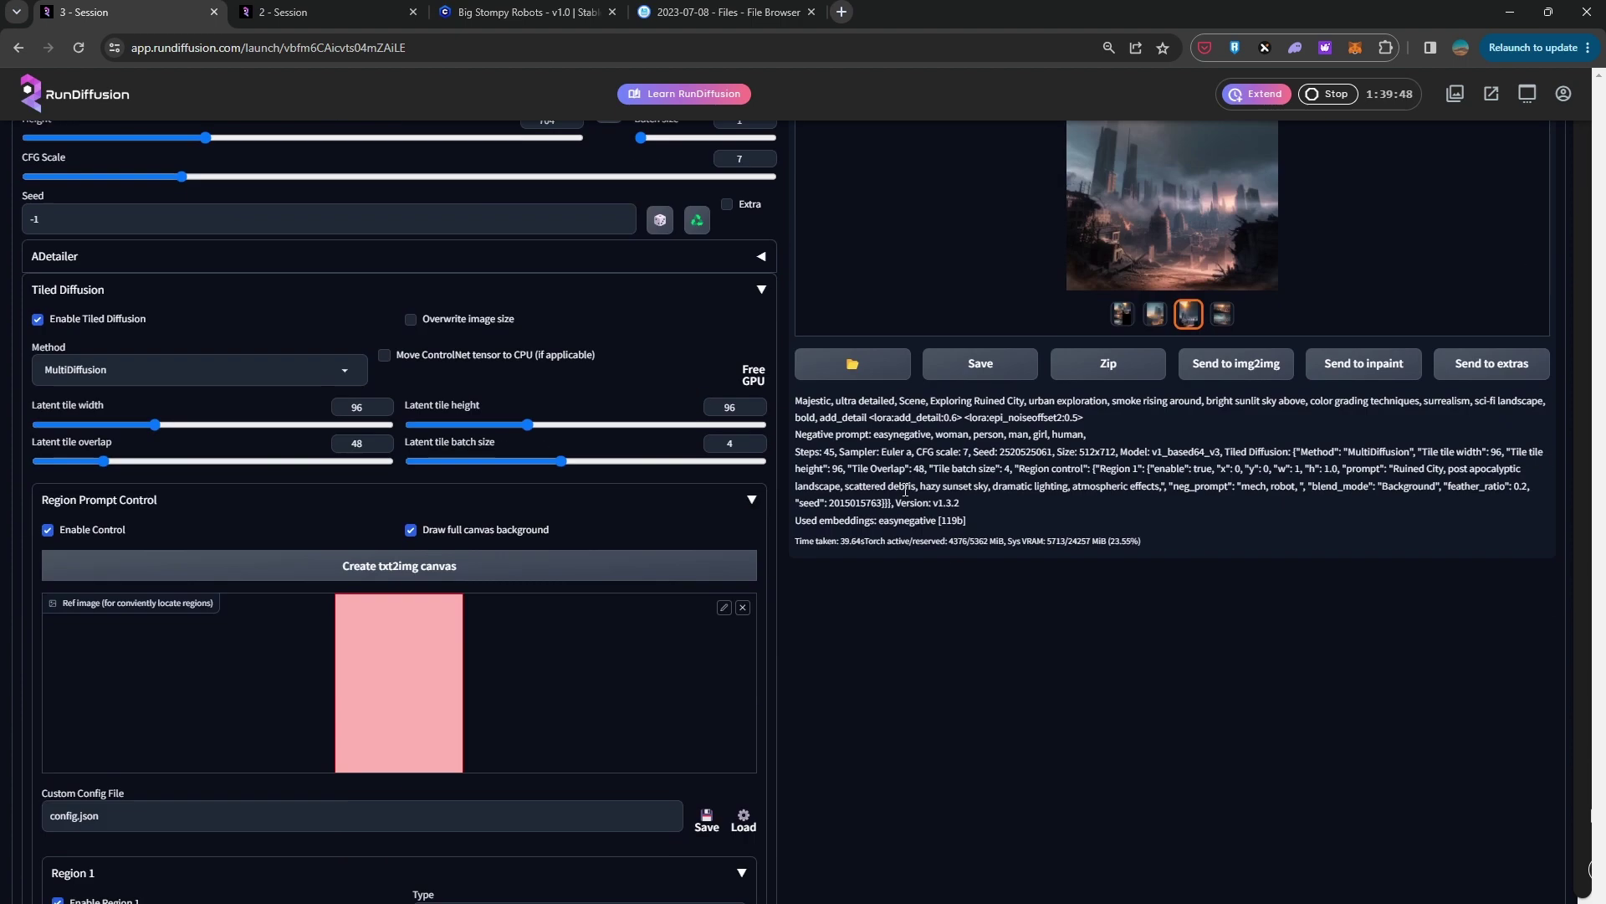
scroll(912, 518, down, 4)
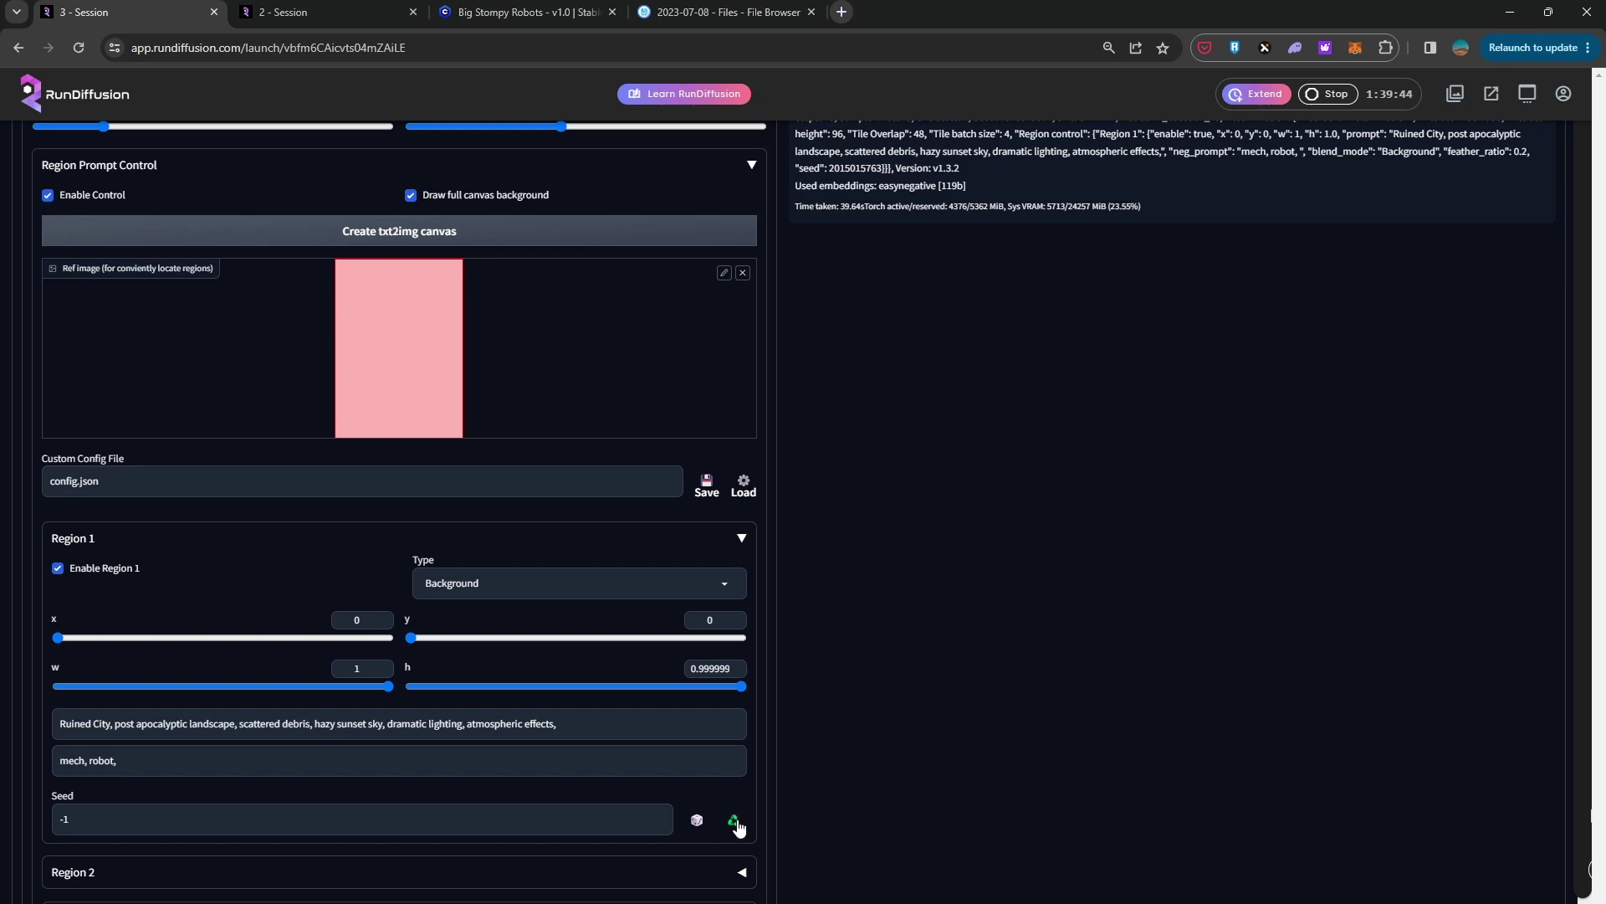
scroll(987, 631, up, 5)
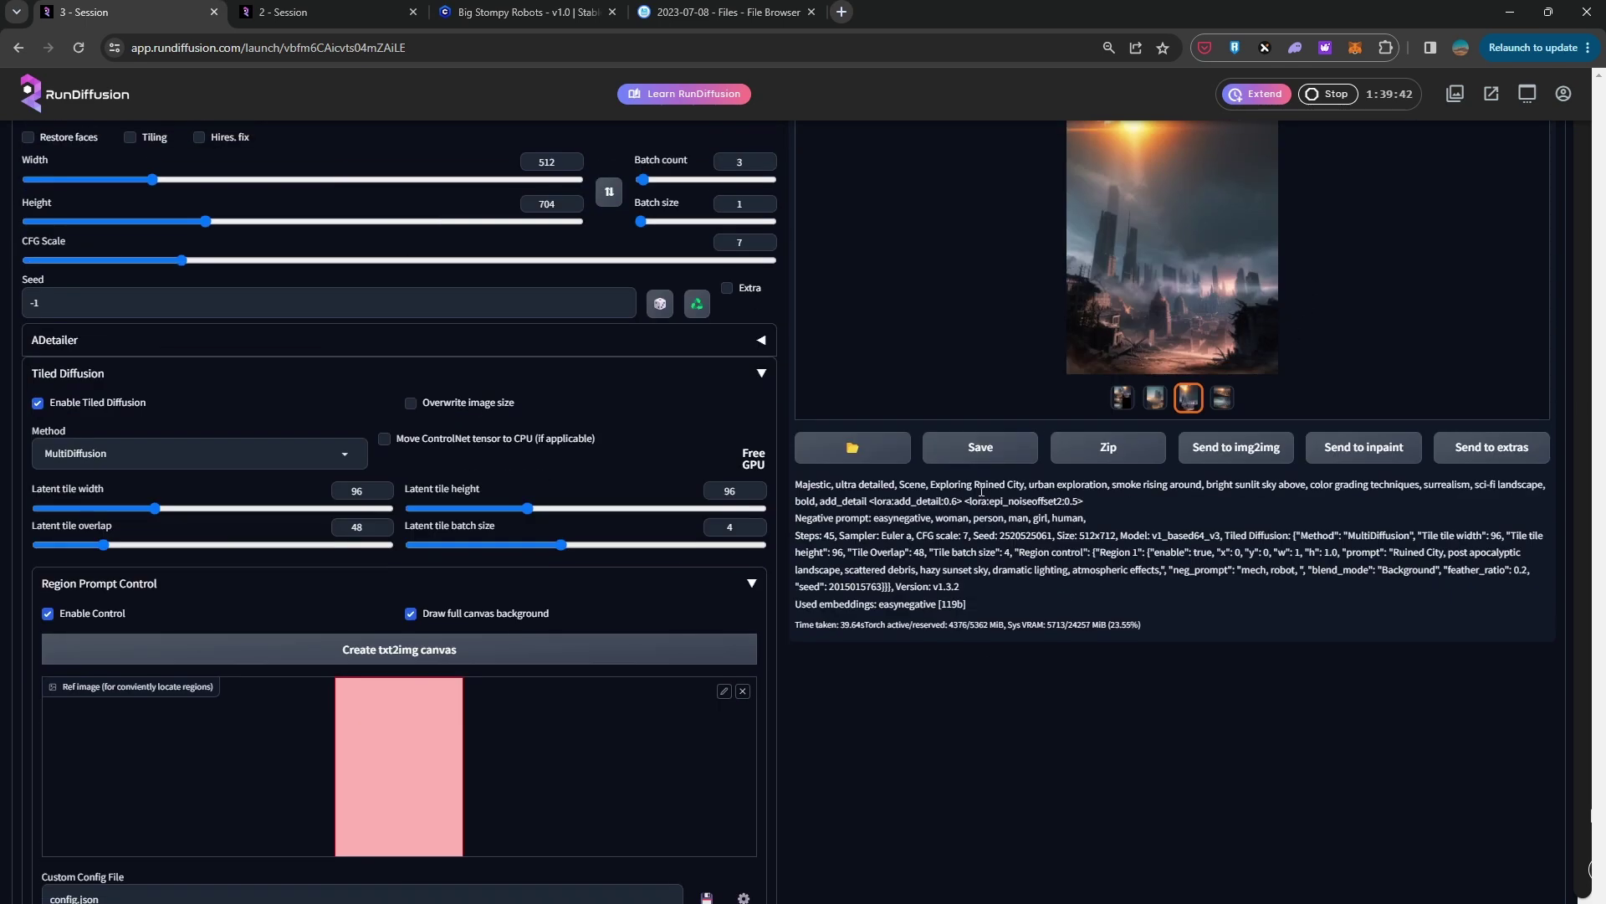
drag(883, 586, 832, 583)
key(ctrl+c)
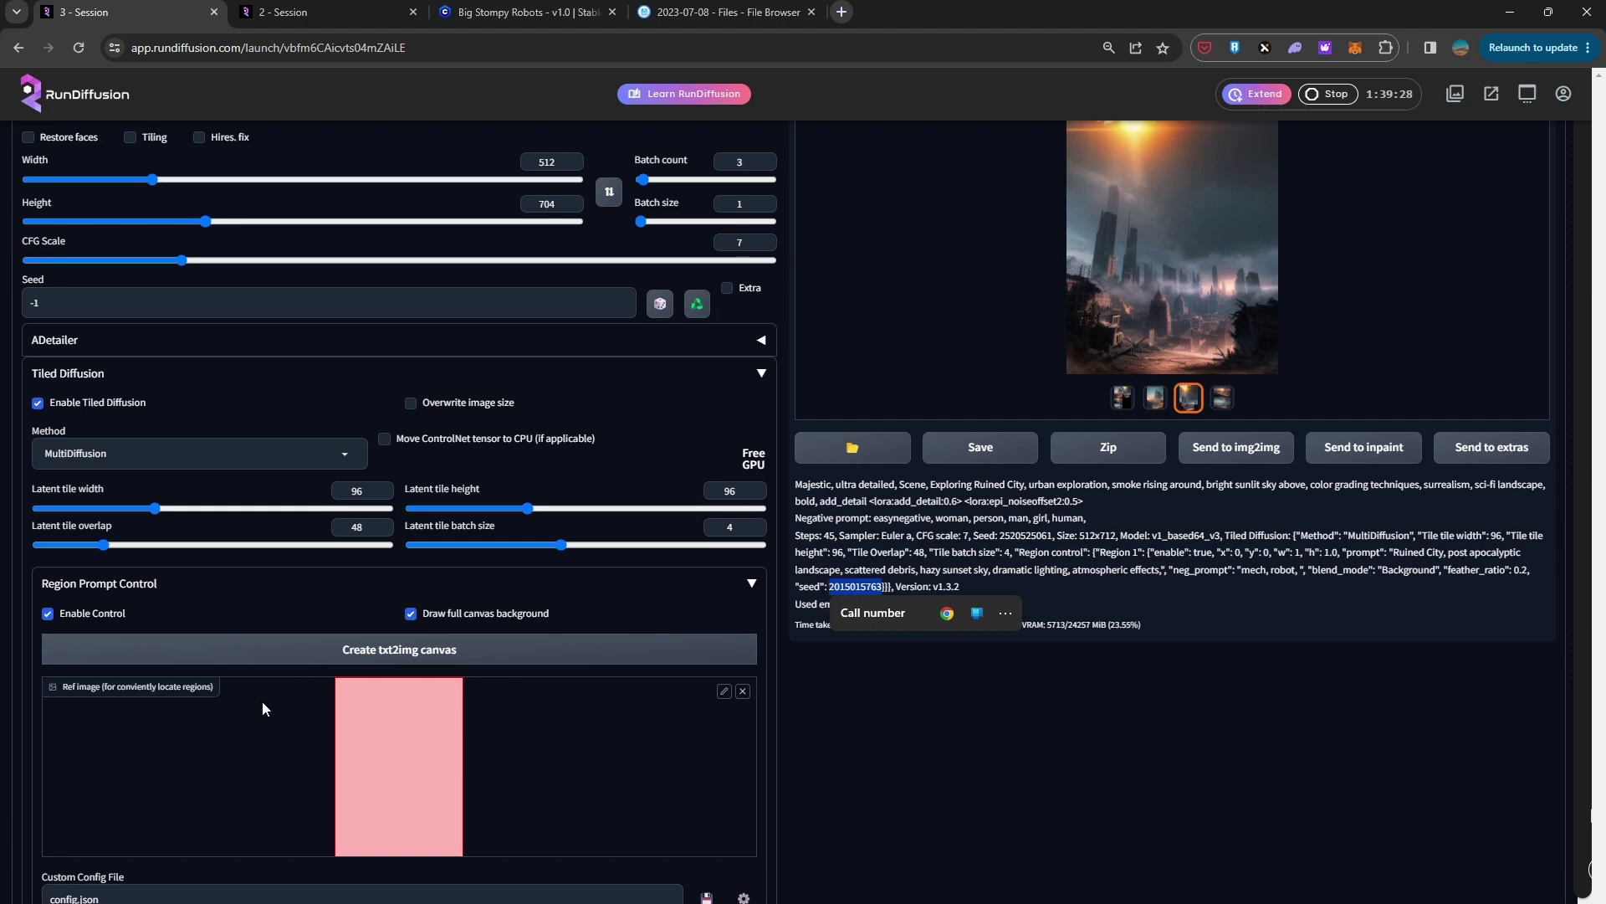
scroll(930, 711, down, 4)
right_click(865, 251)
click(900, 266)
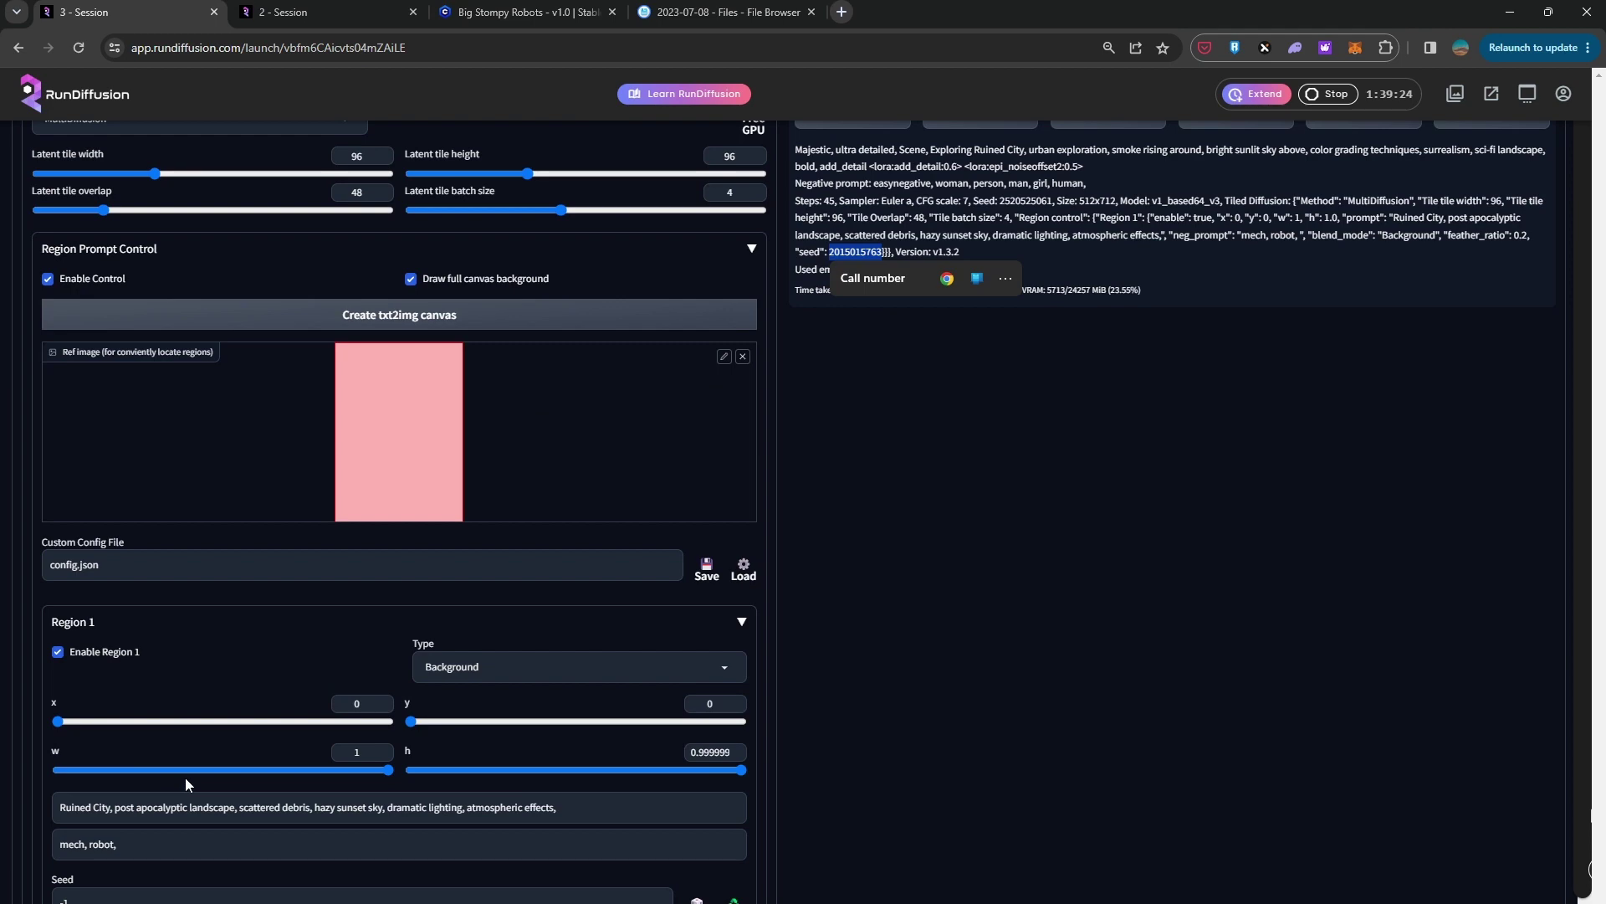
scroll(999, 702, down, 4)
click(134, 558)
key(ctrl+a)
key(ctrl+v)
scroll(957, 555, up, 10)
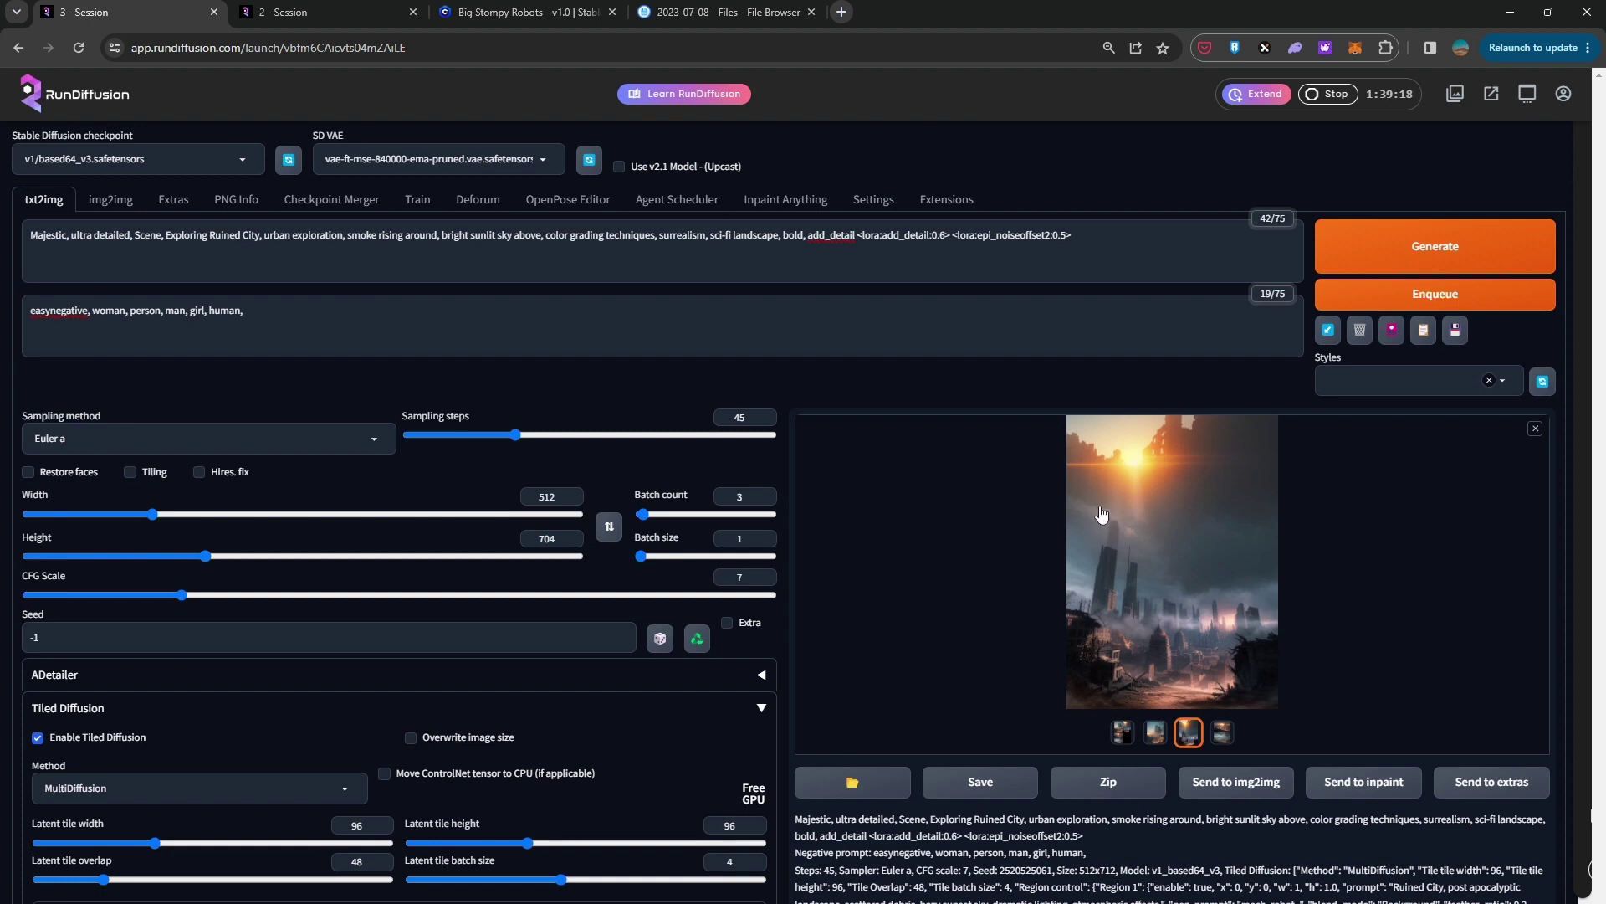
- Set the batch count to 1 and generate a single image
drag(643, 513, 624, 509)
click(1460, 251)
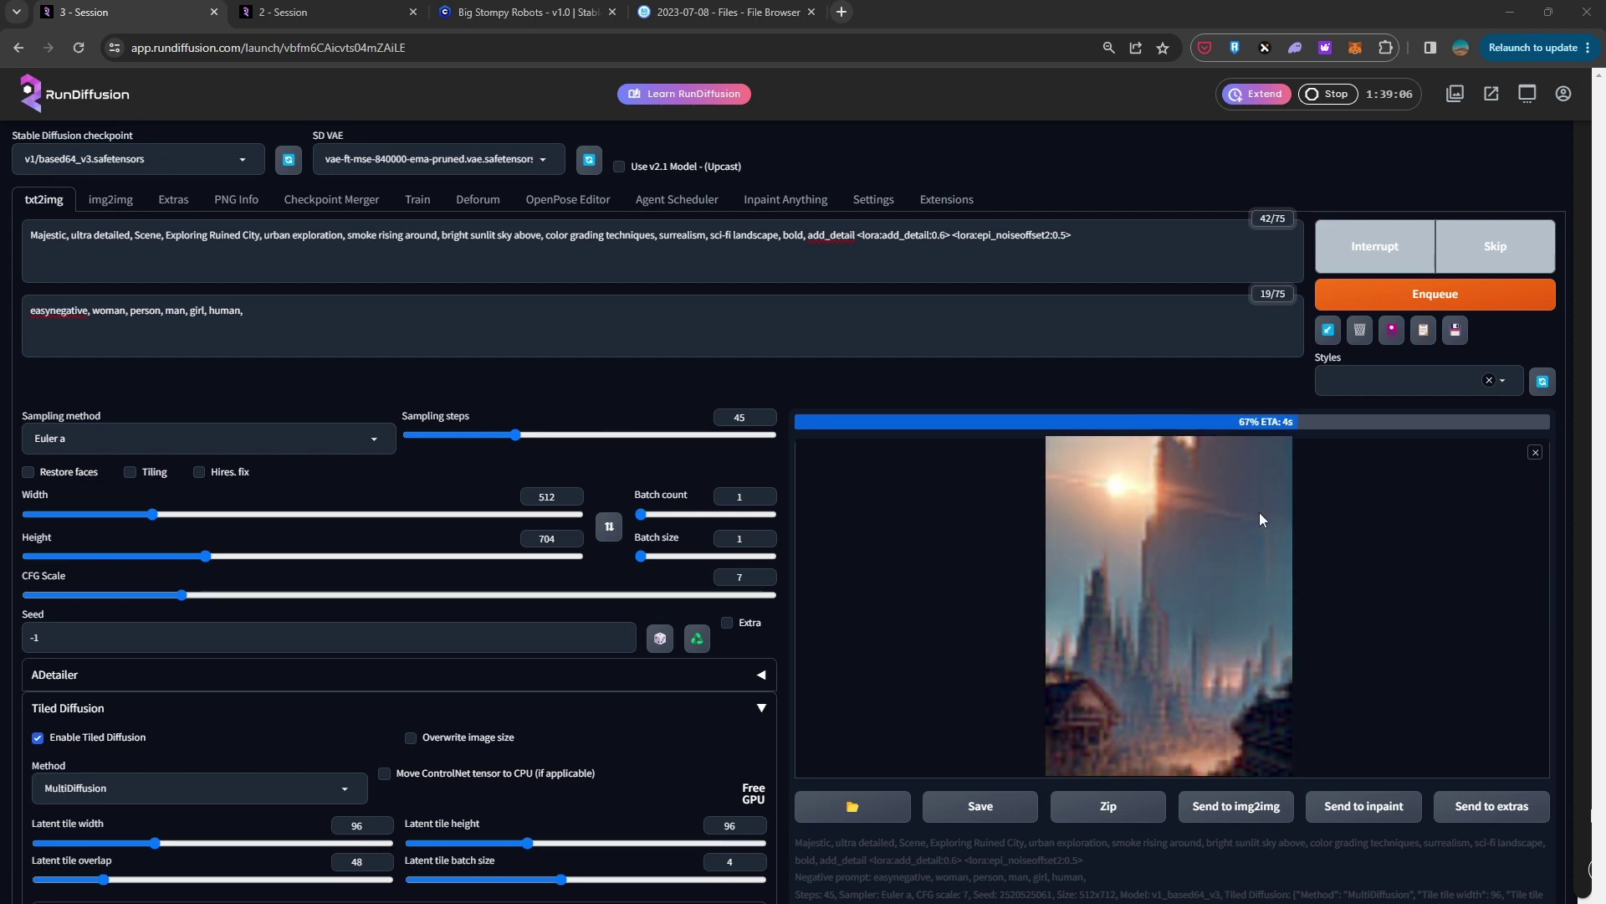
- Add "sky buildings," to Region 1's negative prompt after "mech, robot,"
scroll(921, 498, down, 7)
scroll(870, 515, down, 4)
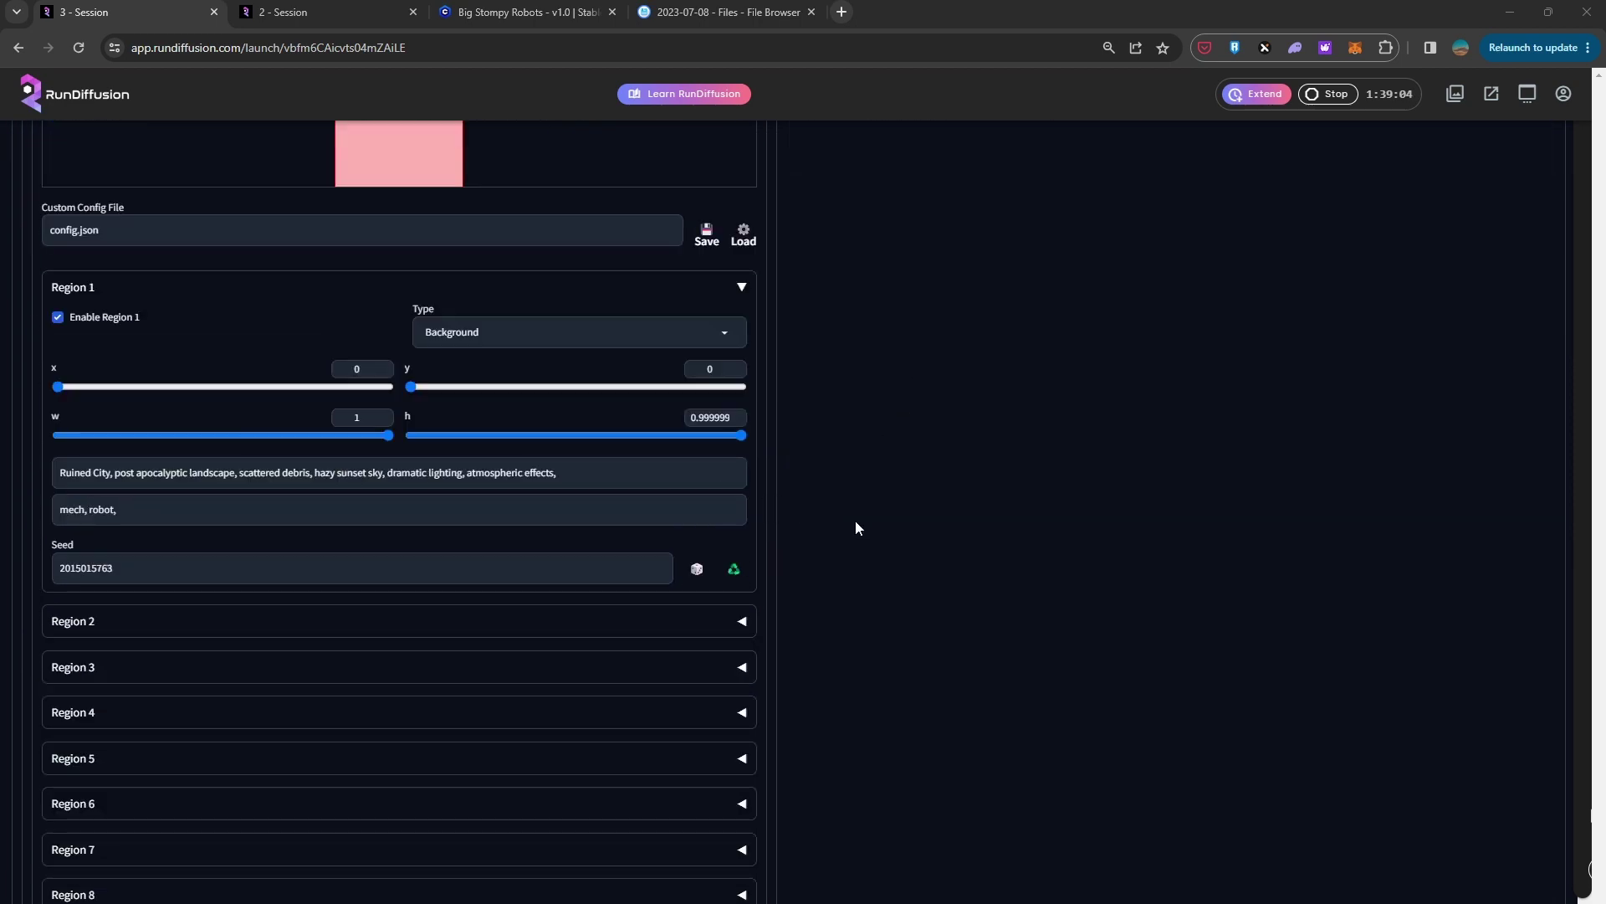
click(130, 509)
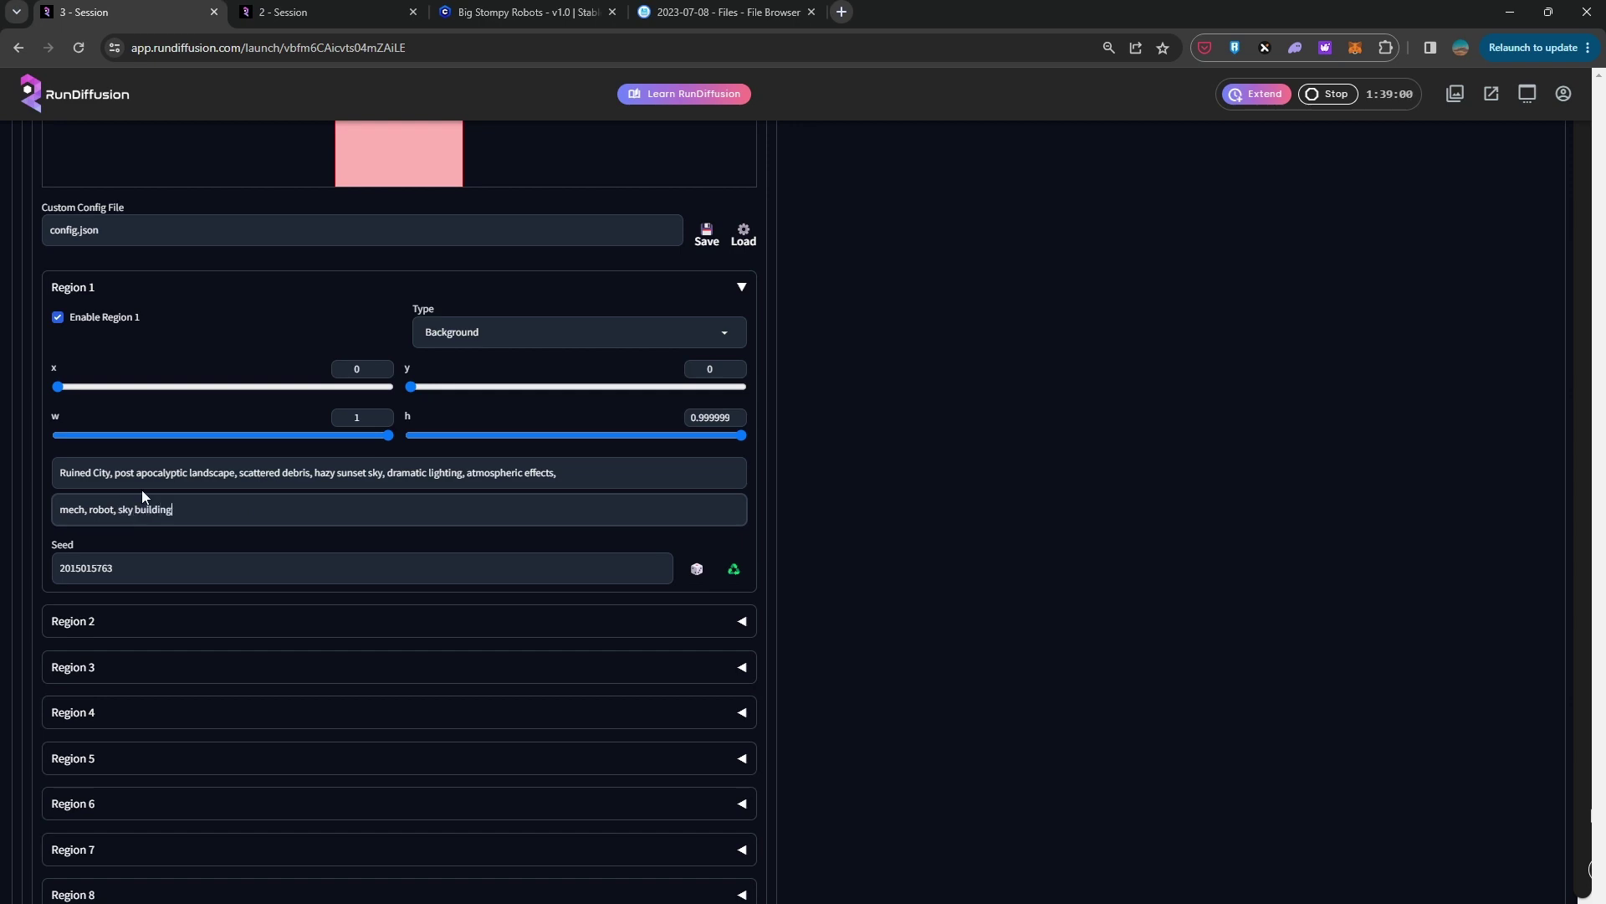
- Generate the image again with the updated negative prompt and inspect the result at full size
scroll(757, 456, up, 15)
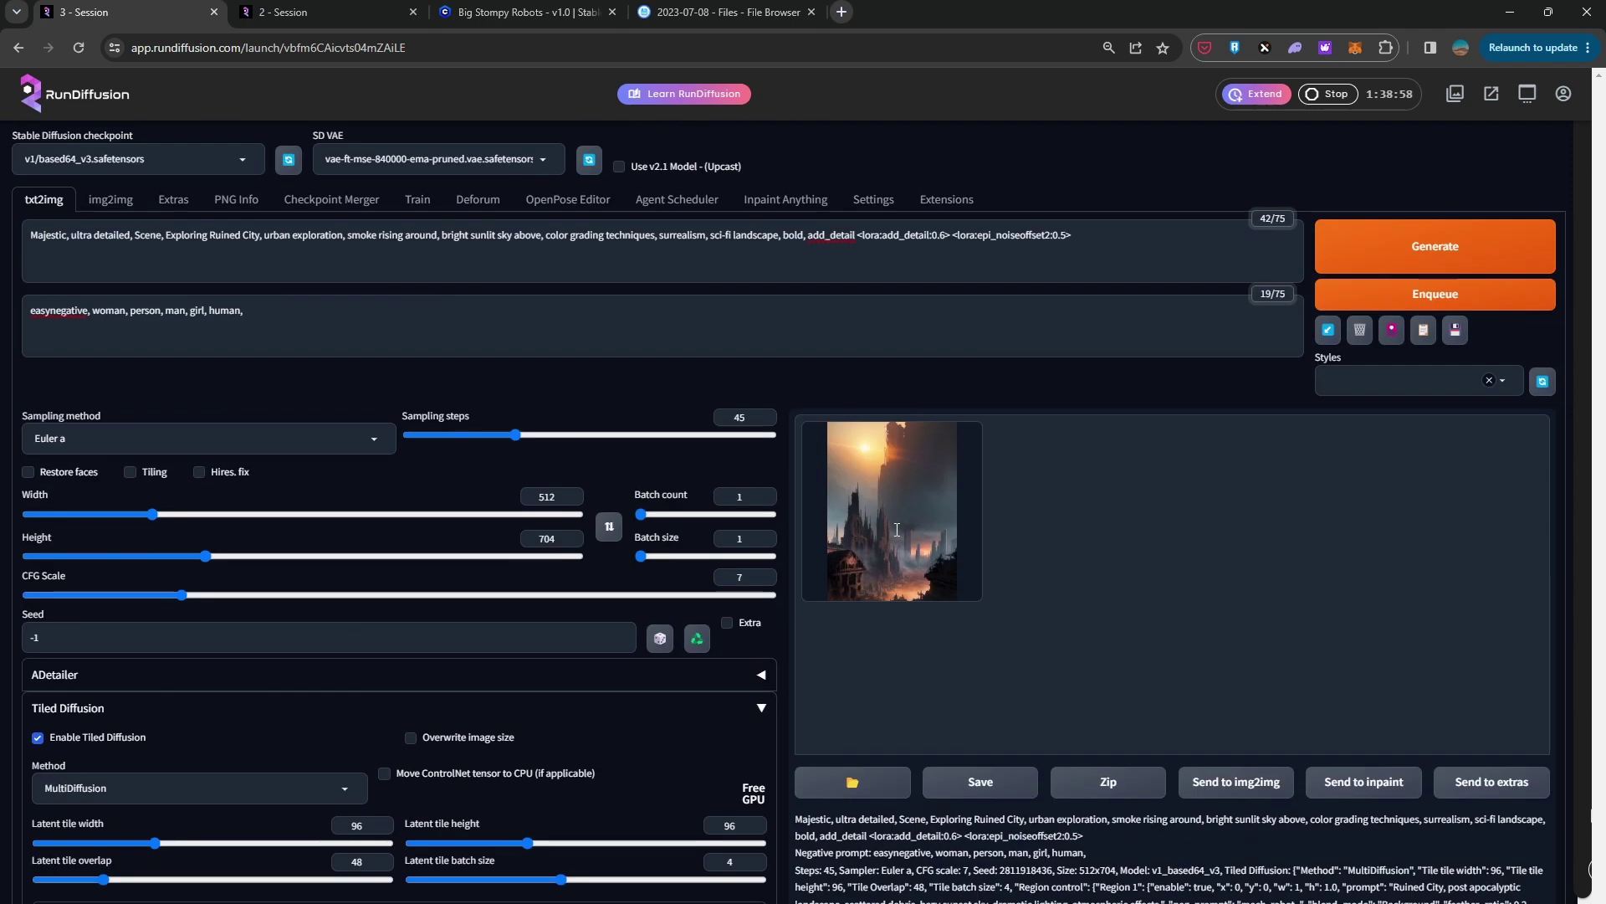
click(1419, 267)
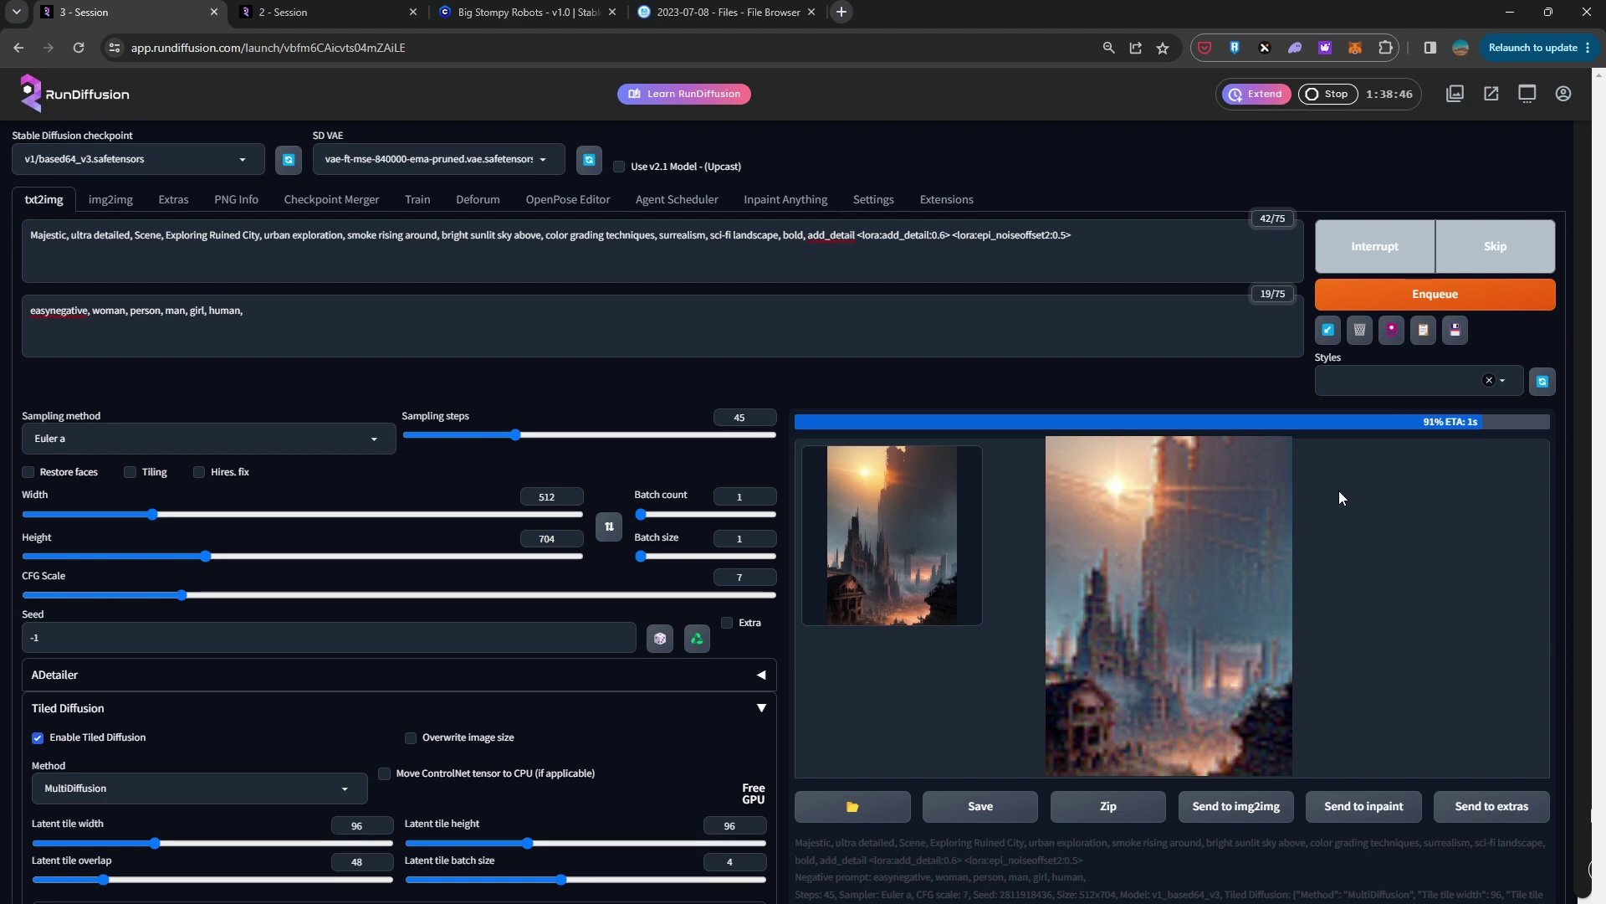
click(1186, 484)
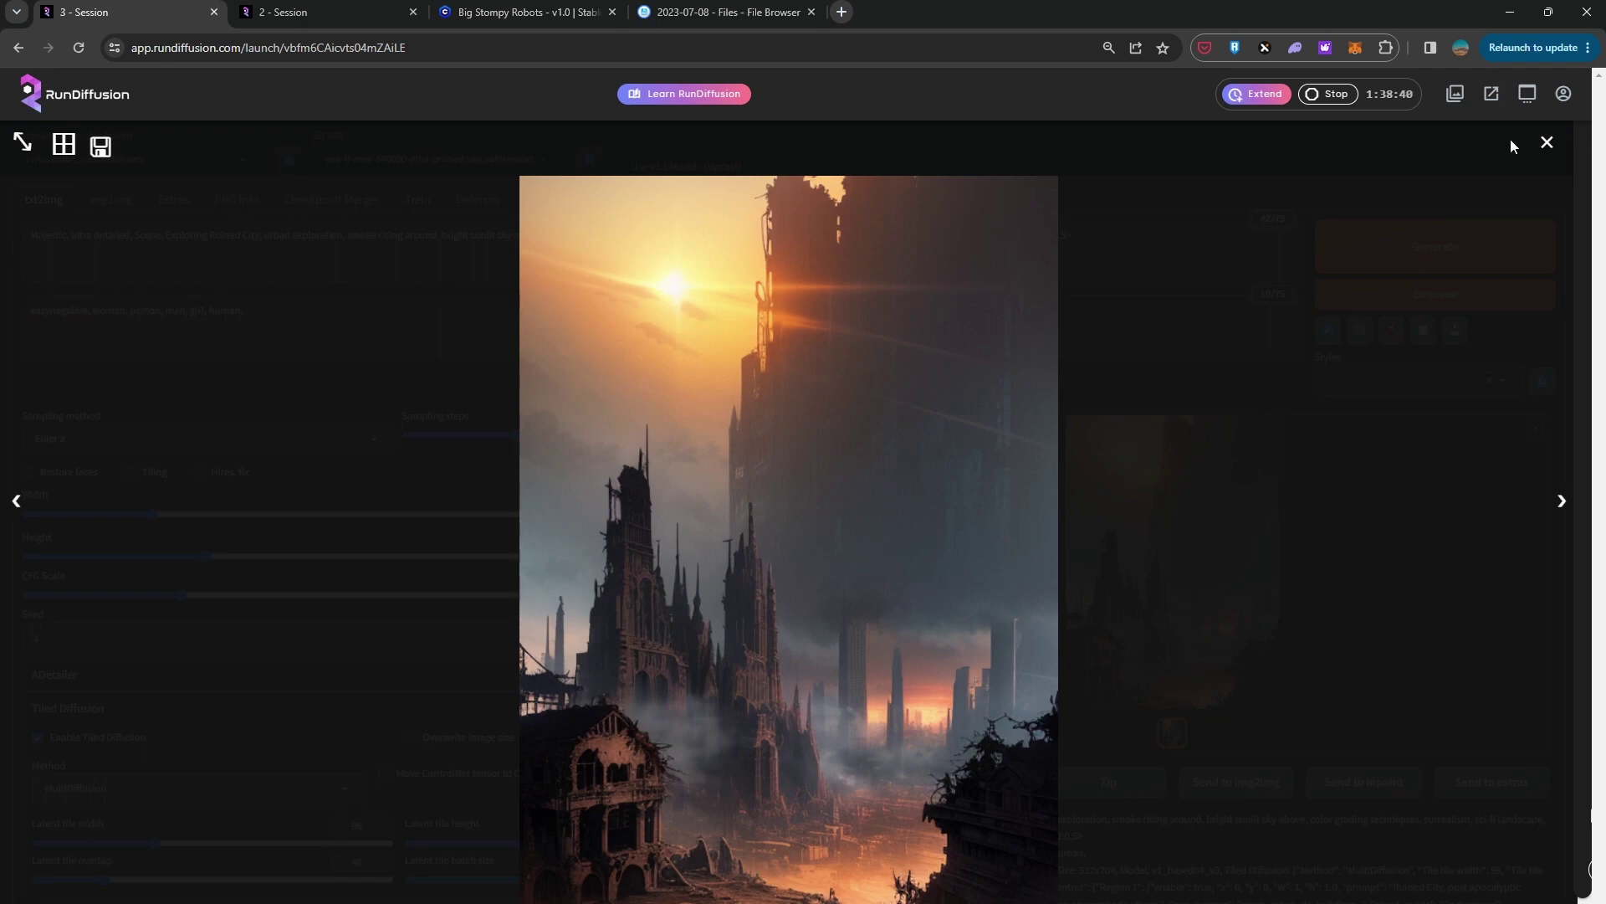
click(1545, 142)
- Set the image height to 696, generate a new image and check the result
click(206, 557)
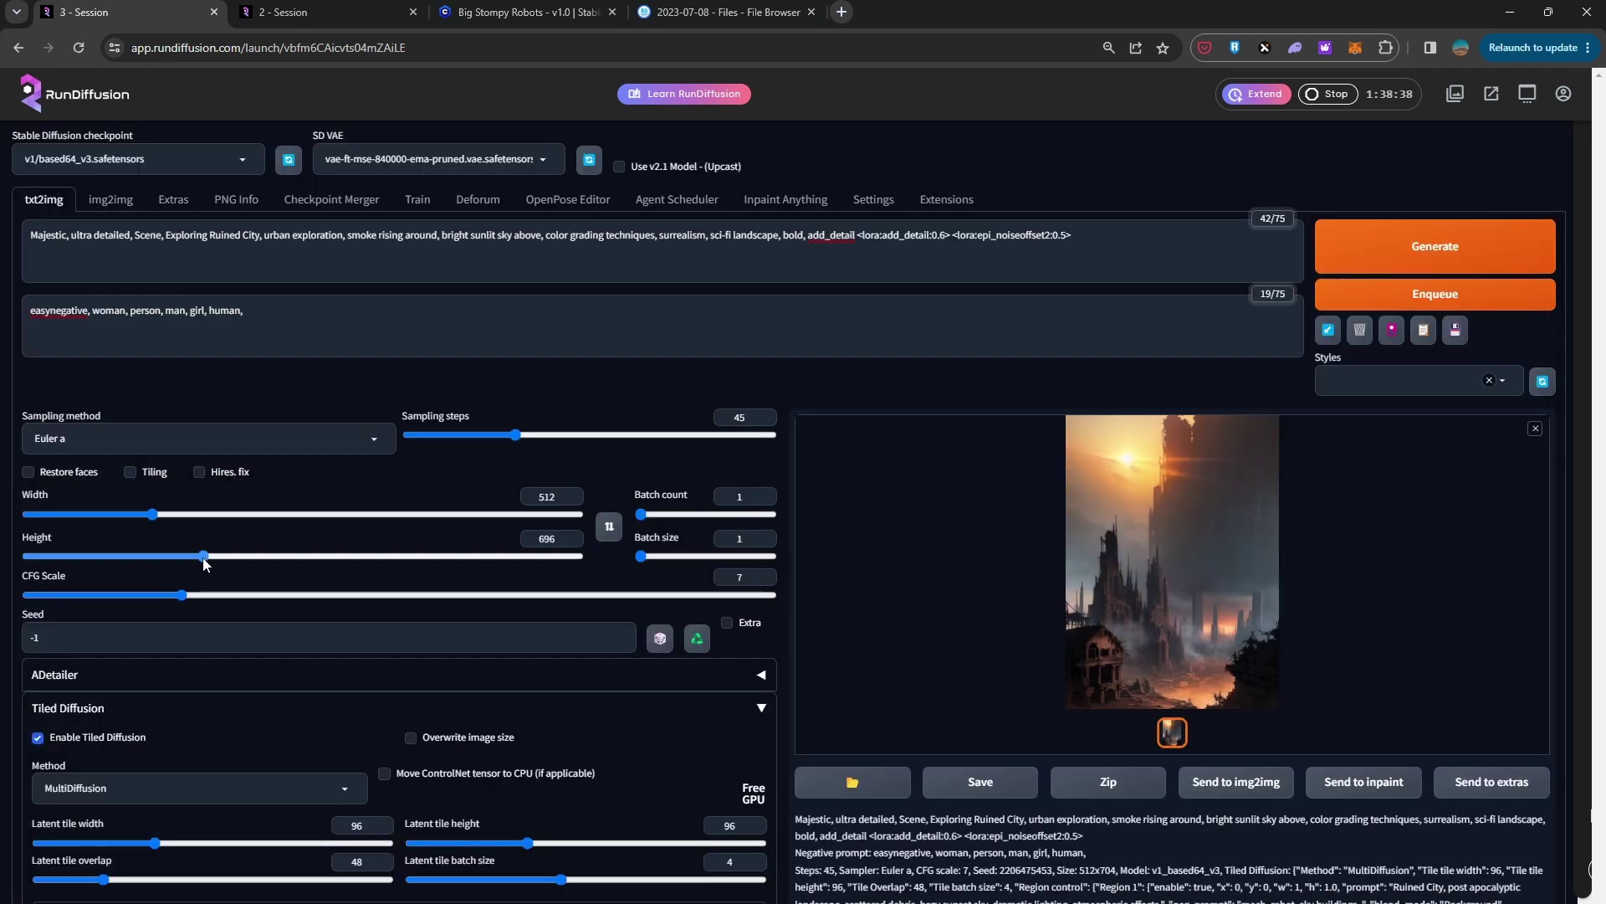
click(1405, 247)
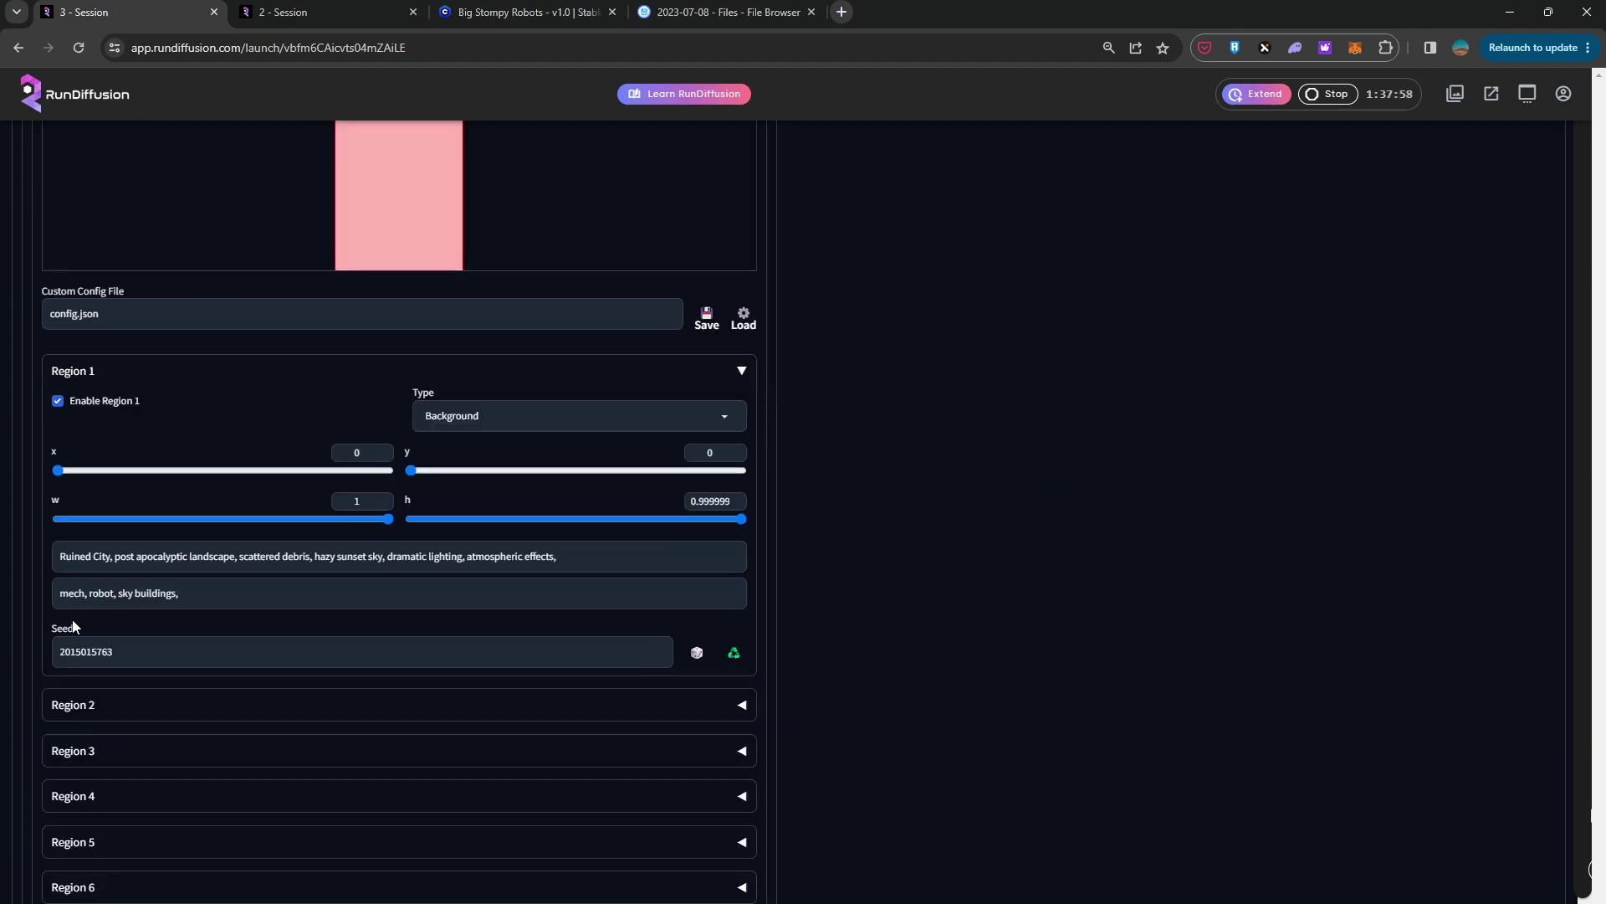
scroll(1001, 434, up, 12)
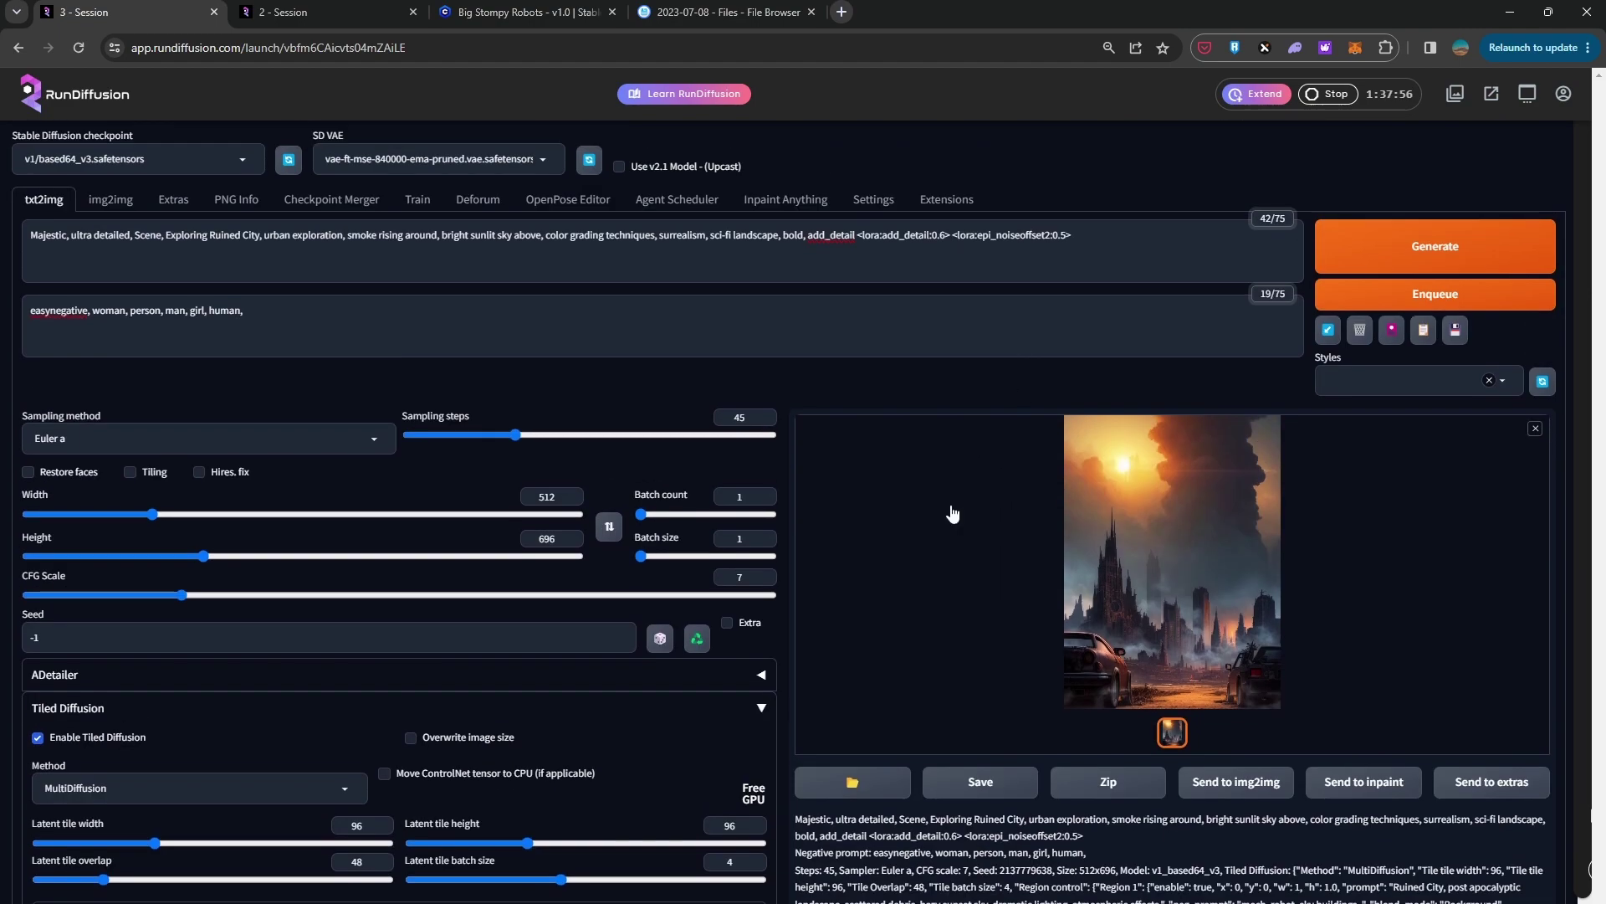
scroll(1153, 602, down, 1)
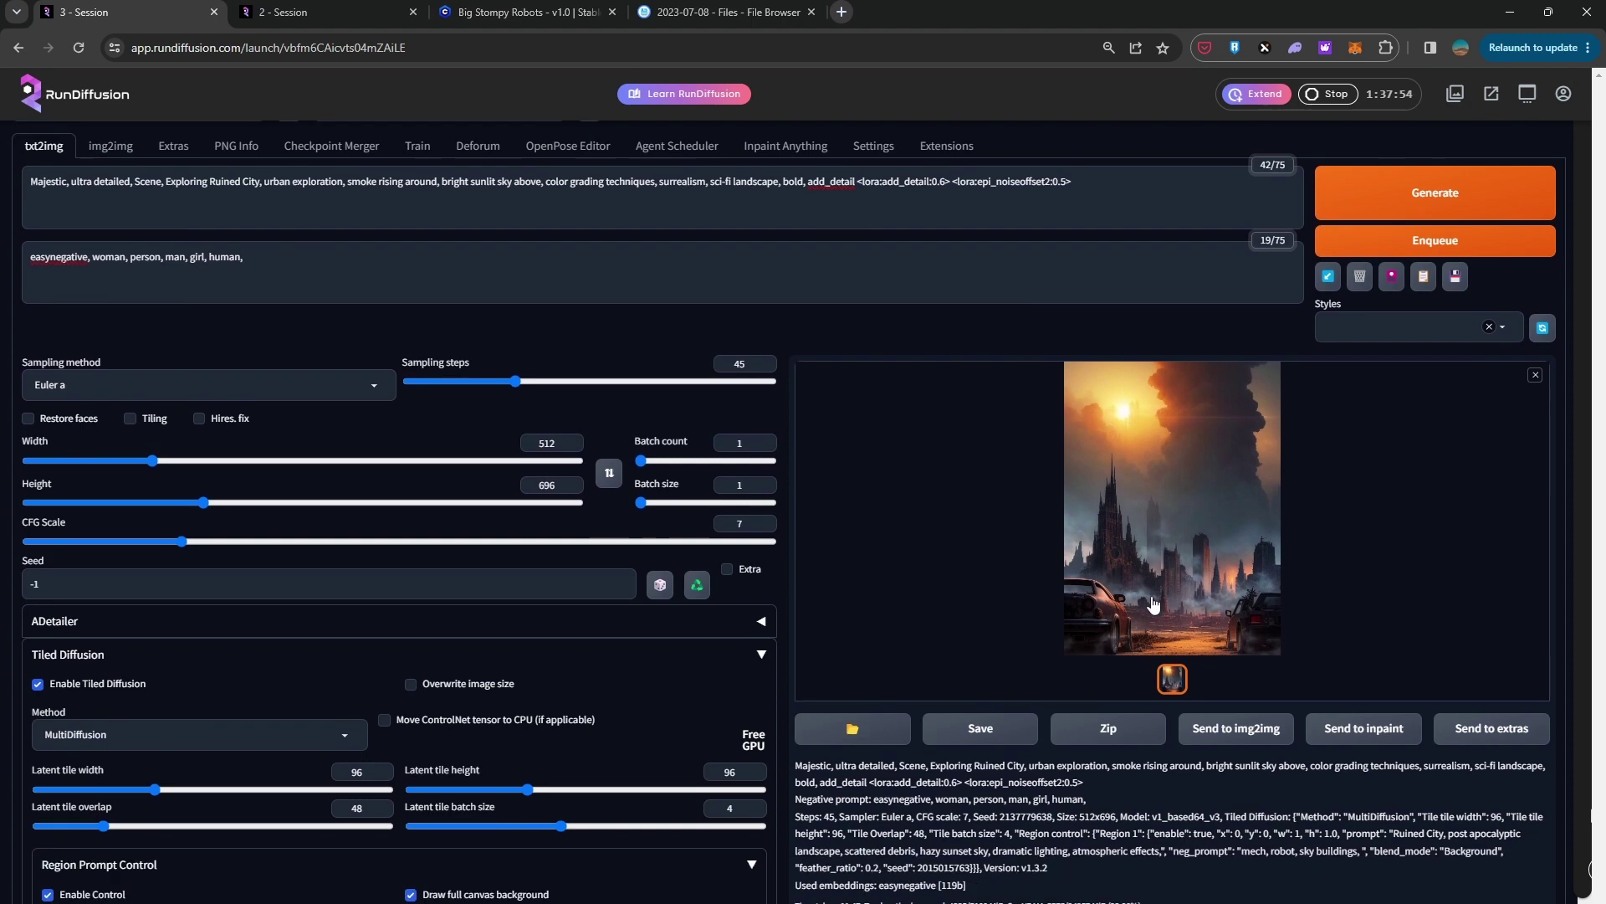
- Expand and enable Region 2, and set its type to Foreground
scroll(1153, 602, down, 10)
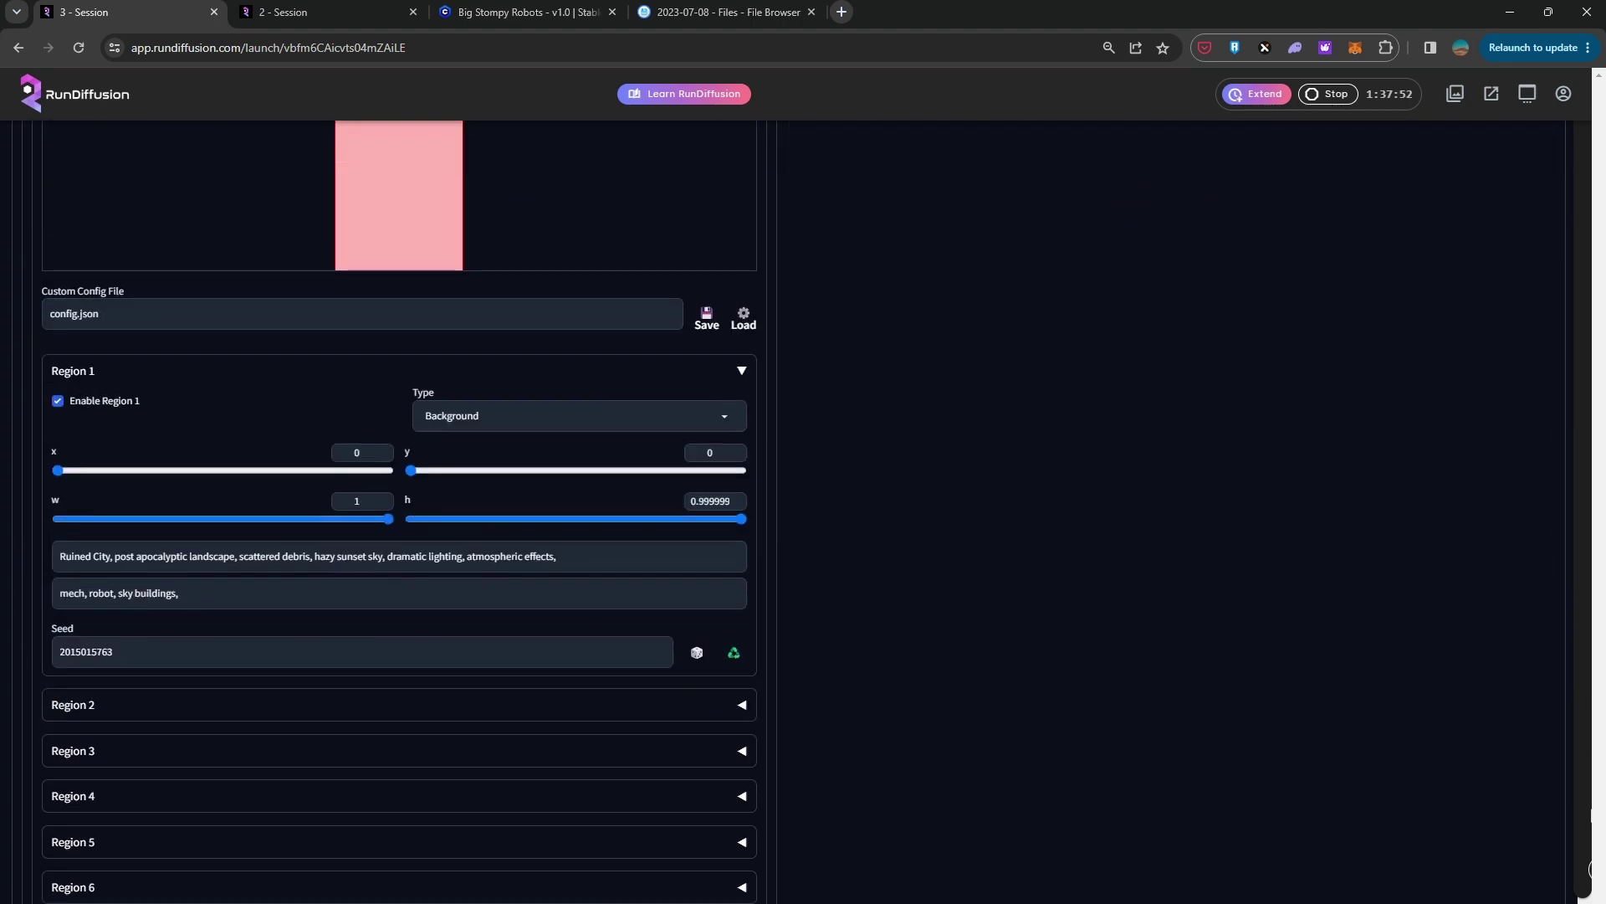
click(126, 711)
scroll(251, 686, down, 2)
click(125, 569)
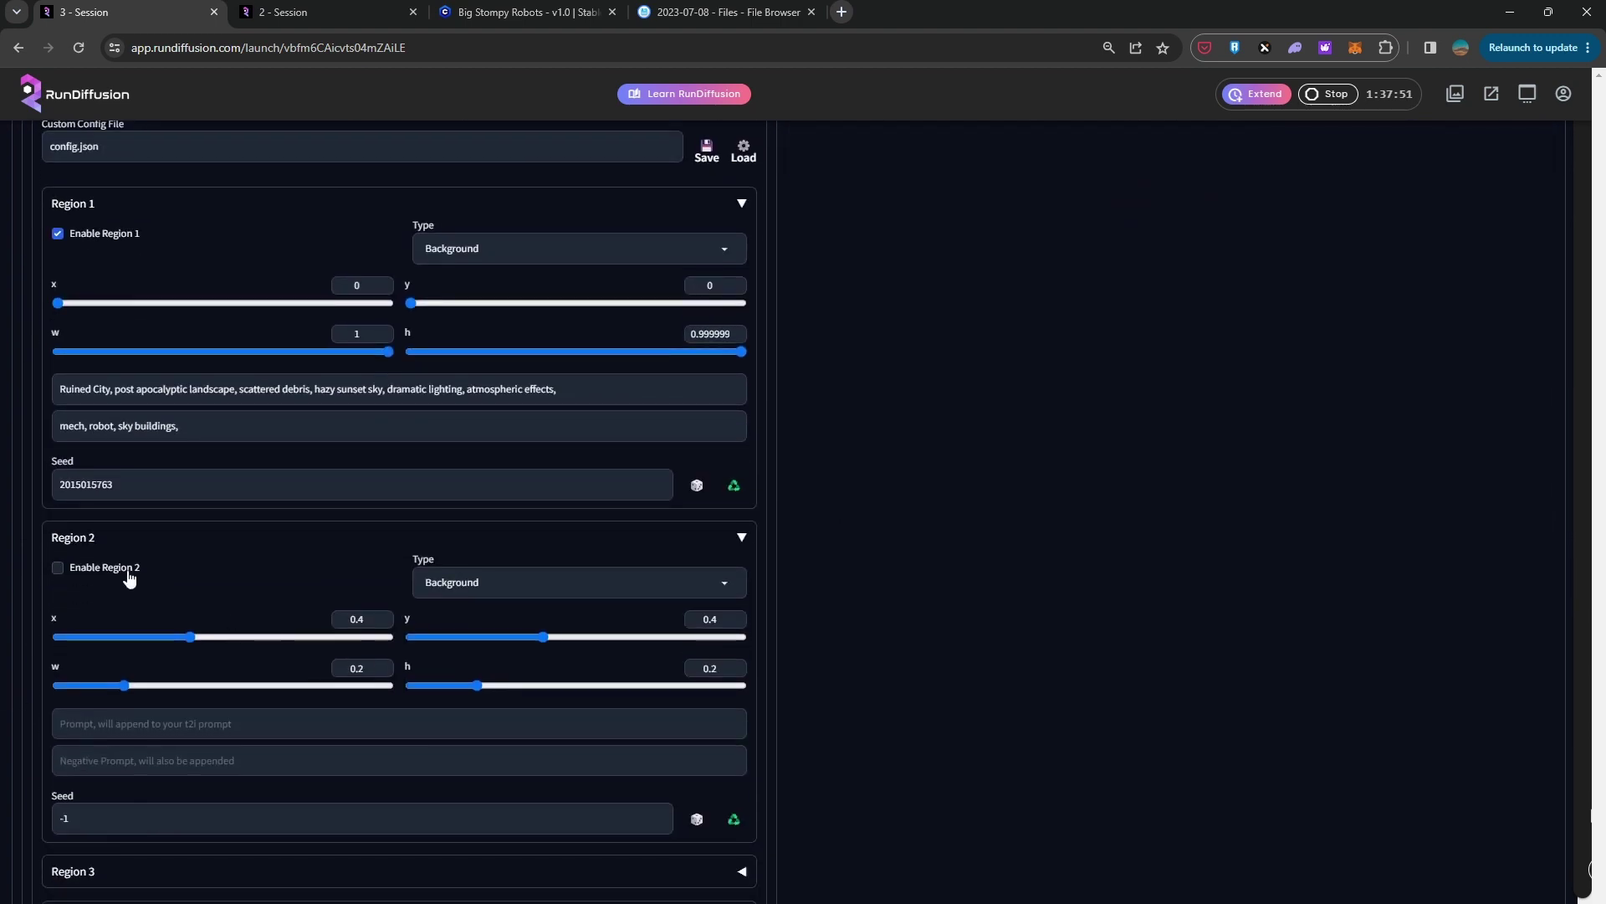
click(627, 582)
click(477, 539)
scroll(965, 505, down, 2)
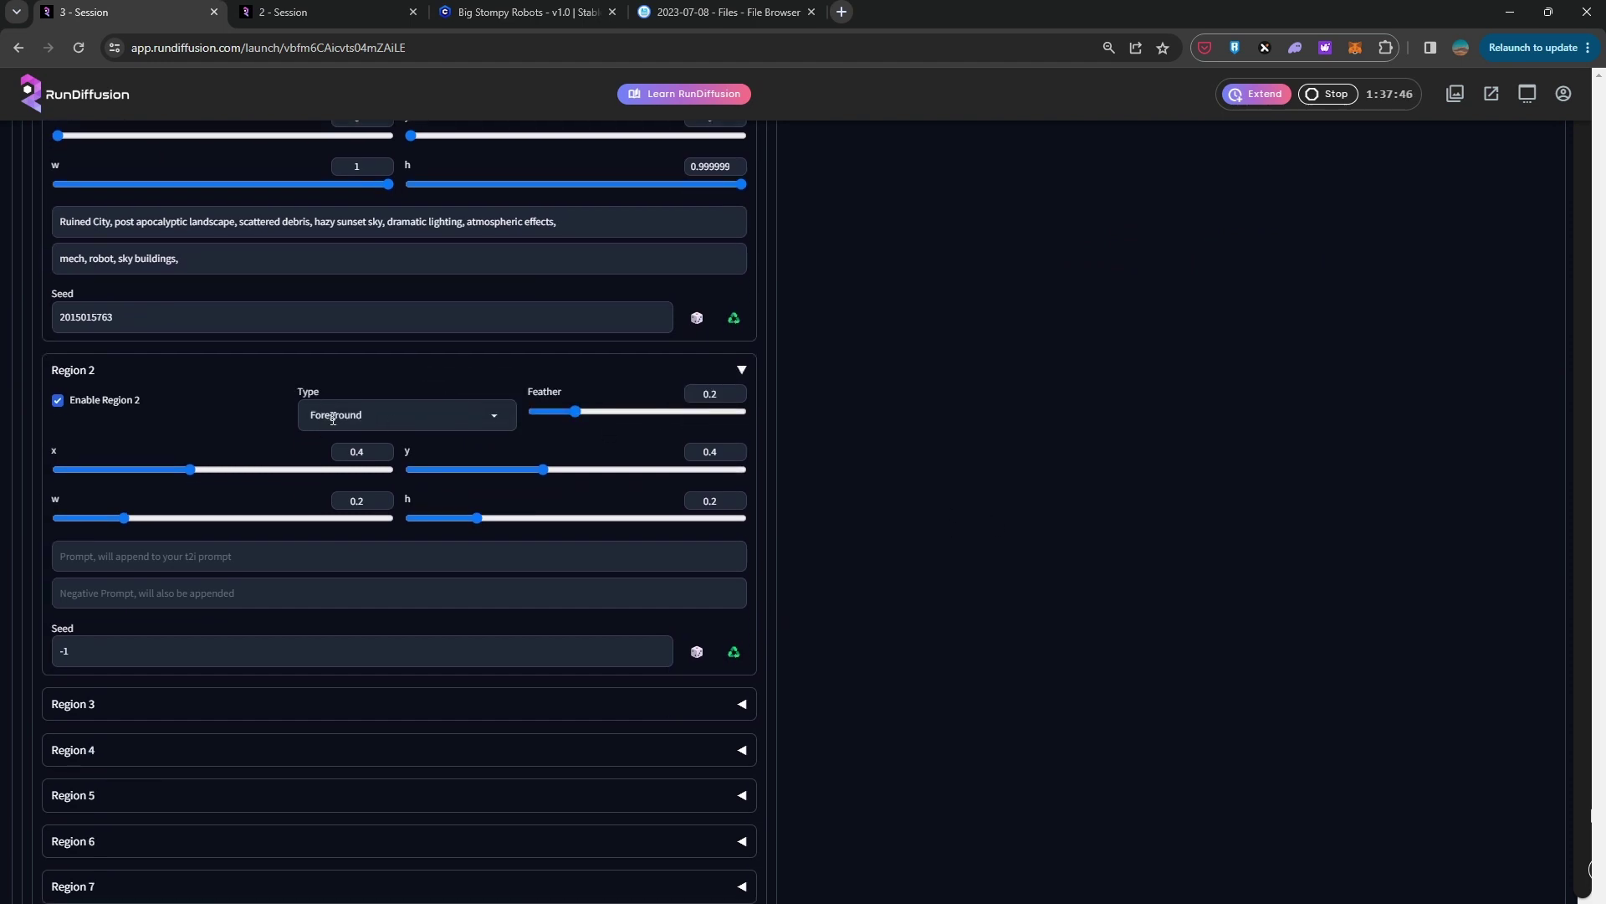
- Review the latest generated image, the region canvas and the settings of Regions 1 and 2
scroll(846, 478, up, 2)
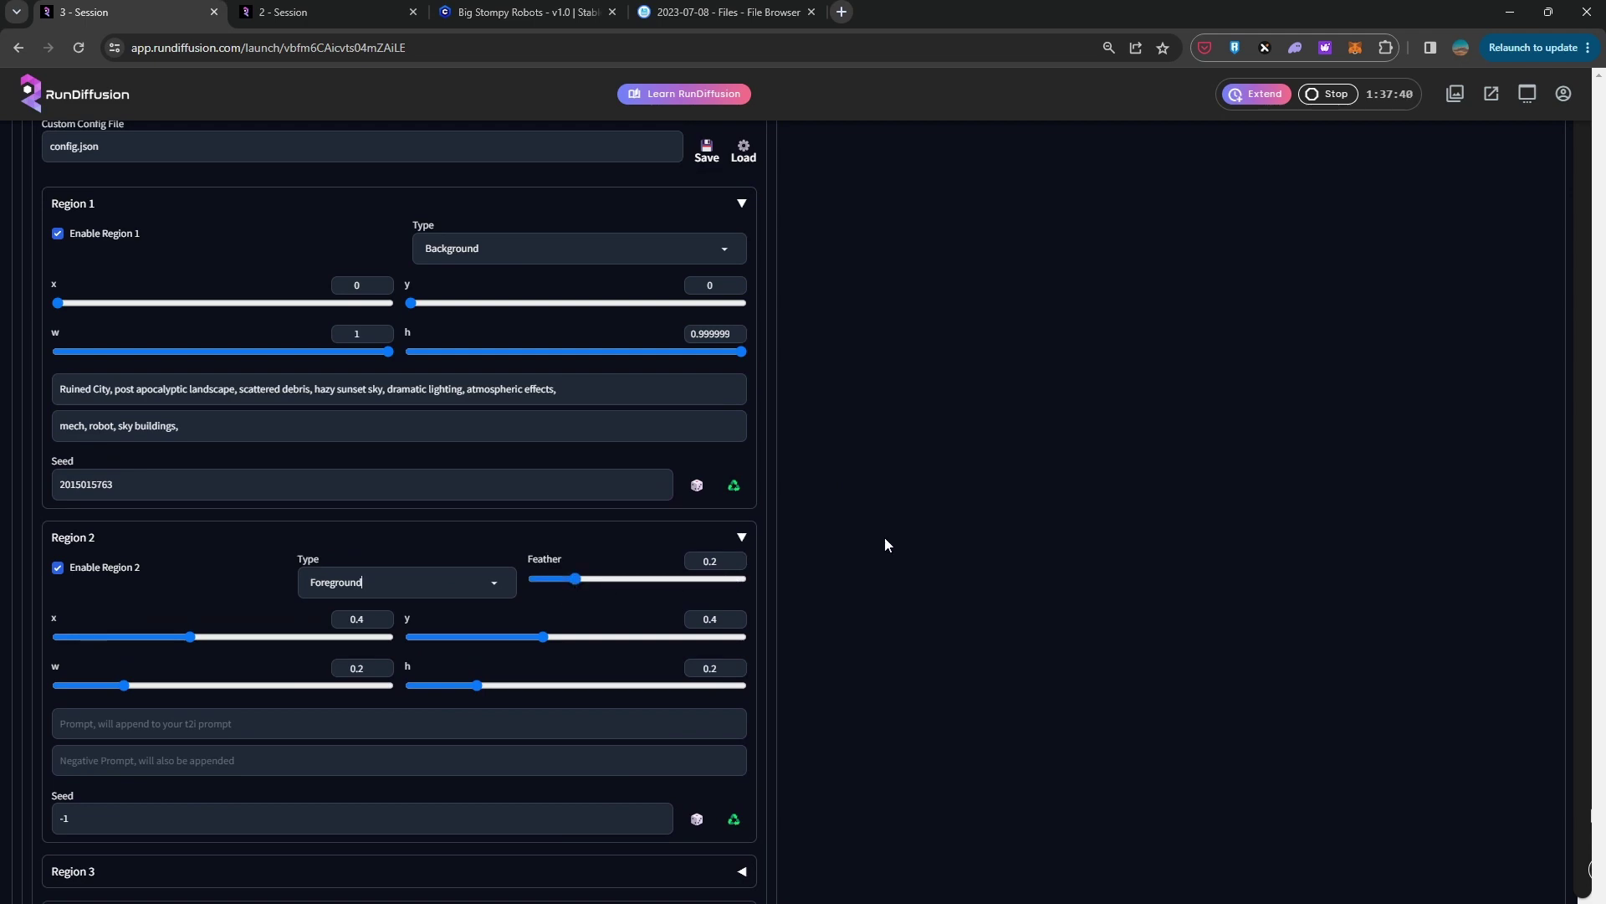
scroll(883, 535, up, 10)
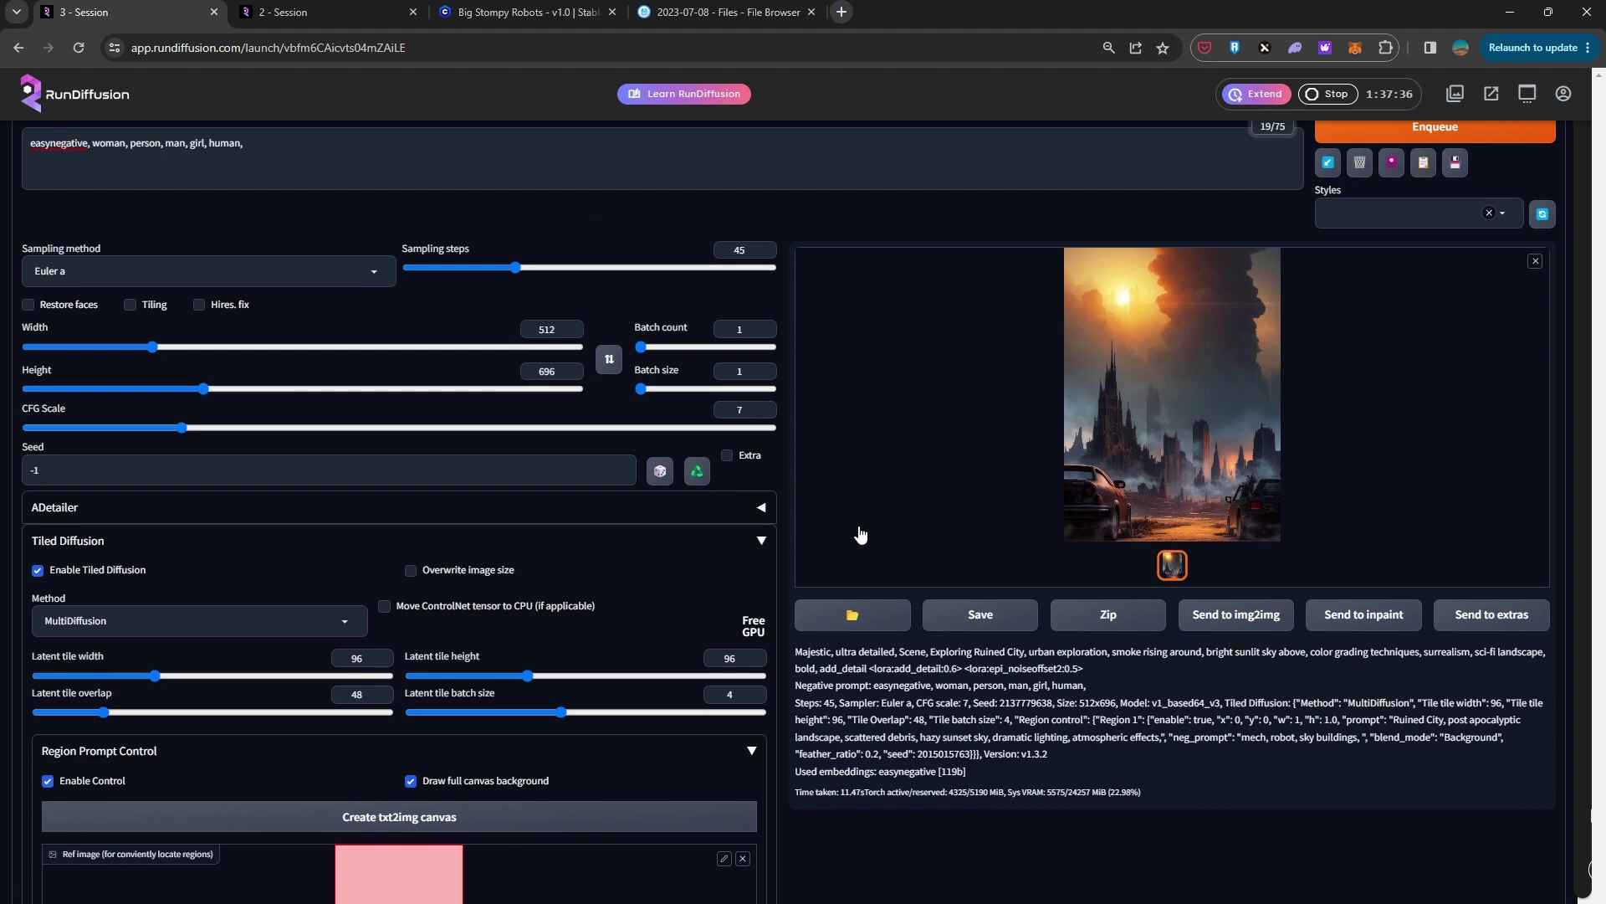
scroll(862, 536, down, 10)
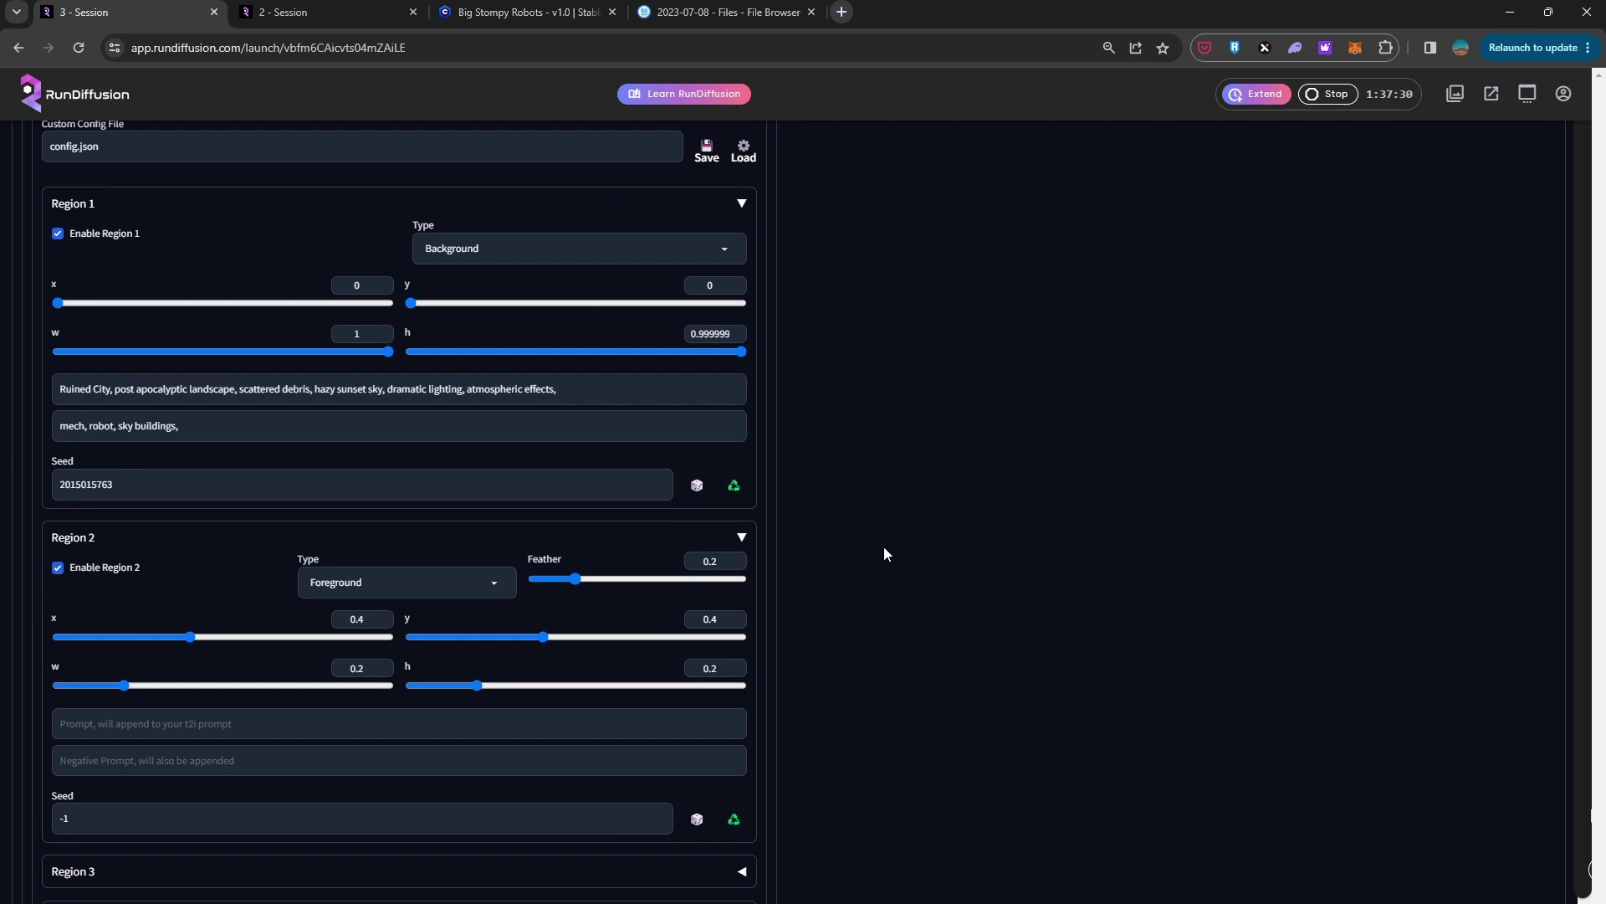
scroll(967, 549, down, 2)
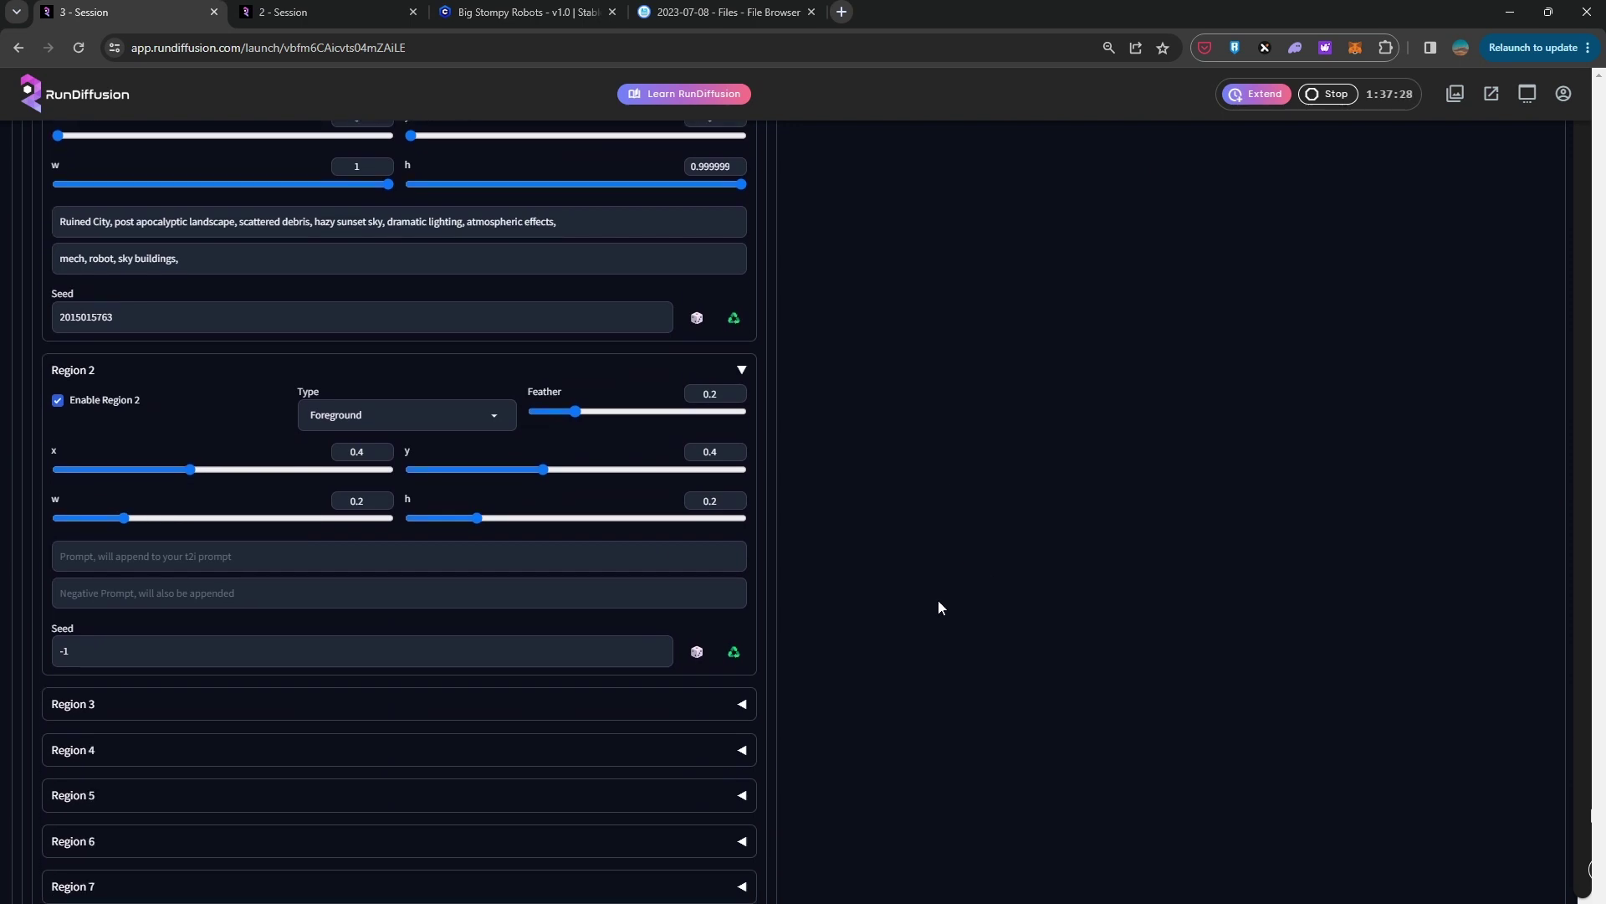
scroll(836, 502, up, 11)
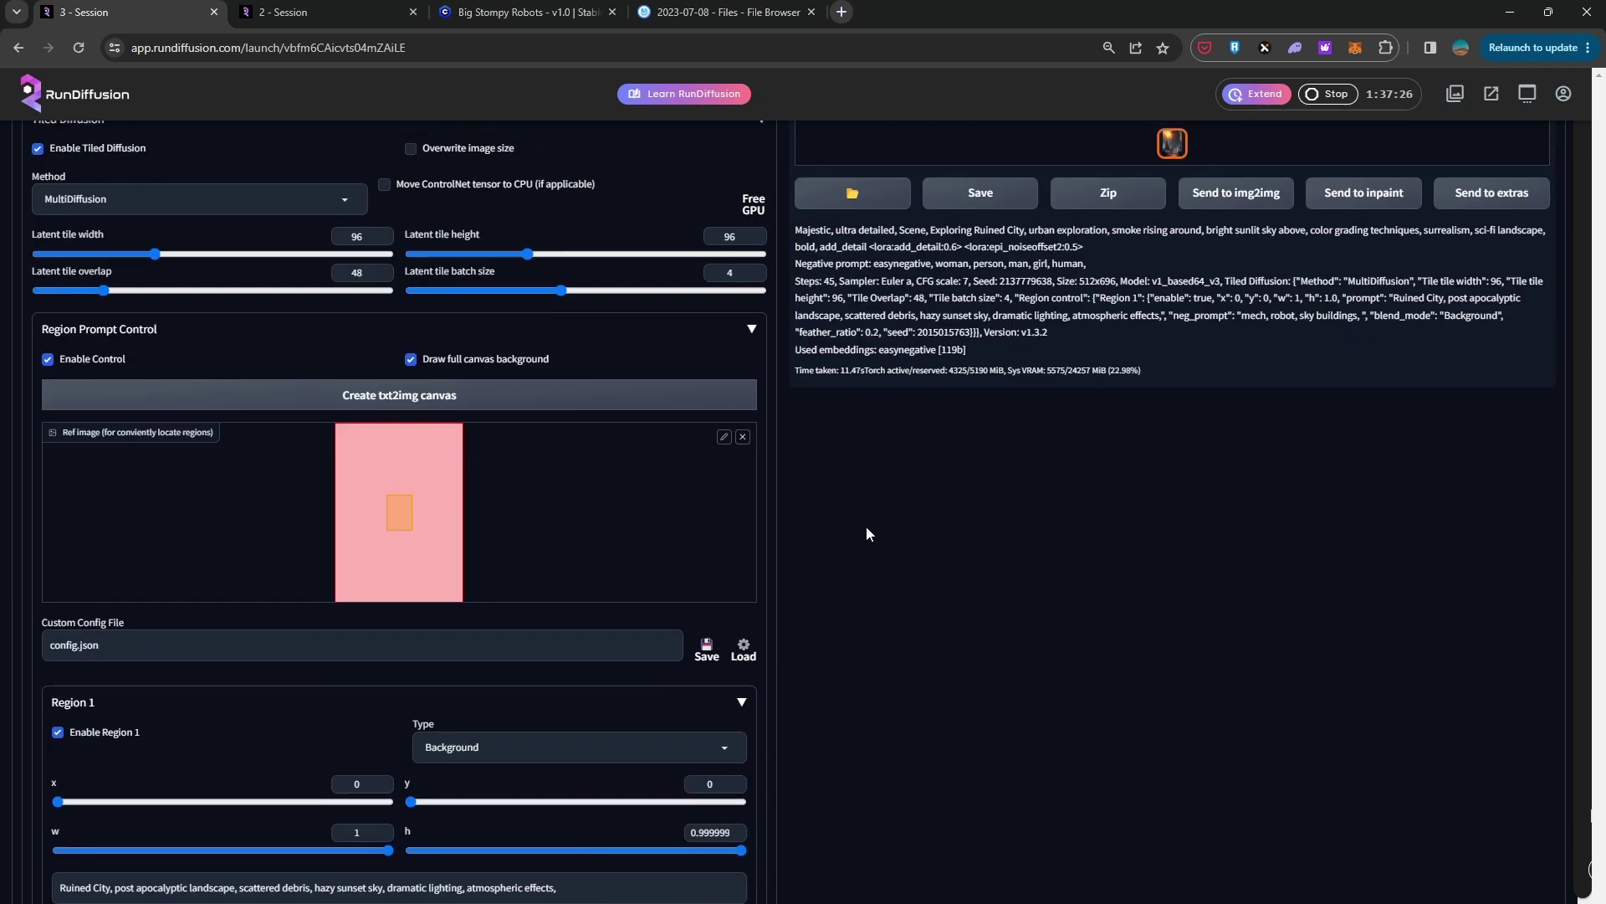
scroll(1104, 415, up, 2)
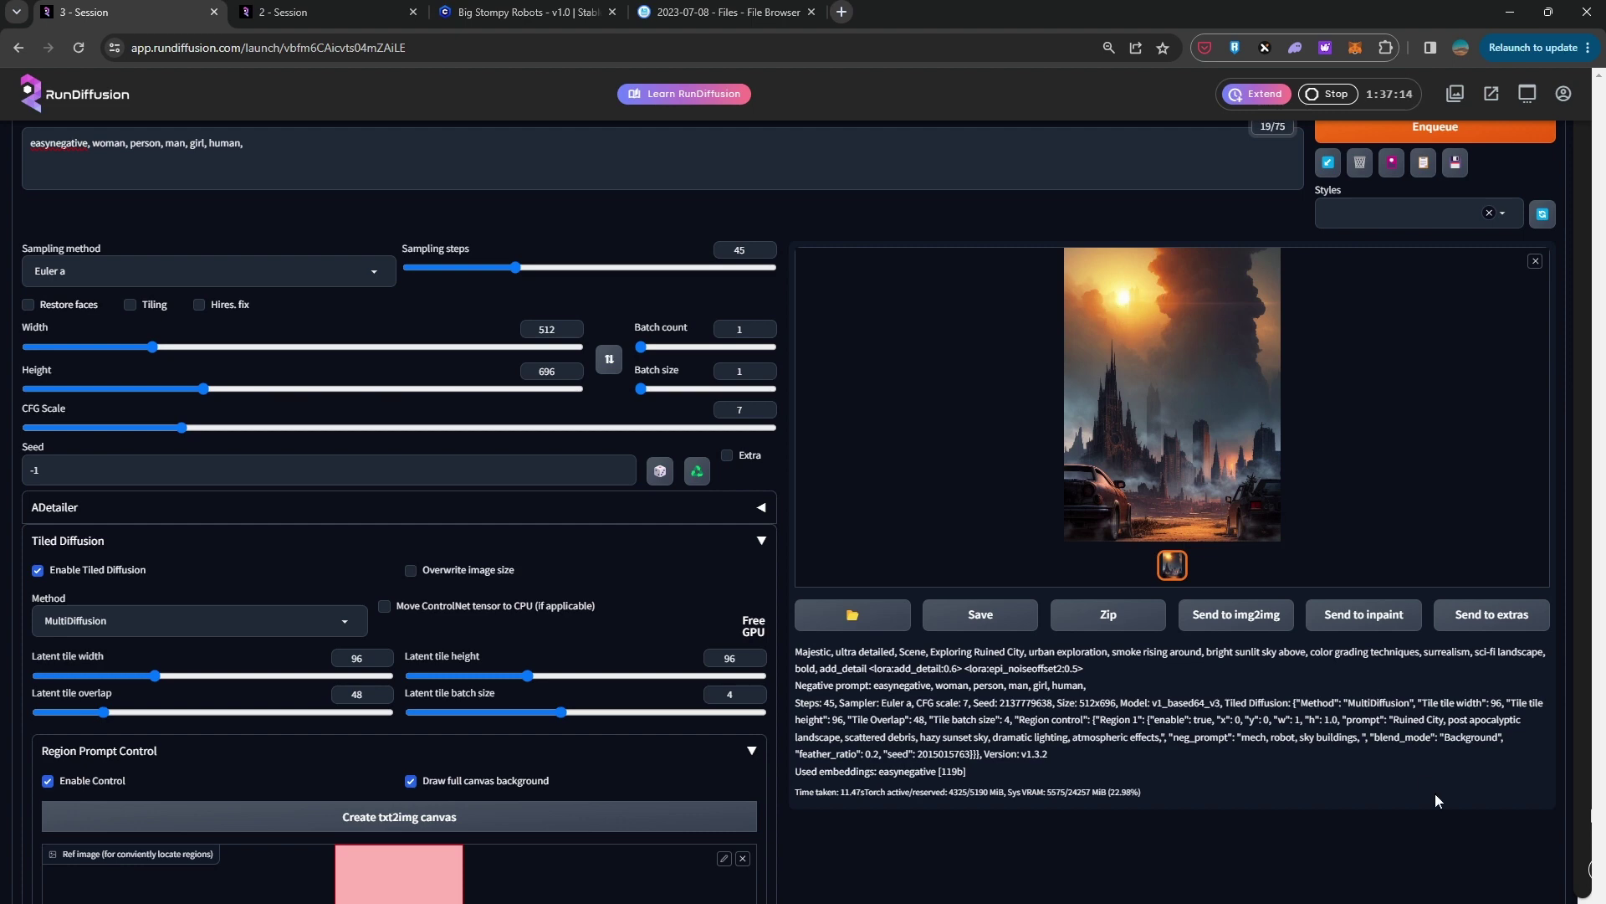
scroll(1434, 793, down, 10)
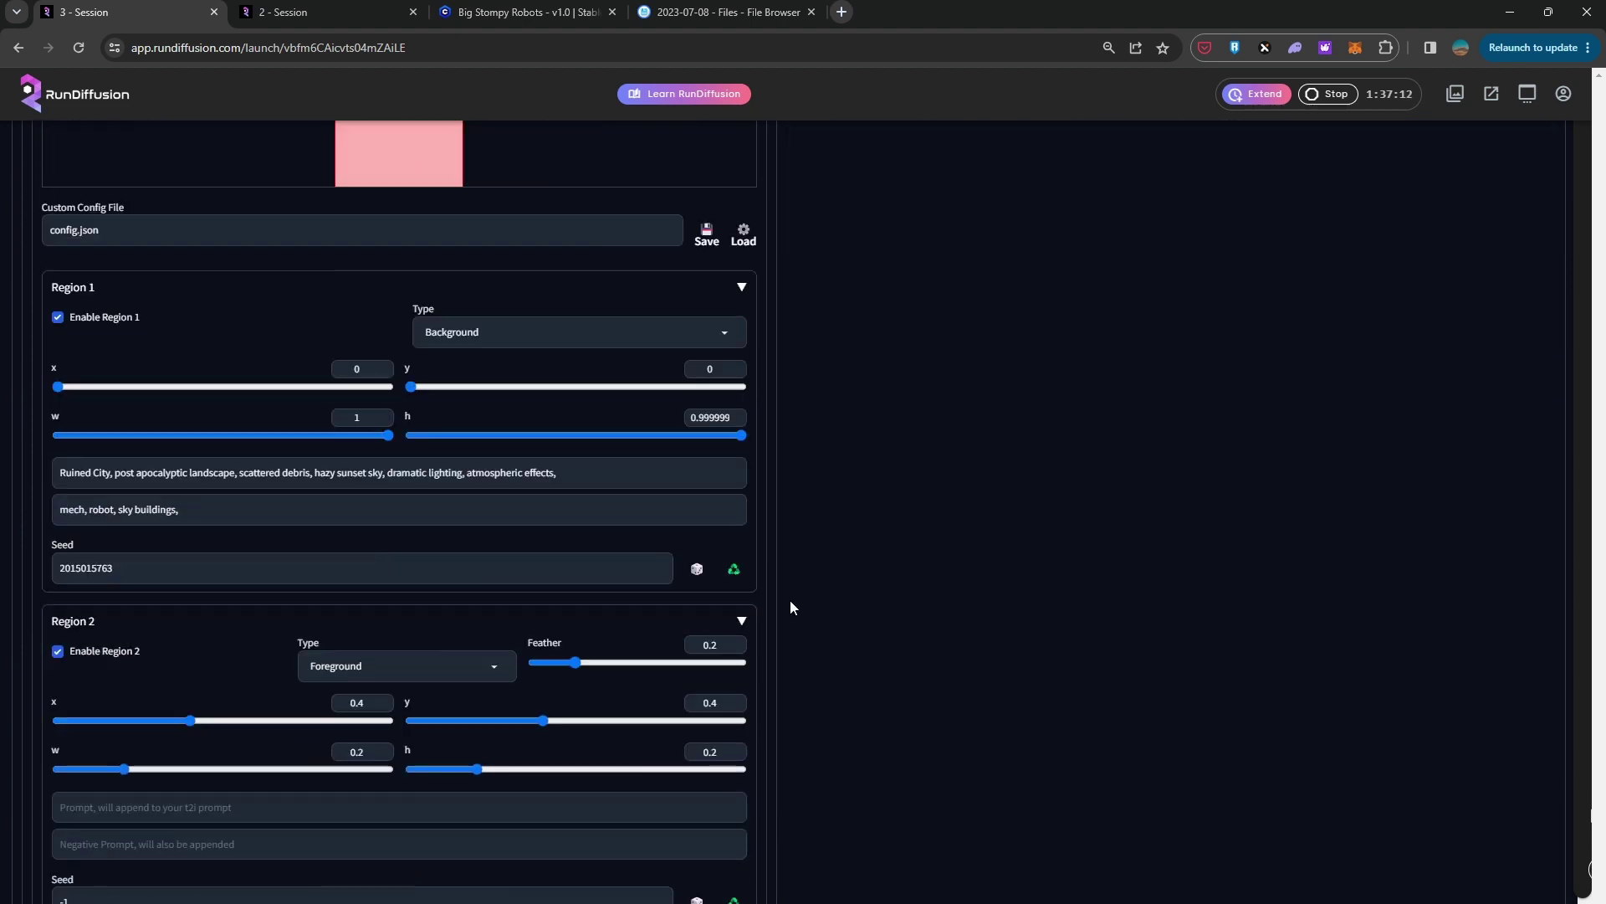
- Enter Region 2's prompt for a battleship gray Giant Mech striding through rubble, ending with "xmech, robot <lora:allymech:0.7> <lora:epi_noiseoffset2:0.5>"
scroll(793, 585, down, 3)
click(154, 558)
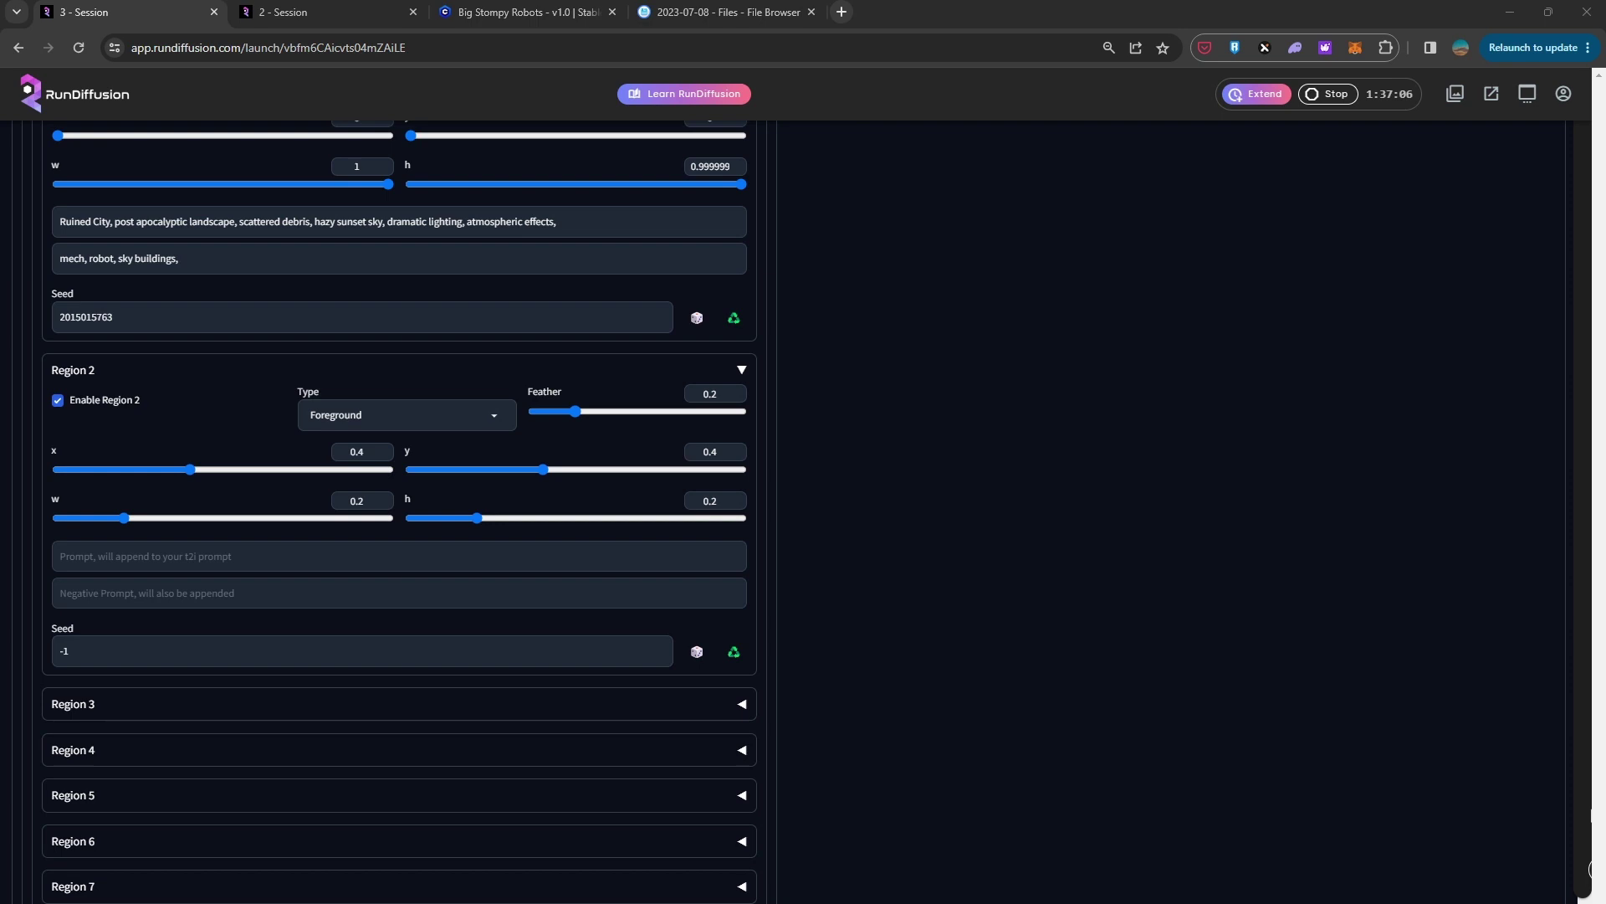
scroll(828, 413, up, 3)
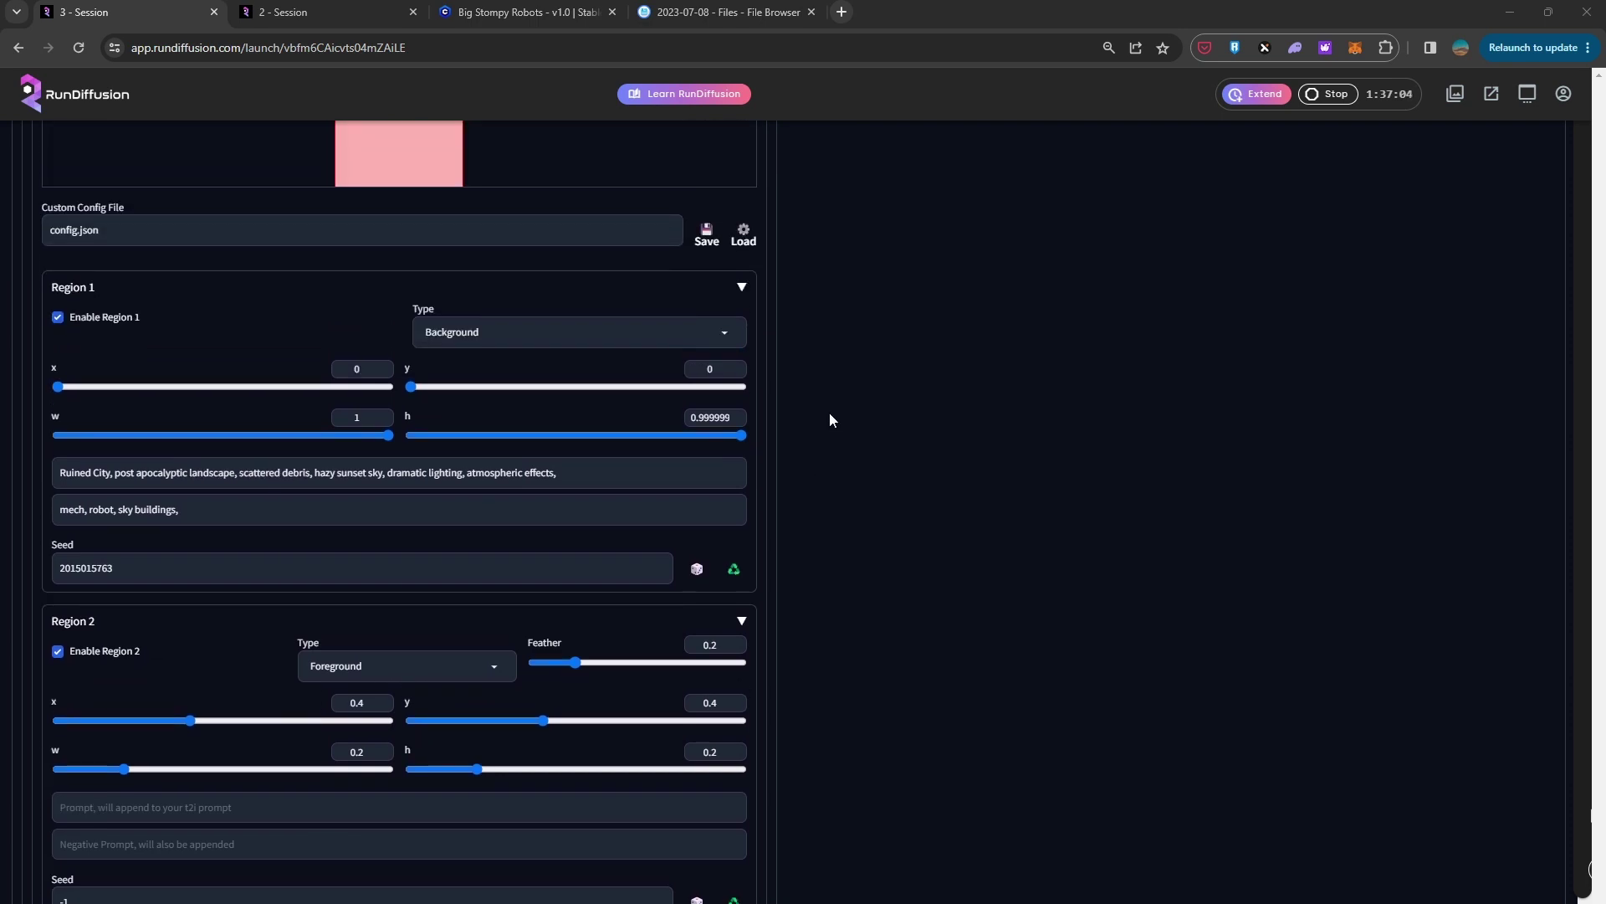
scroll(753, 423, down, 2)
click(84, 641)
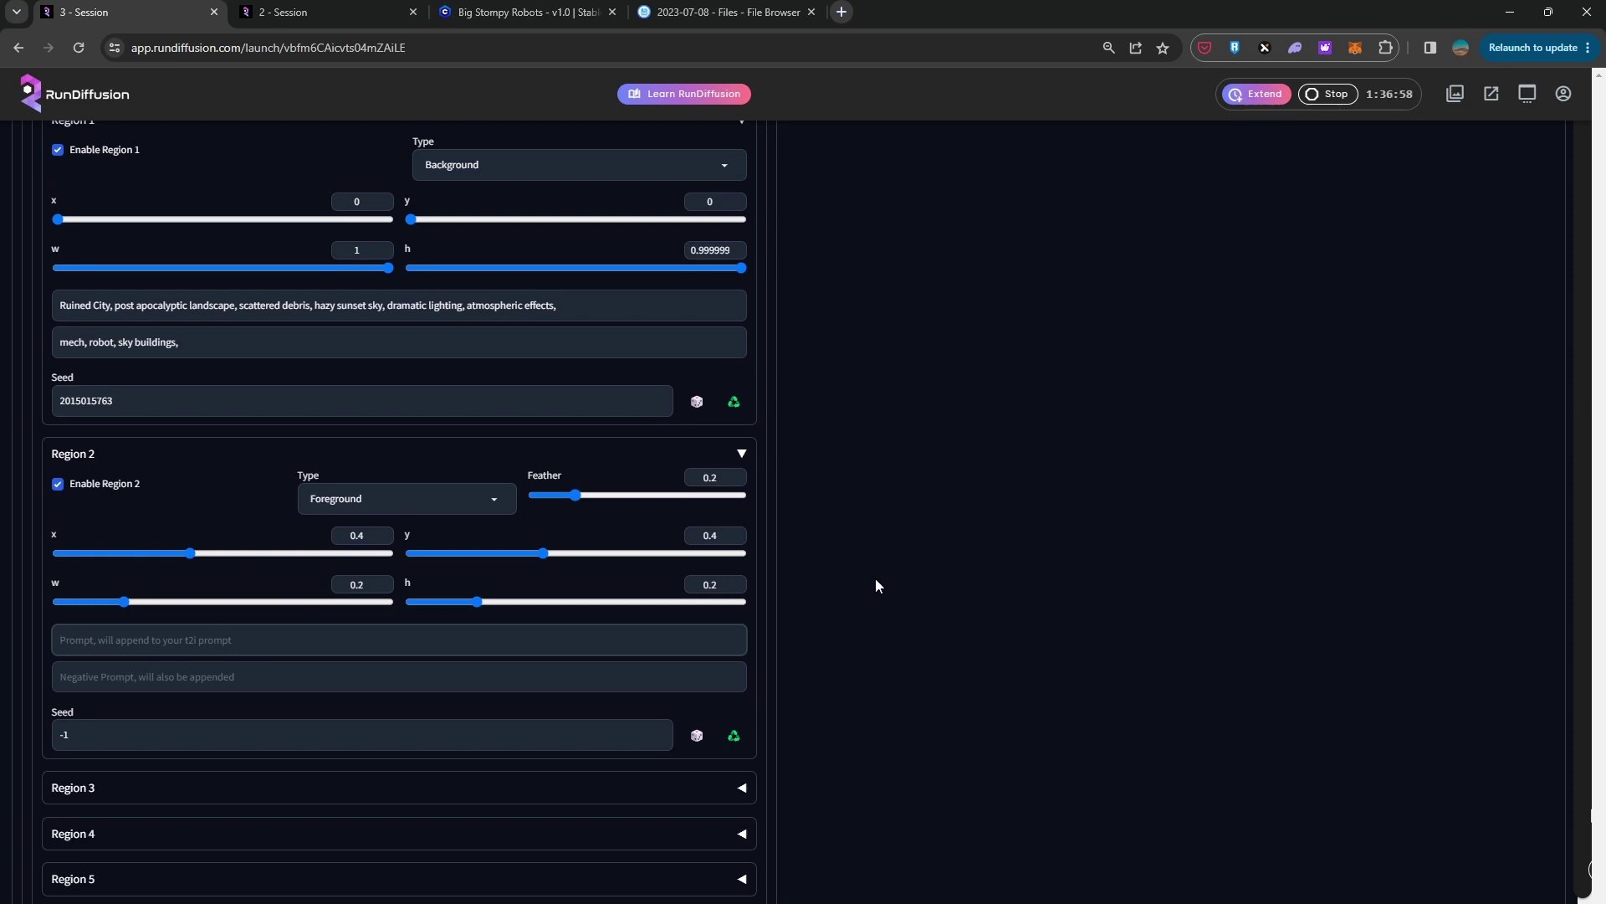
text(Giant Mech, Powerful, Intelligently designed, Midshot, futuristic technology, advanced weaponry, powerful legs striding through rubble, battleship gray color, charging forward, massive weapons system, xmech, robot <lora:allymech:0.7> <lora:epi_noiseoffset2:0.5>)
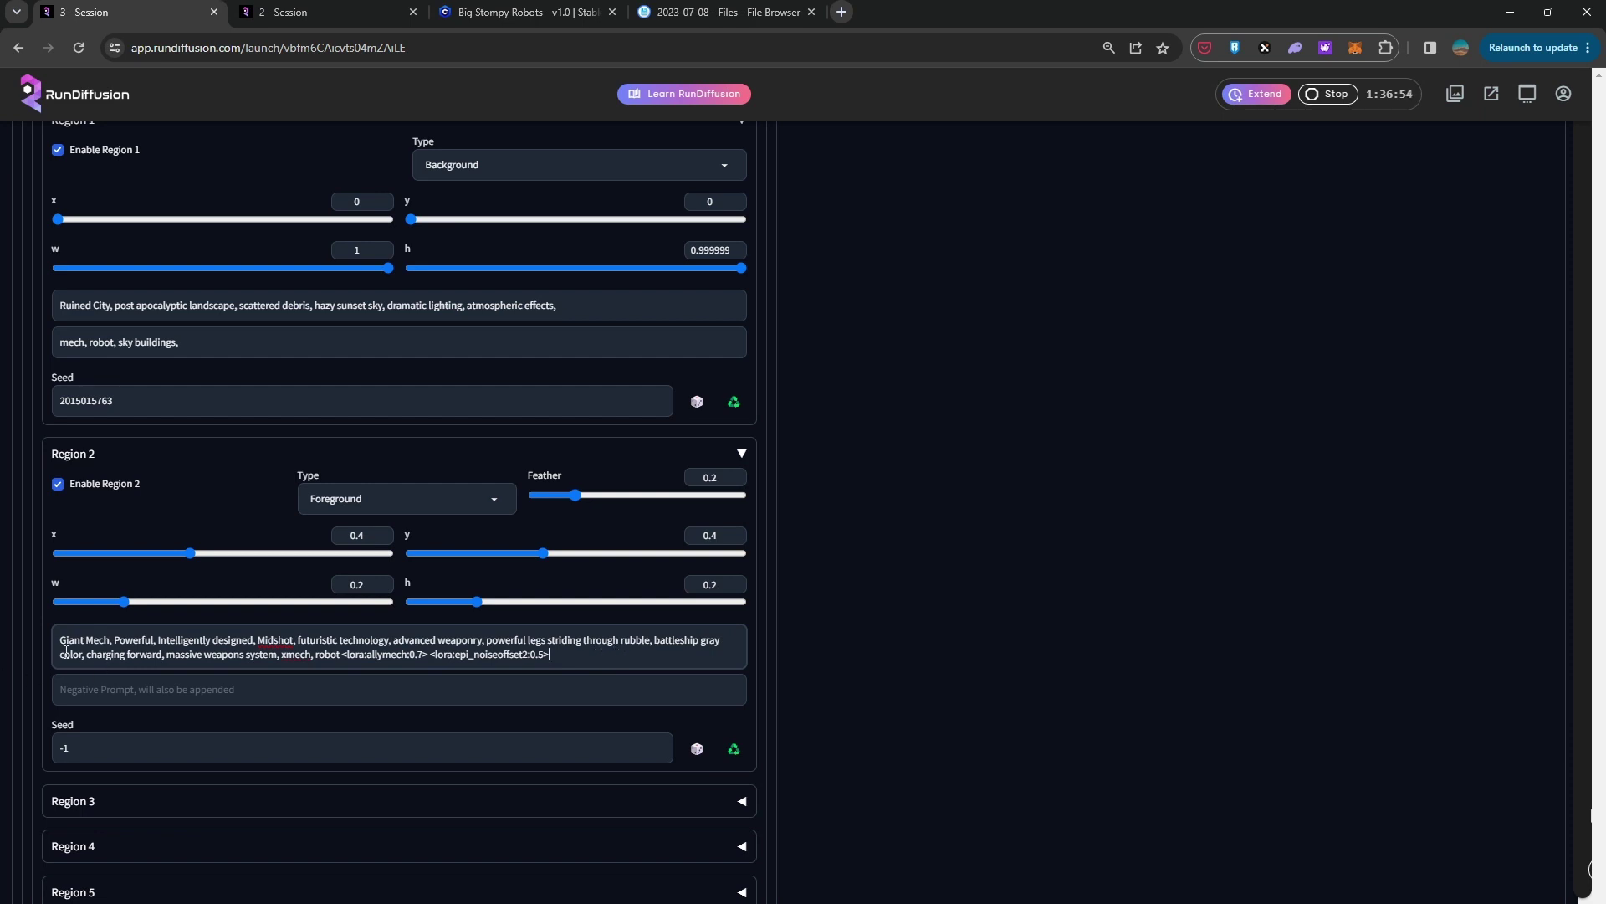
- Enter "buildings, city, ruins, cement, background," as Region 2's negative prompt
mouse_move(64, 640)
mouse_down()
mouse_move(681, 643)
mouse_move(690, 658)
mouse_move(234, 653)
mouse_move(68, 630)
mouse_up()
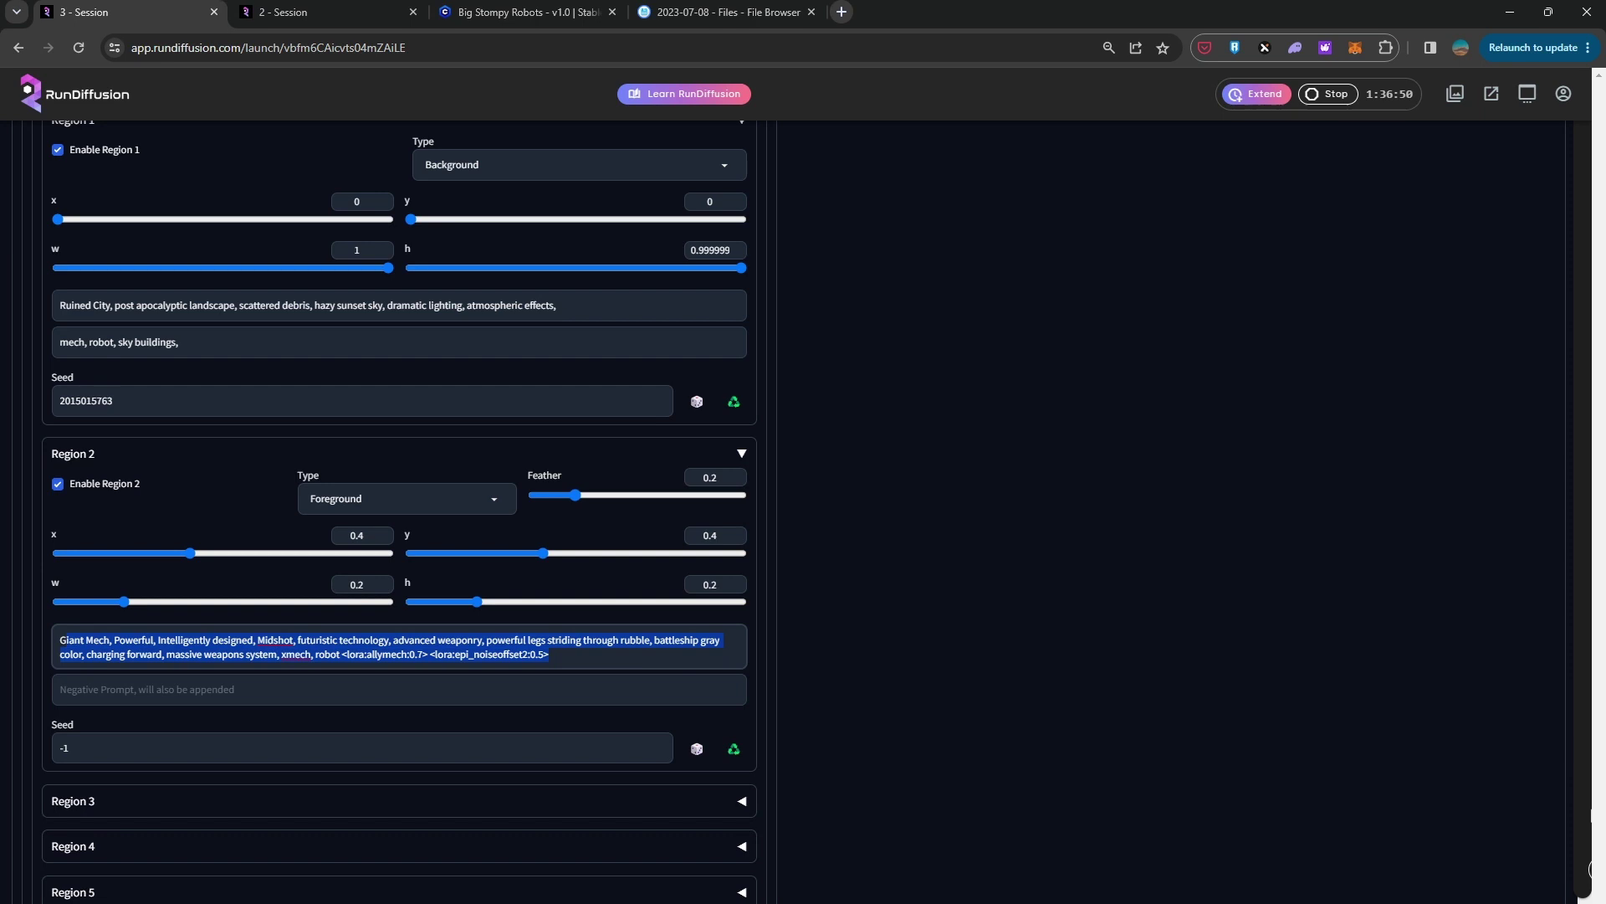
key(alt+Tab)
click(115, 688)
text(buildings, city, ruins, cement, background,)
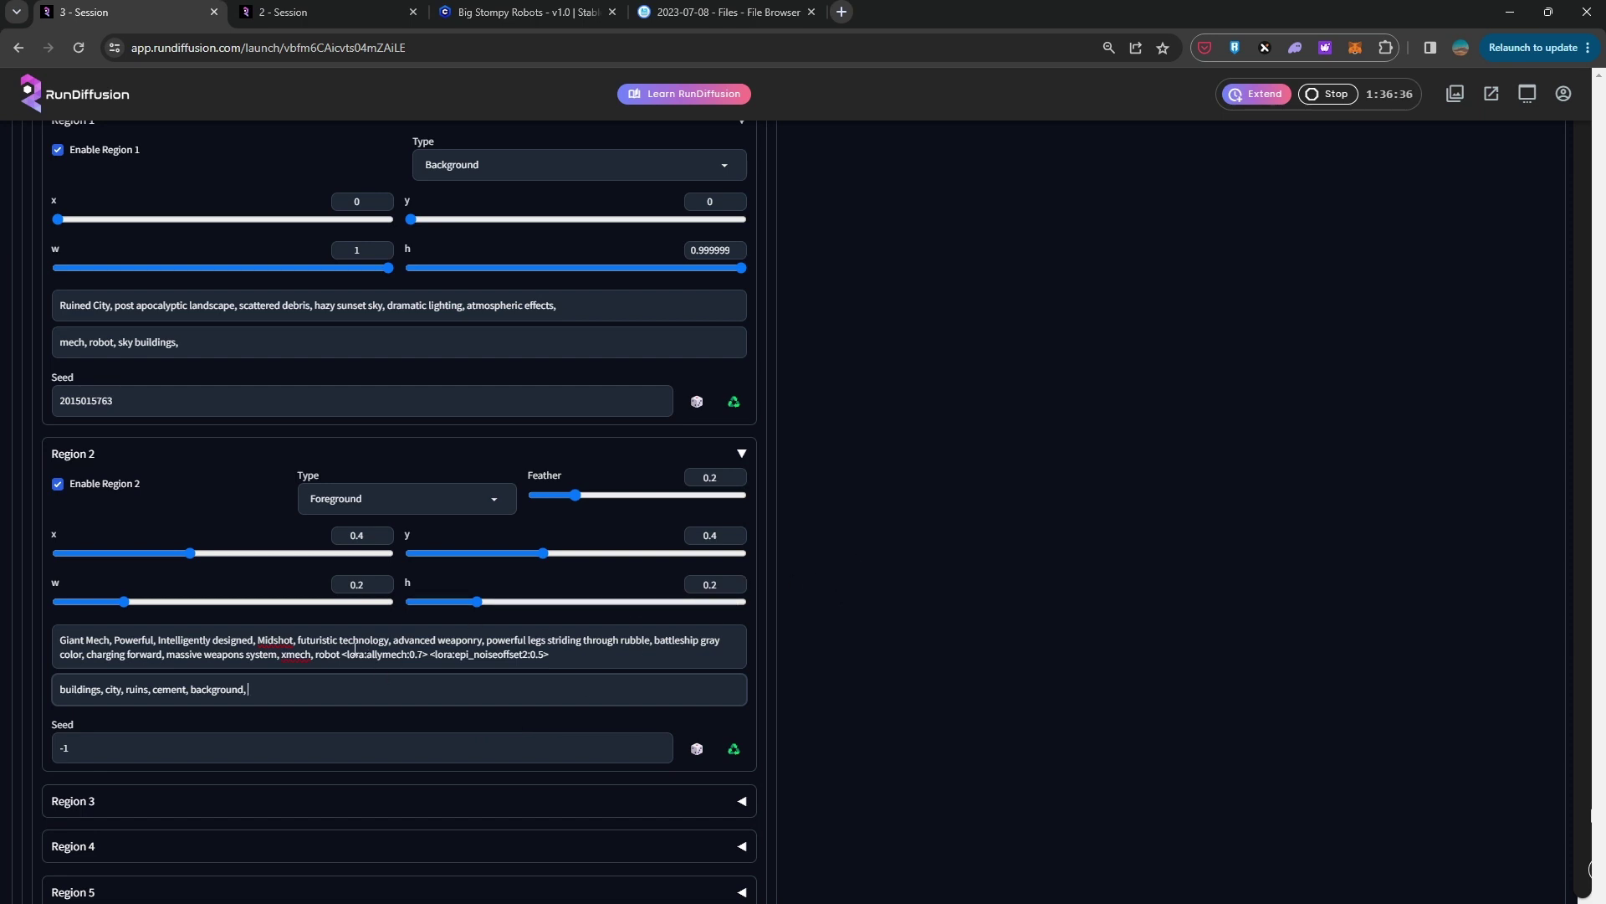
- Look up the Big Stompy Robots LoRA page on Civitai for the mech LoRA in Region 2's prompt, and return to the RunDiffusion session
drag(354, 648, 549, 653)
key(End)
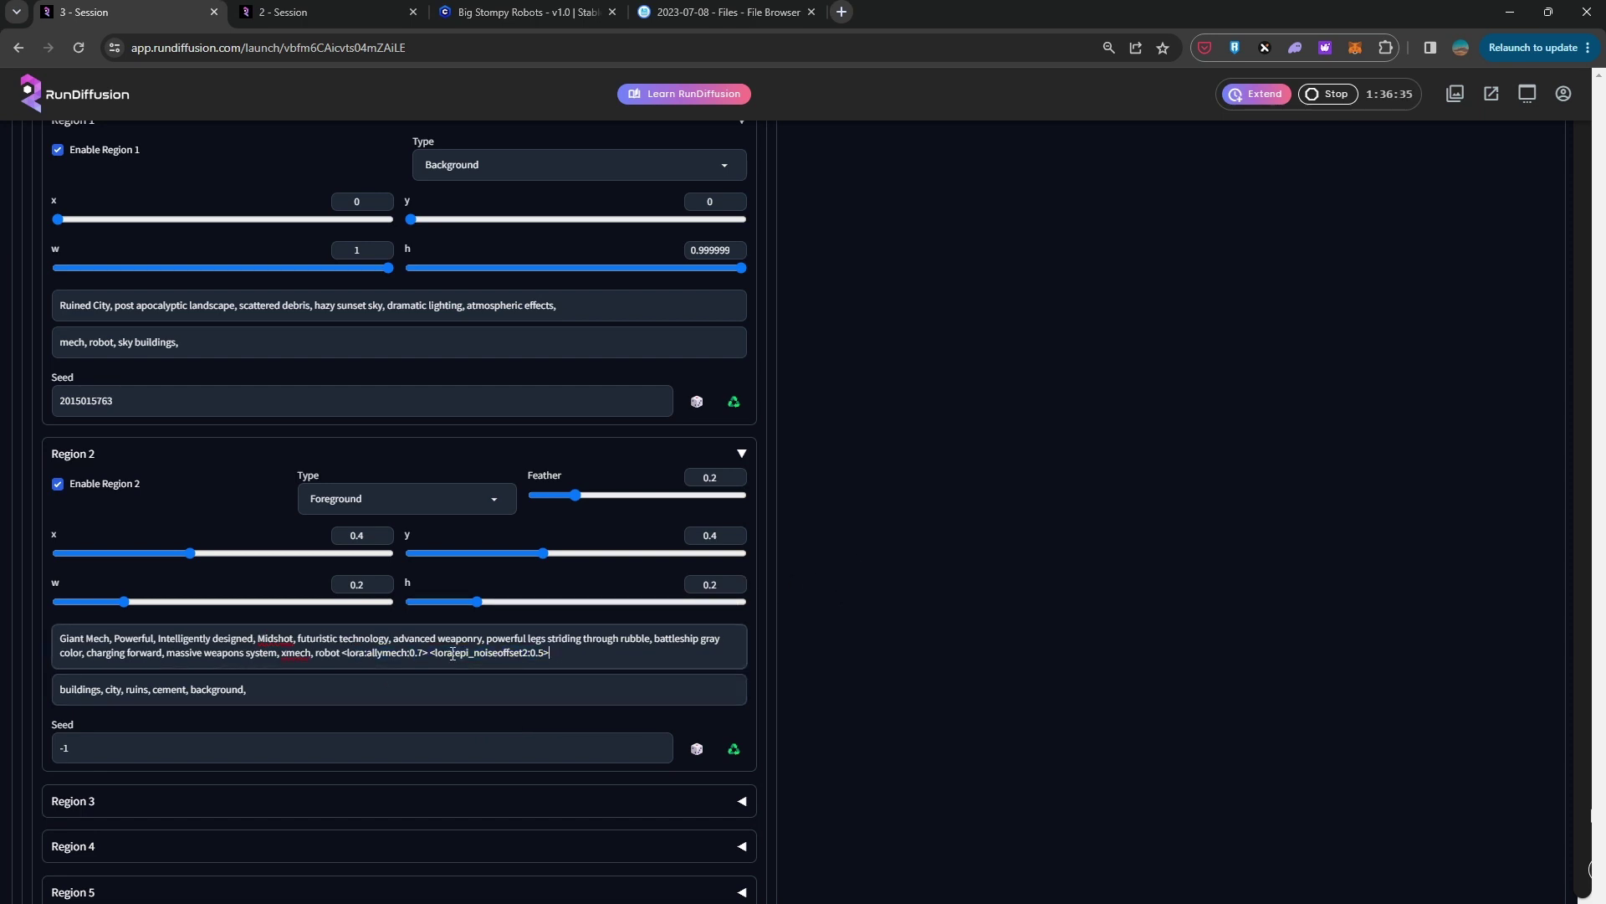
click(545, 12)
drag(251, 159, 910, 165)
click(917, 163)
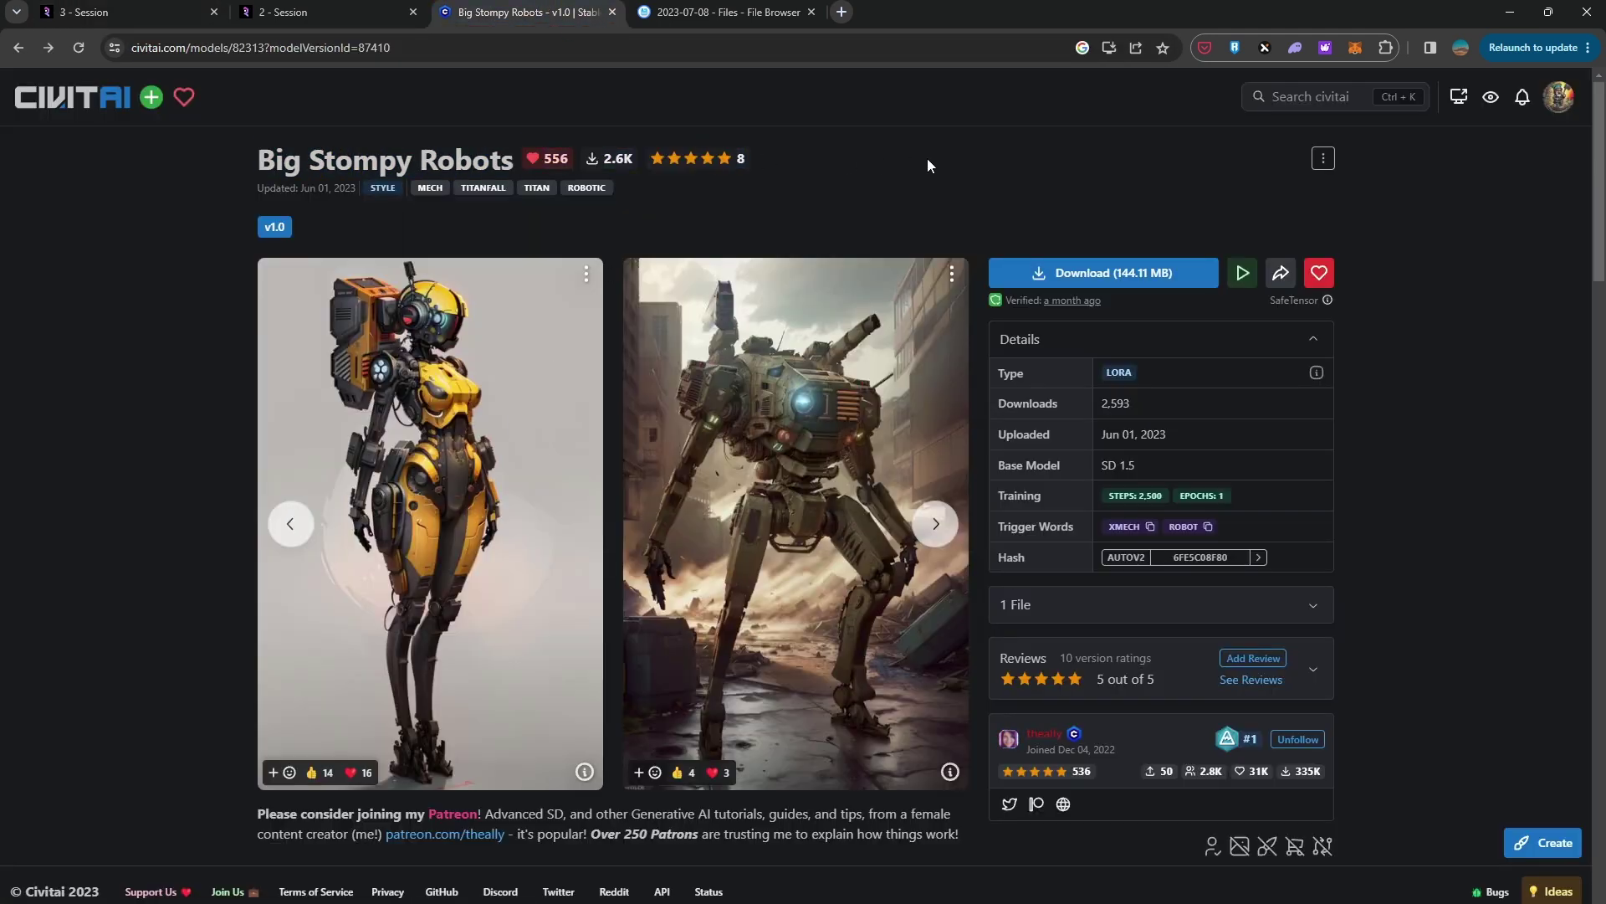
click(281, 12)
click(178, 12)
- Enlarge the Region 2 box on the reference canvas to about 0.53 wide and 0.65 high, covering the middle and lower area
scroll(359, 512, down, 2)
scroll(360, 512, down, 1)
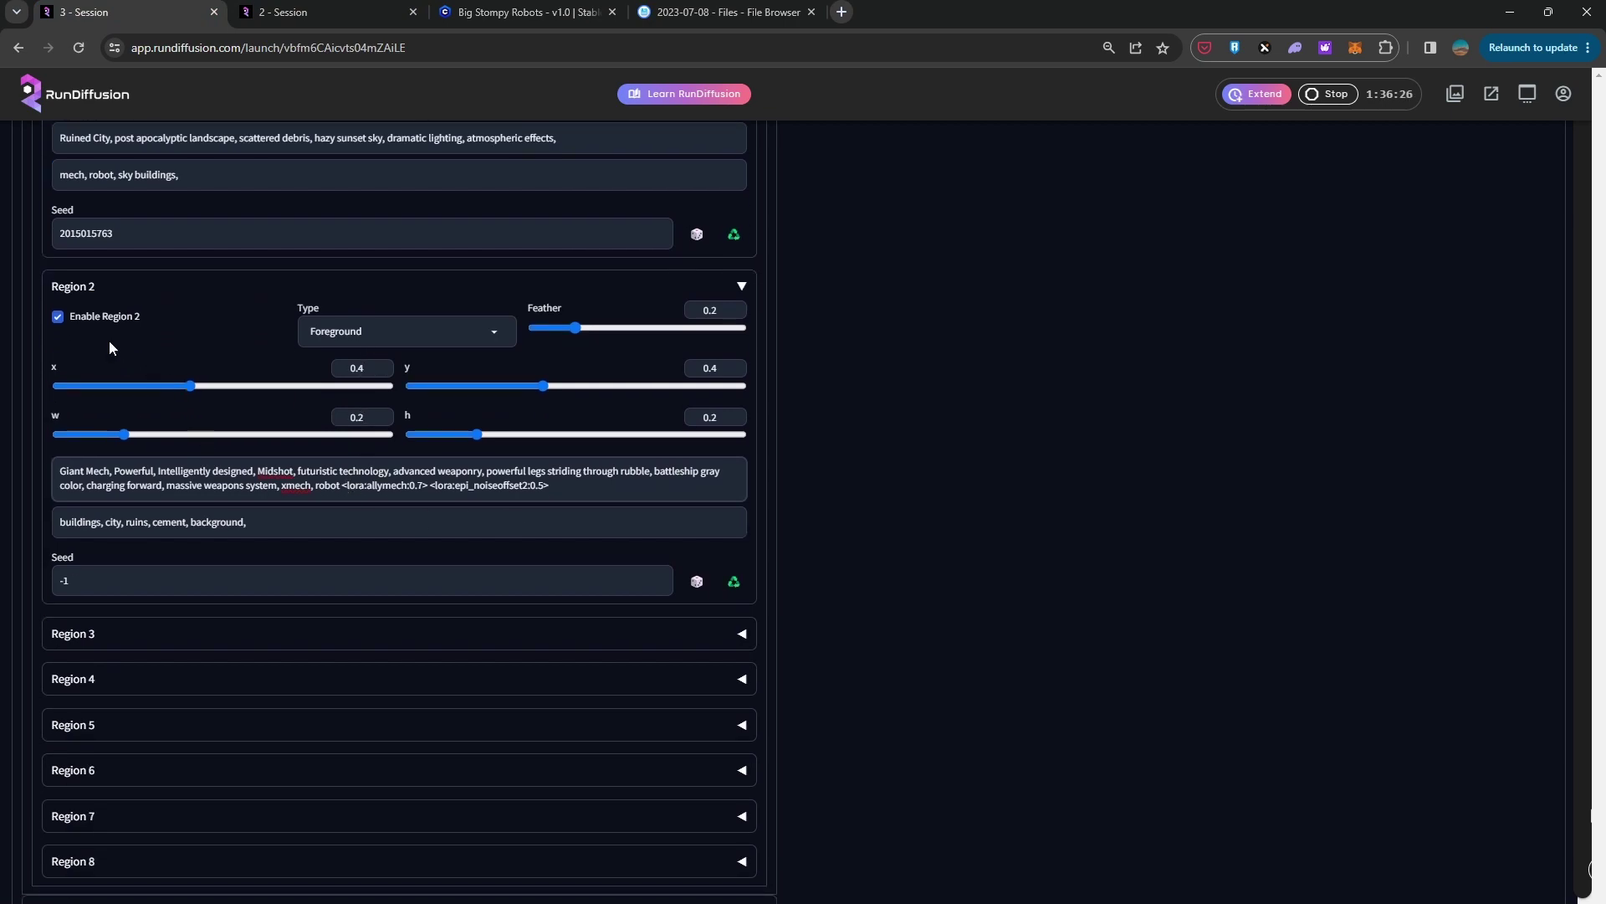
scroll(457, 383, up, 8)
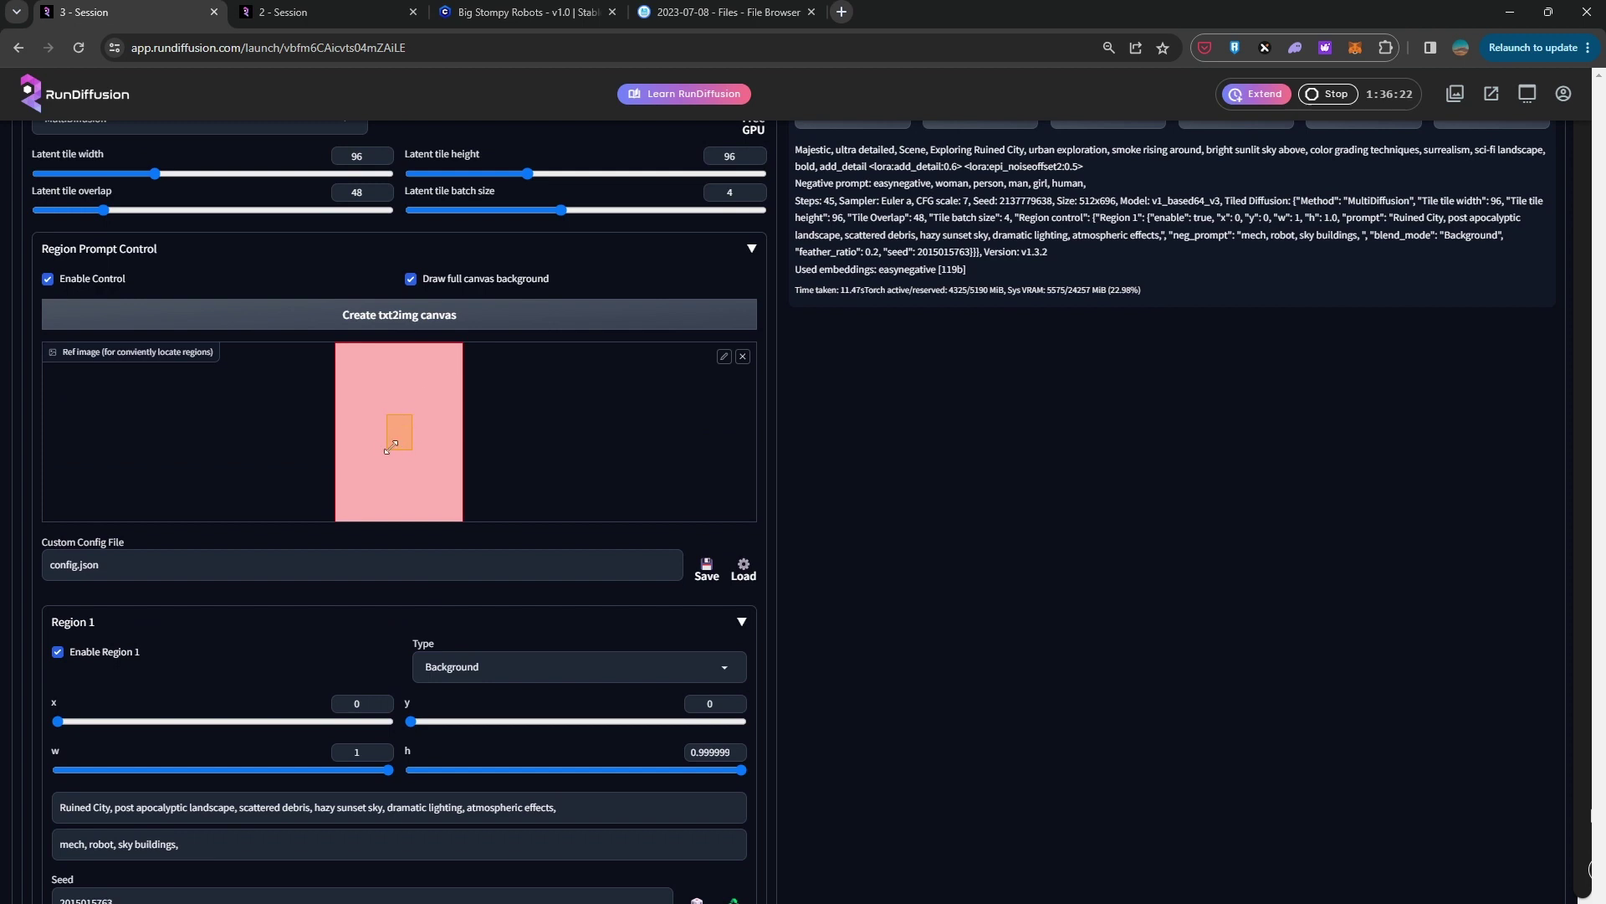
mouse_move(387, 450)
mouse_down()
mouse_move(347, 507)
mouse_move(381, 478)
mouse_up()
drag(409, 412, 405, 385)
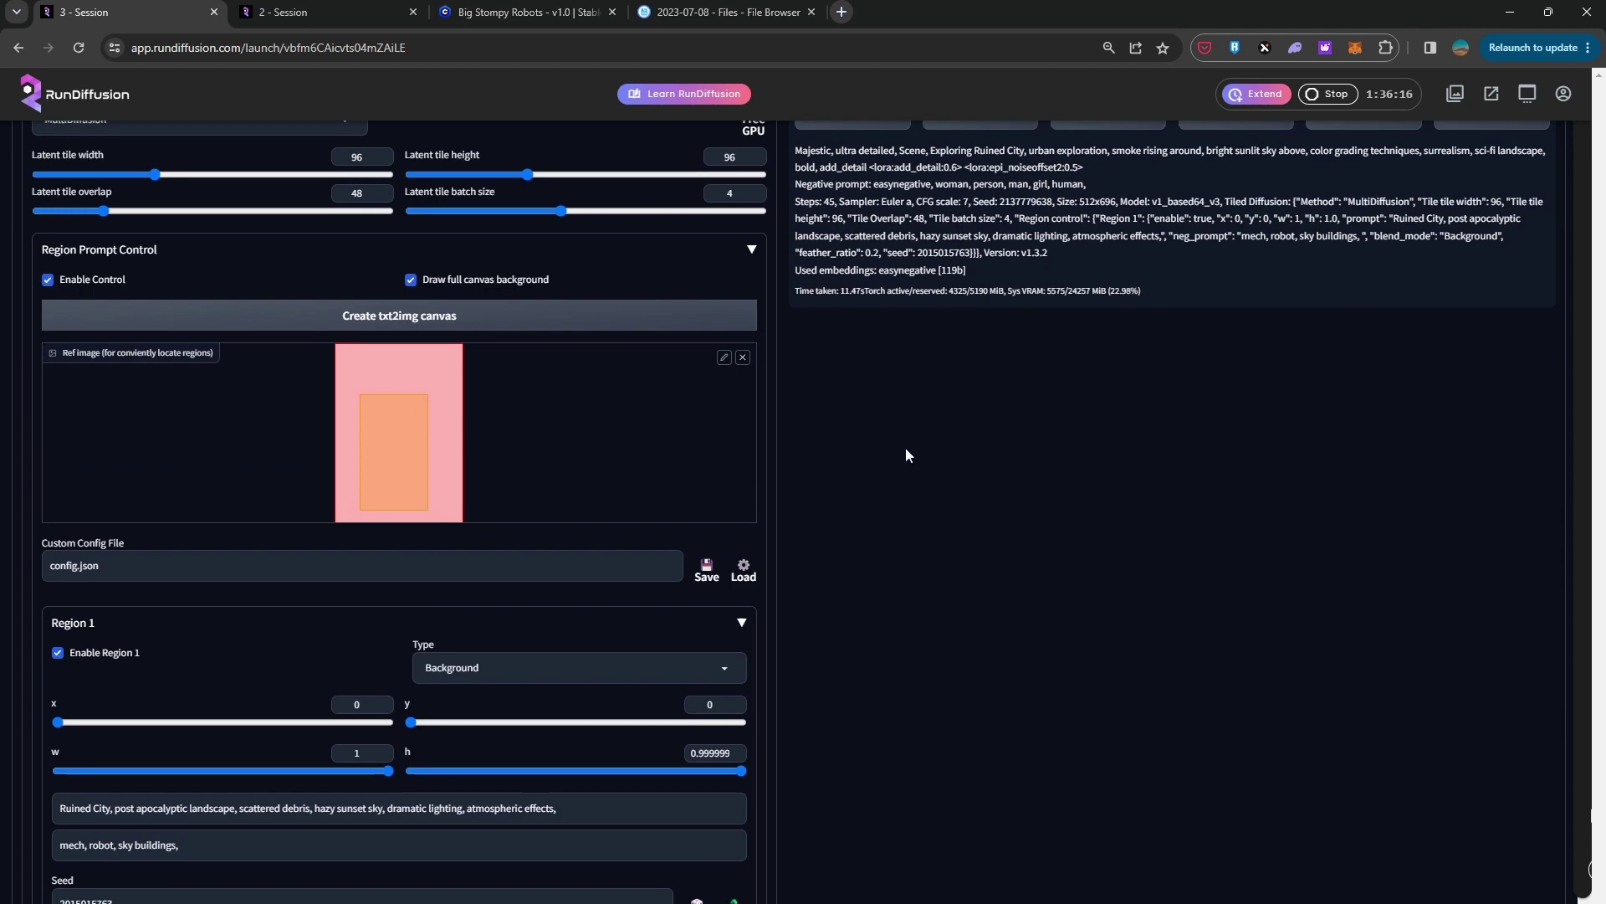
- Compare the Region 2 box with the generated image and shift it slightly right to about x 0.22, y 0.28
scroll(905, 448, up, 6)
scroll(902, 461, up, 2)
scroll(881, 474, down, 3)
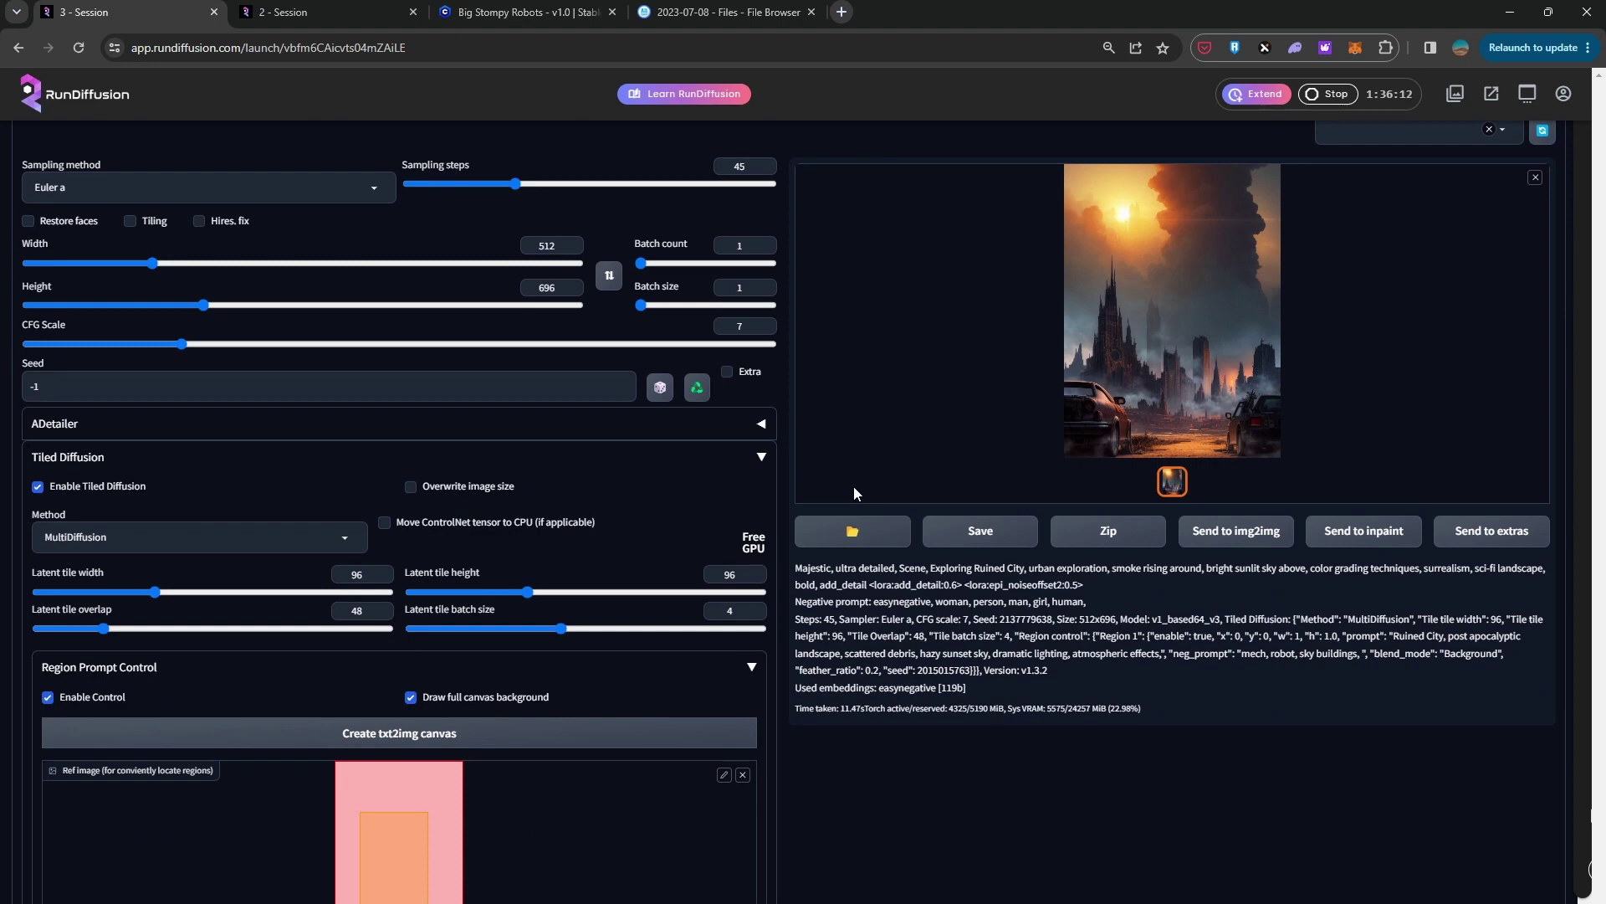
scroll(854, 493, down, 4)
drag(408, 529, 412, 529)
scroll(959, 504, down, 5)
scroll(957, 507, down, 6)
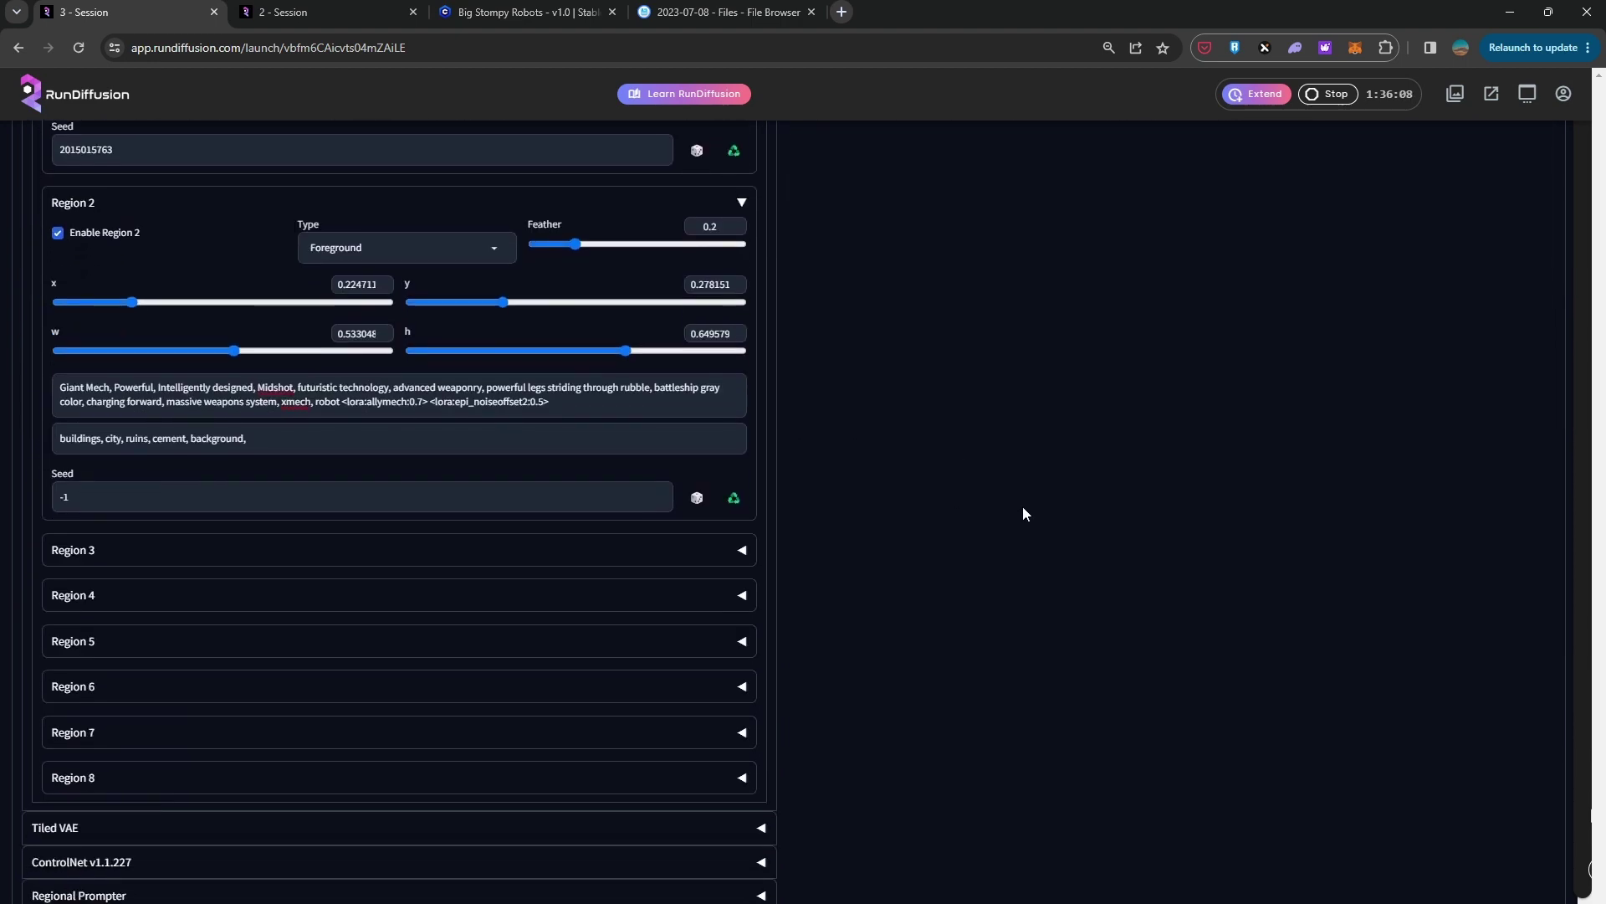
scroll(968, 489, up, 2)
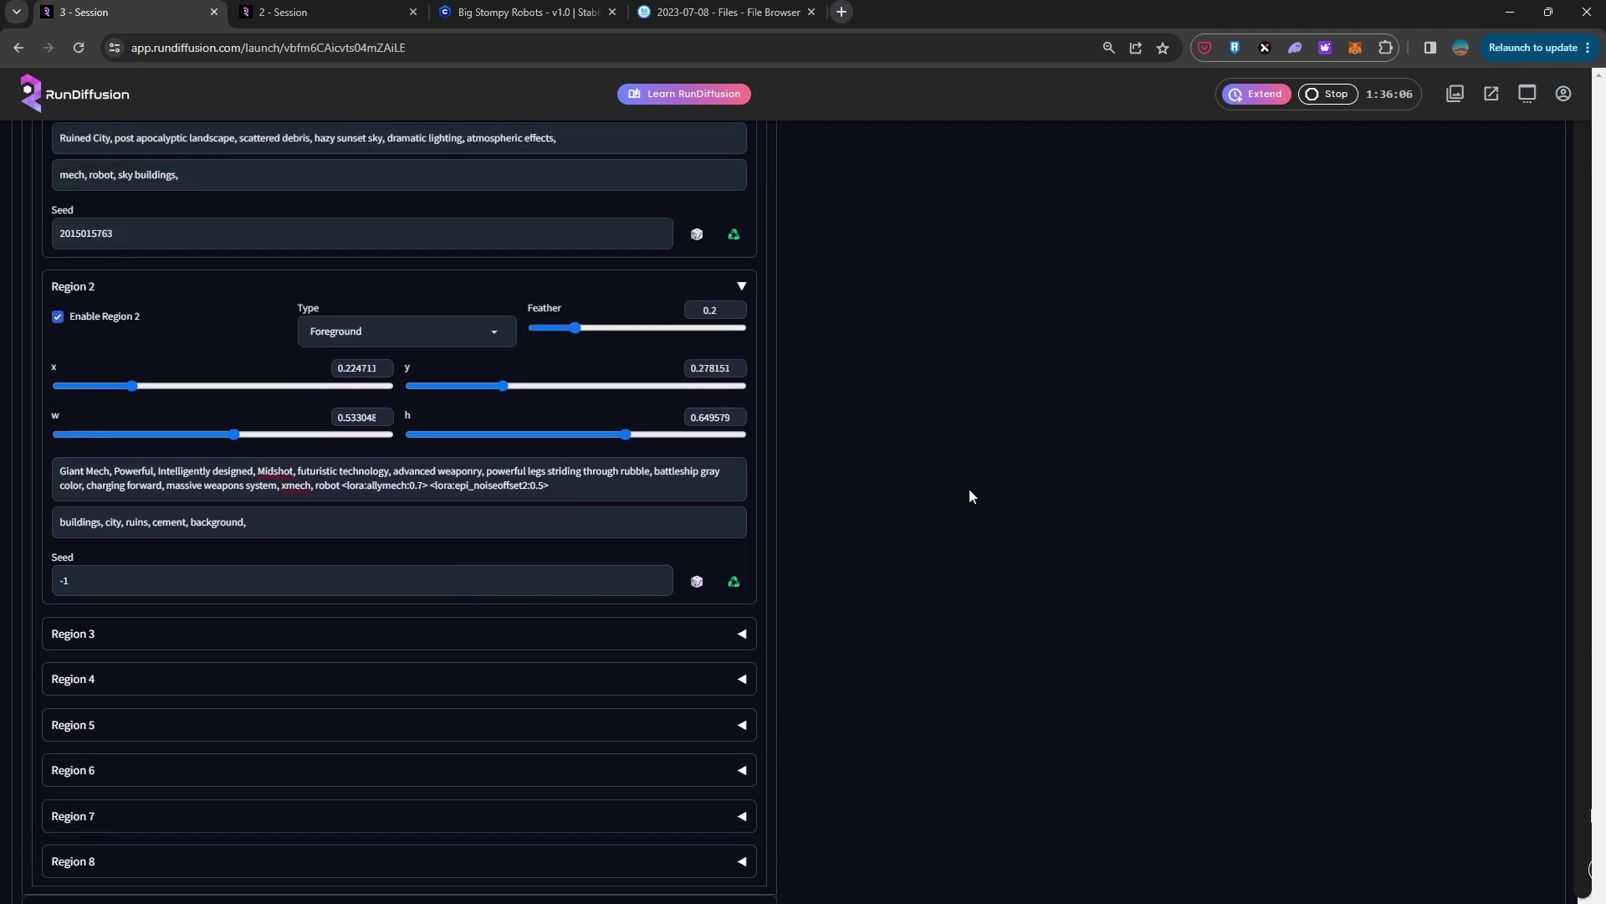
scroll(588, 549, up, 2)
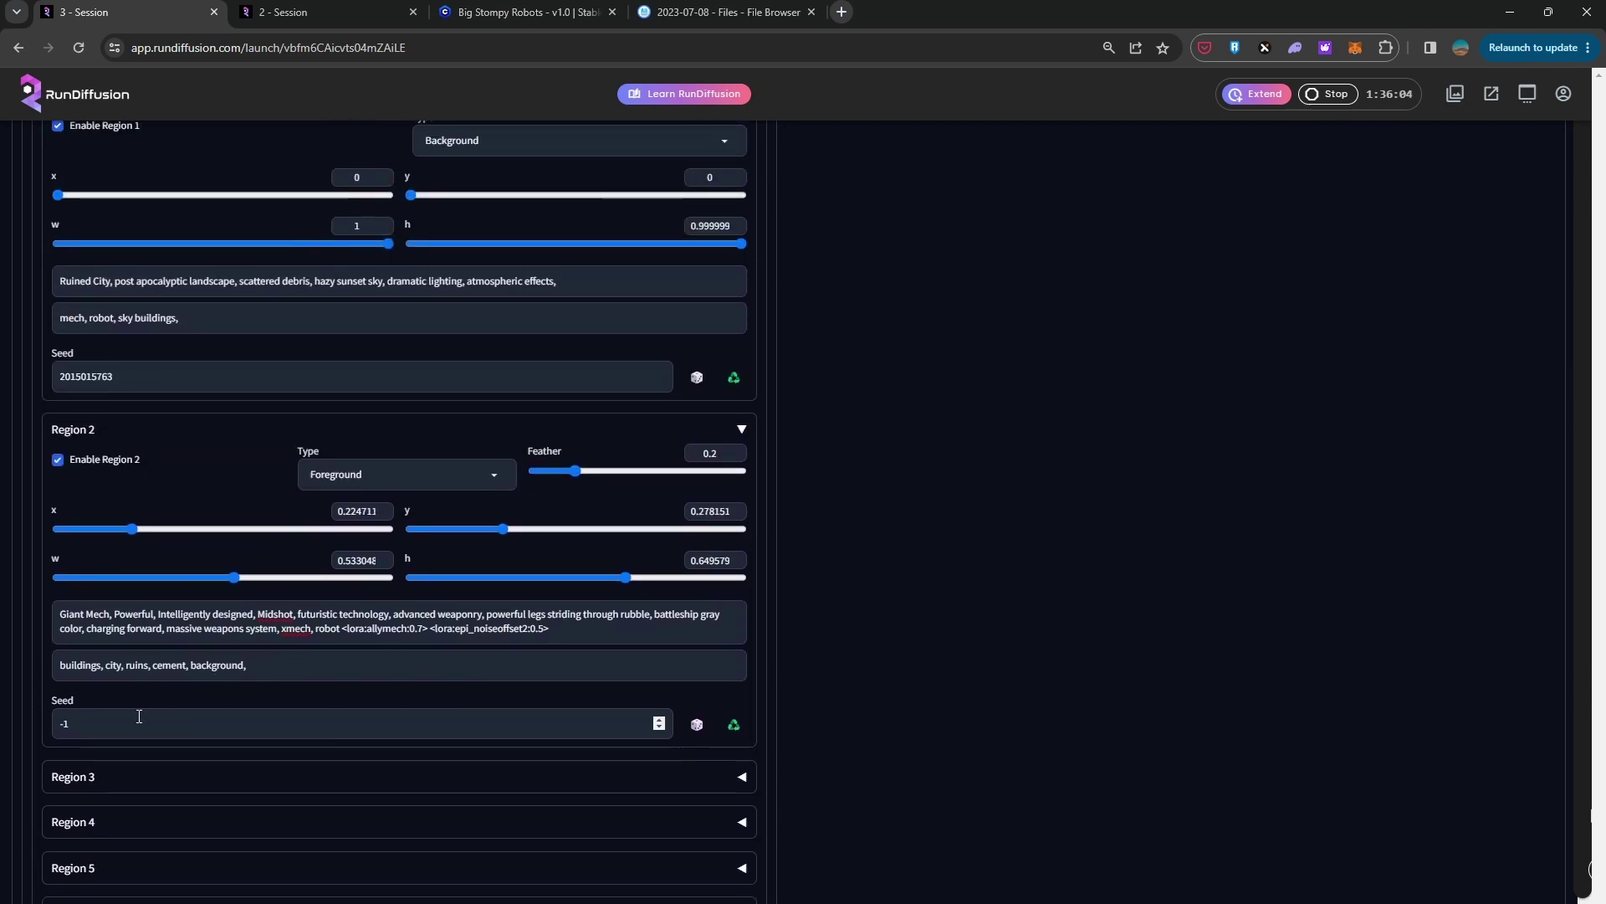
- Set the batch count to 4 and generate the images with both regions enabled
scroll(900, 563, up, 14)
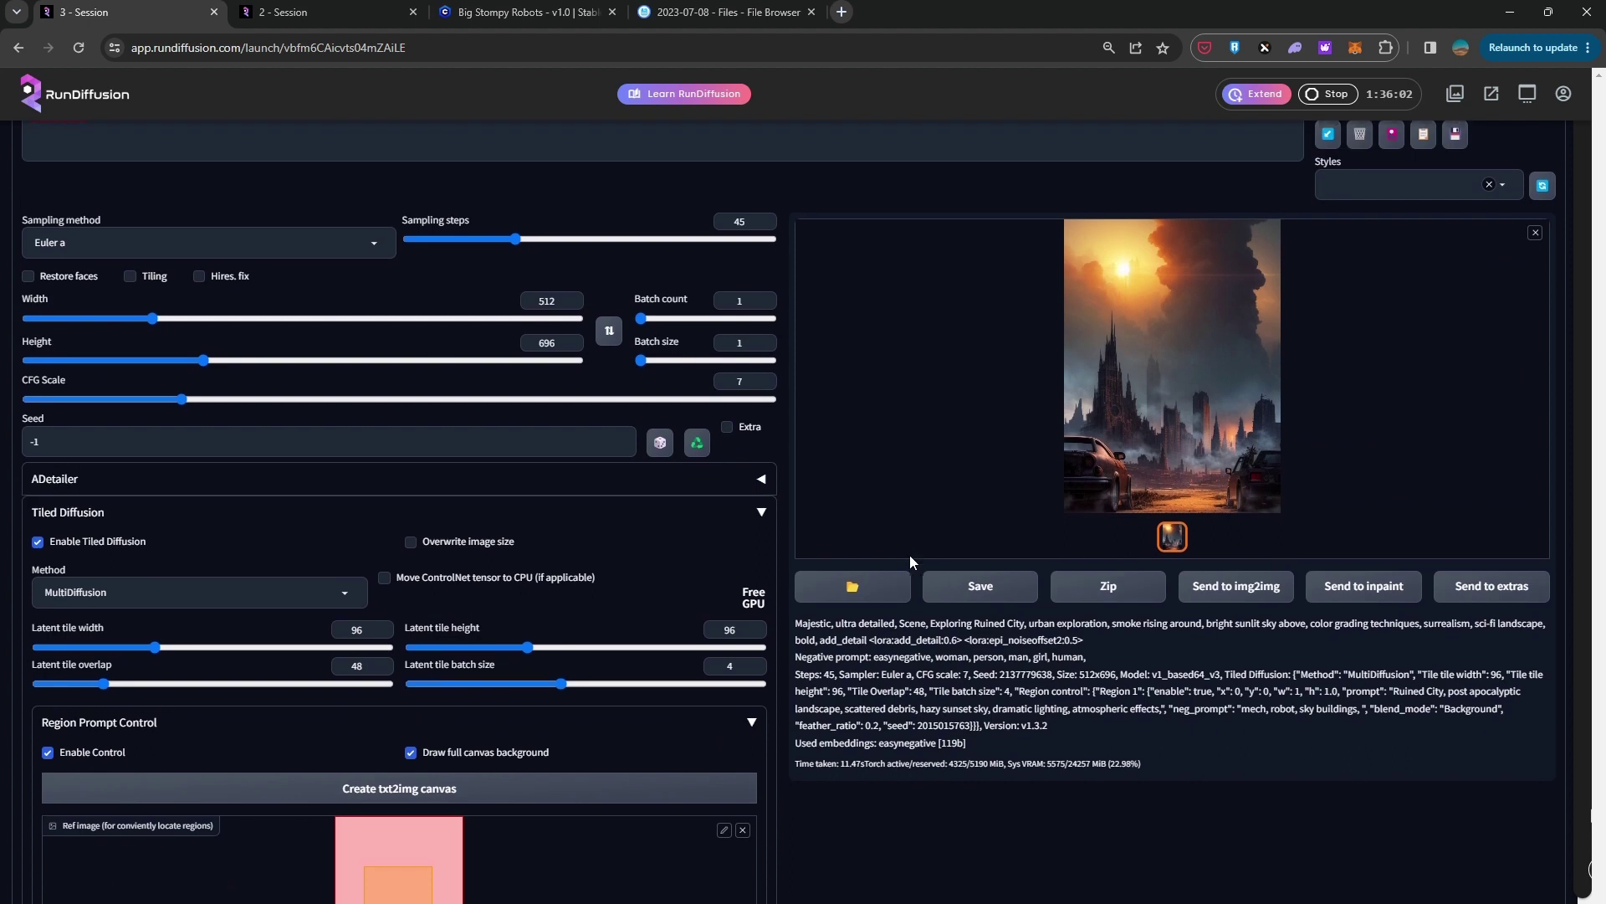
scroll(910, 554, up, 2)
drag(641, 490, 644, 494)
click(1402, 224)
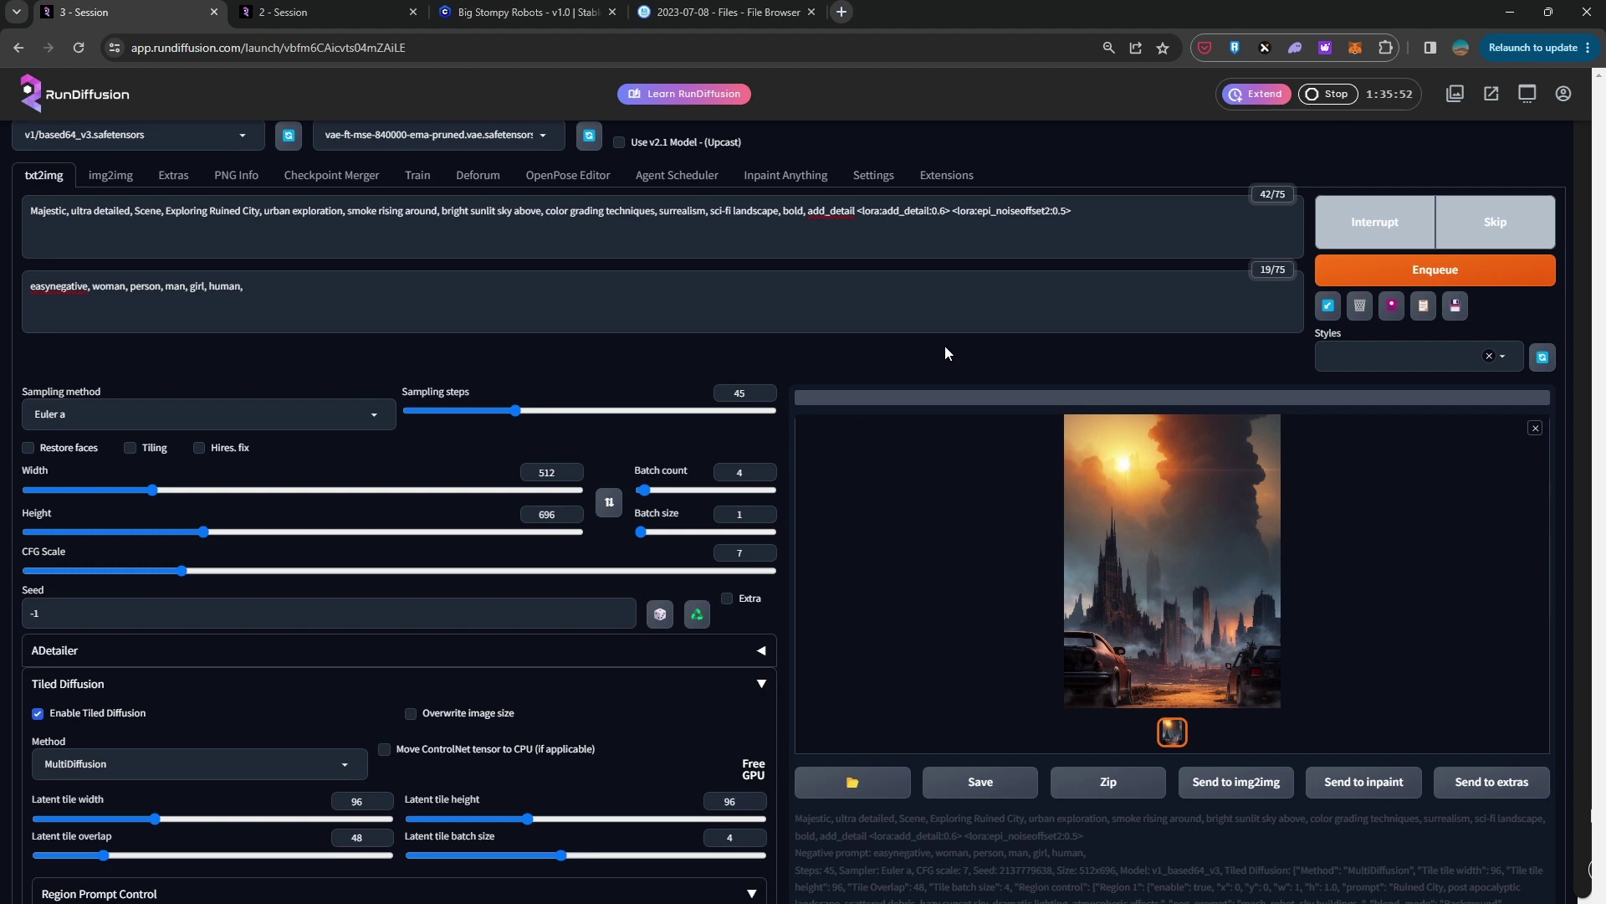
- Switch to the File Browser, refresh the 2023-07-08 folder and open the newest image, 00102-25728063.png
click(686, 11)
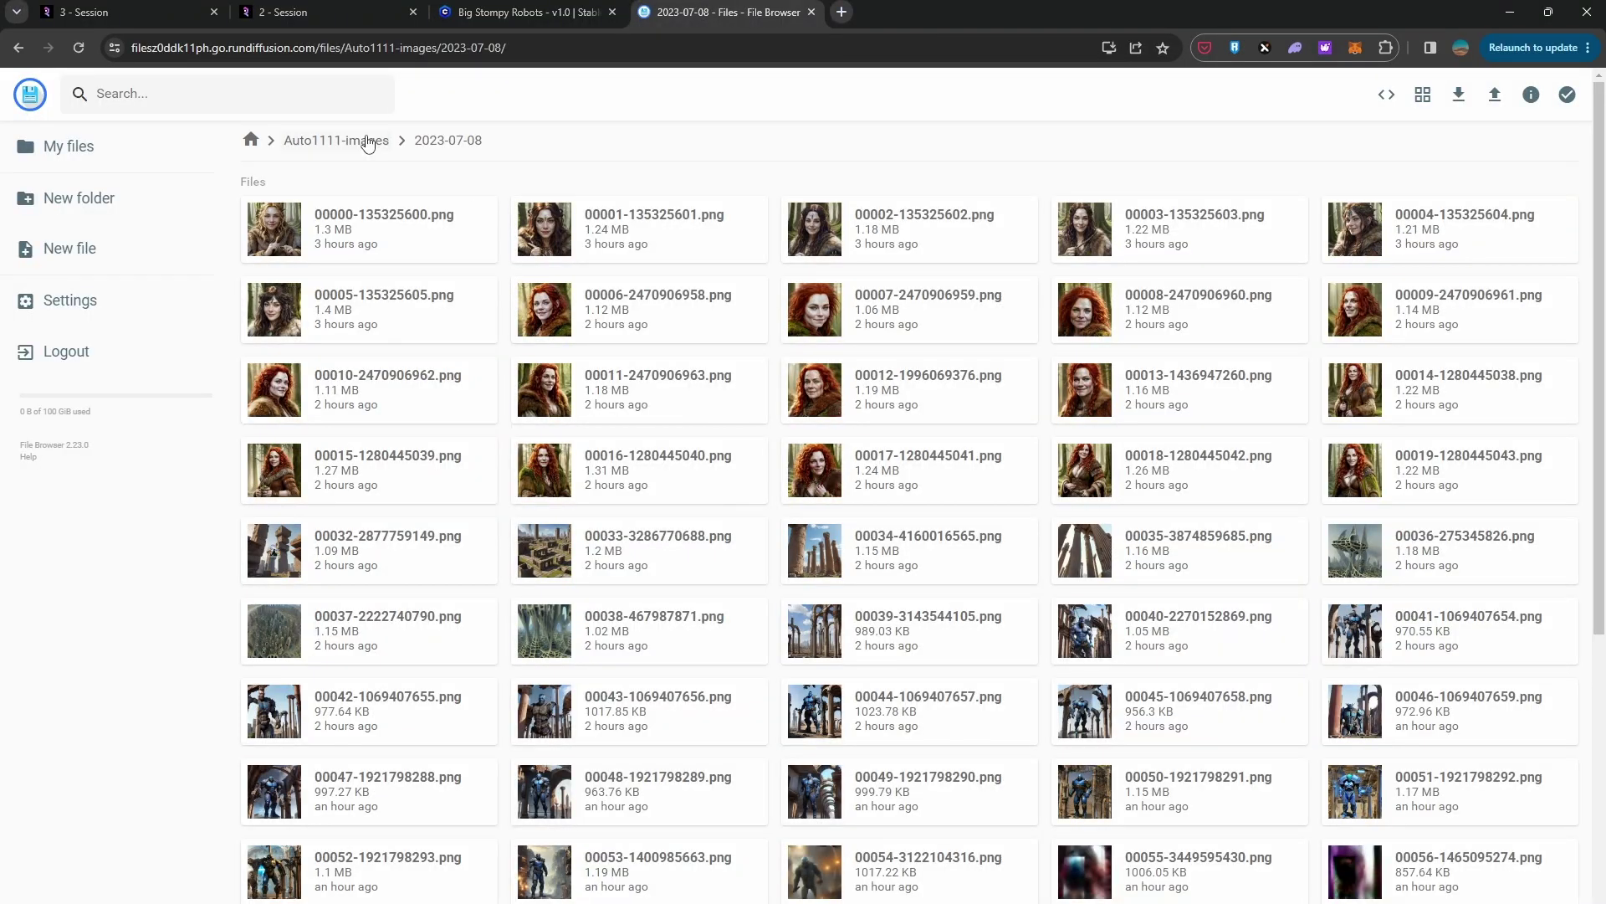
click(79, 48)
scroll(533, 410, down, 8)
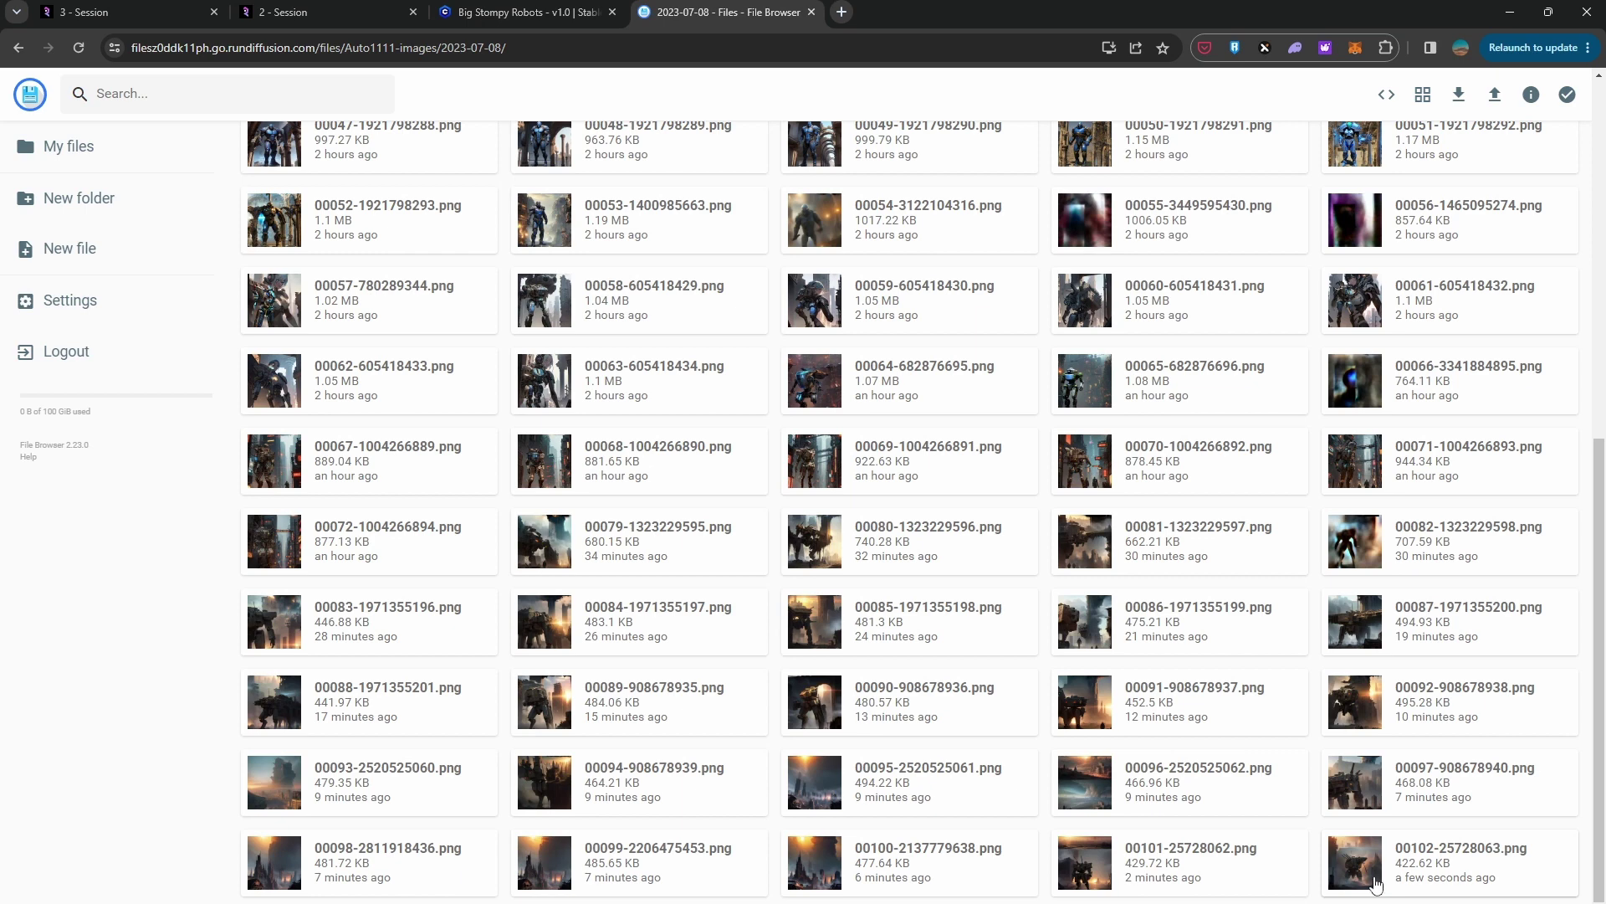
double_click(1369, 877)
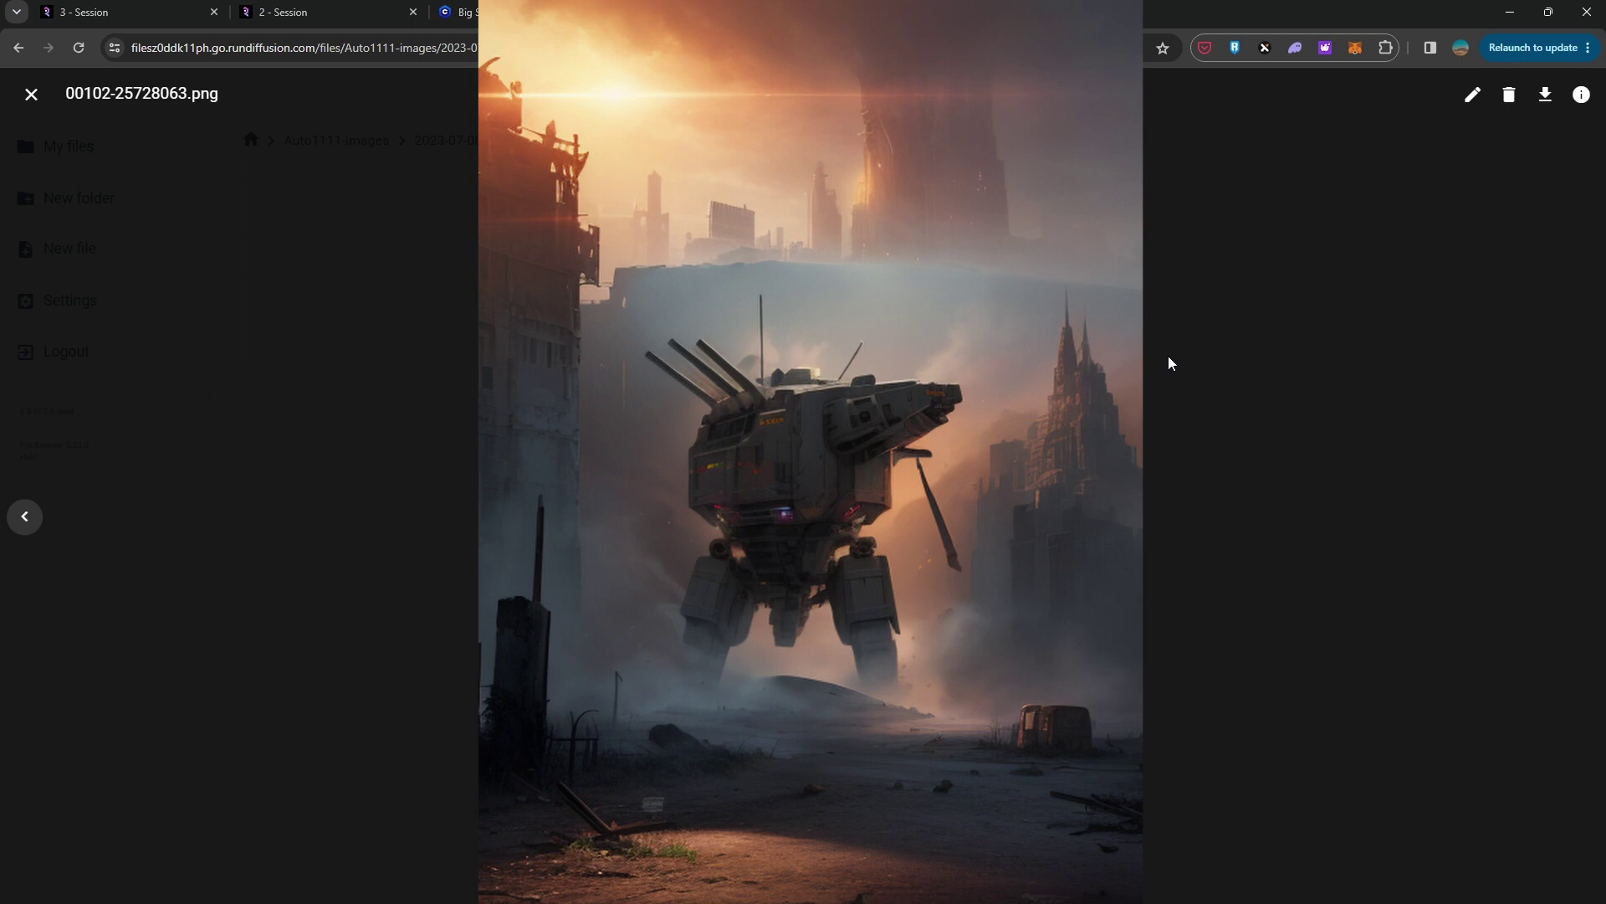
- Compare the mech images 00101 and 00102 with the background-only image 00100, checking how the scene and Region 2 placement differ
key(Left)
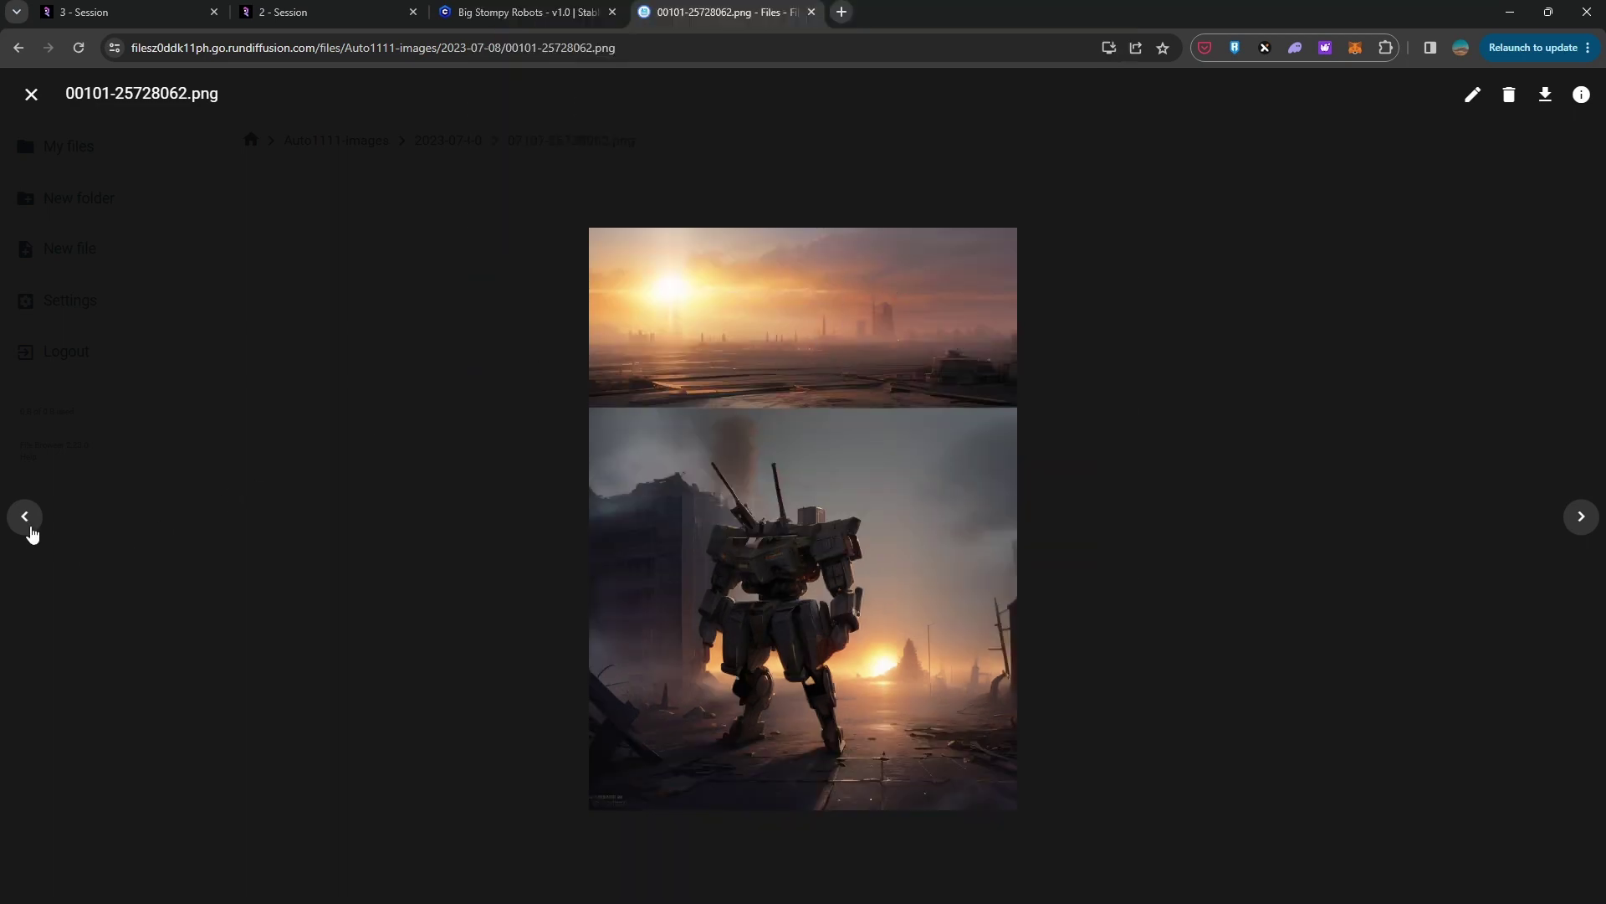
click(30, 530)
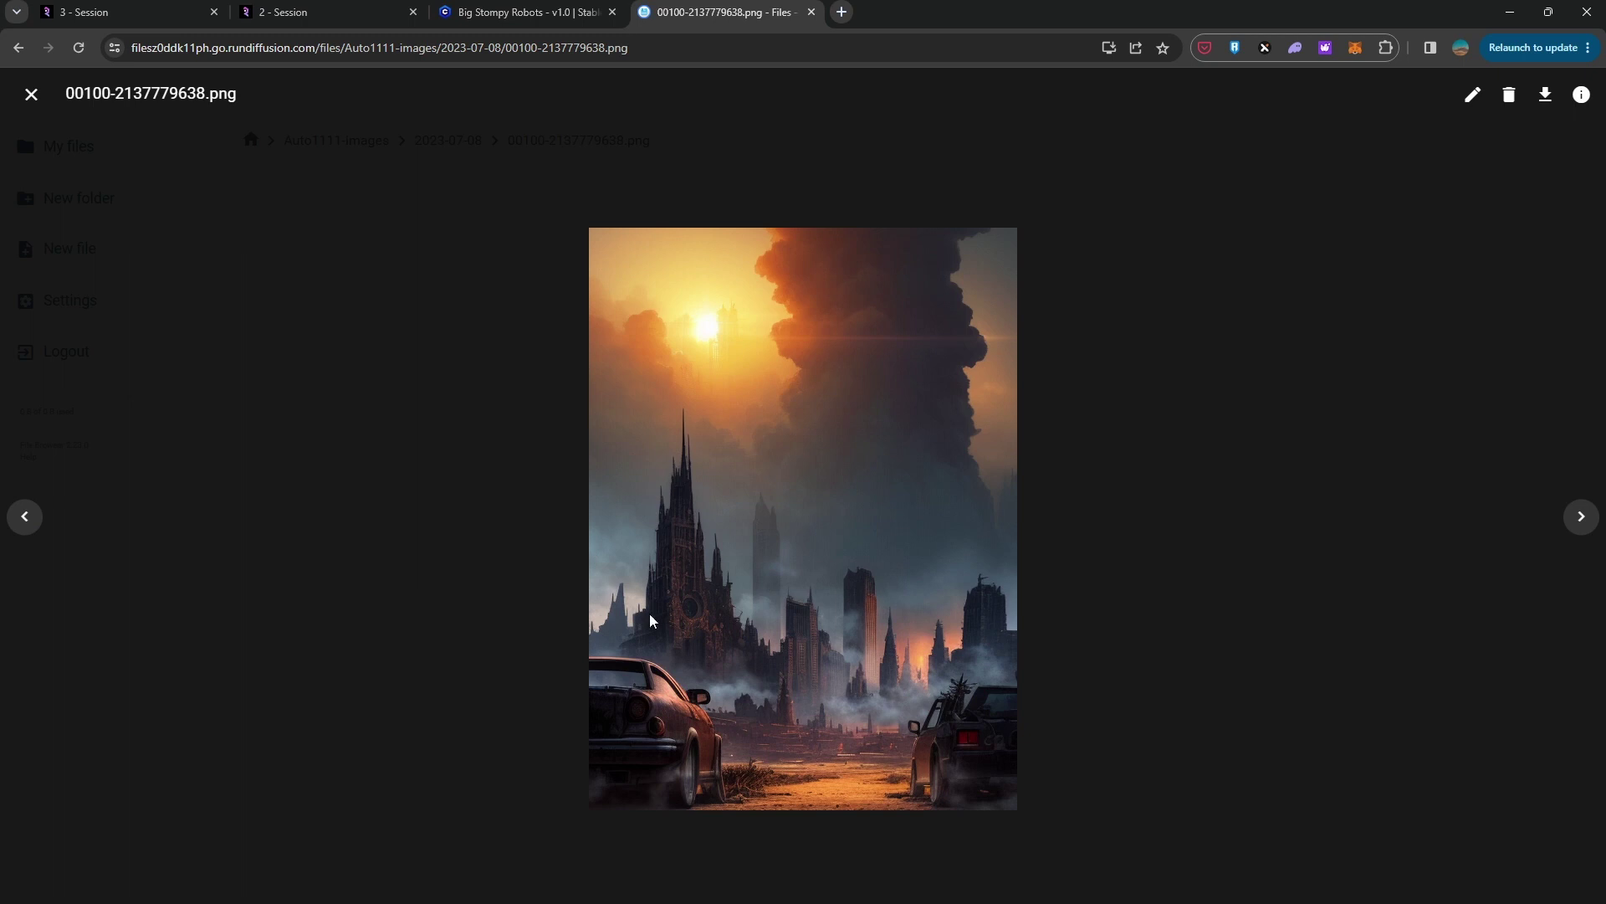
click(1580, 516)
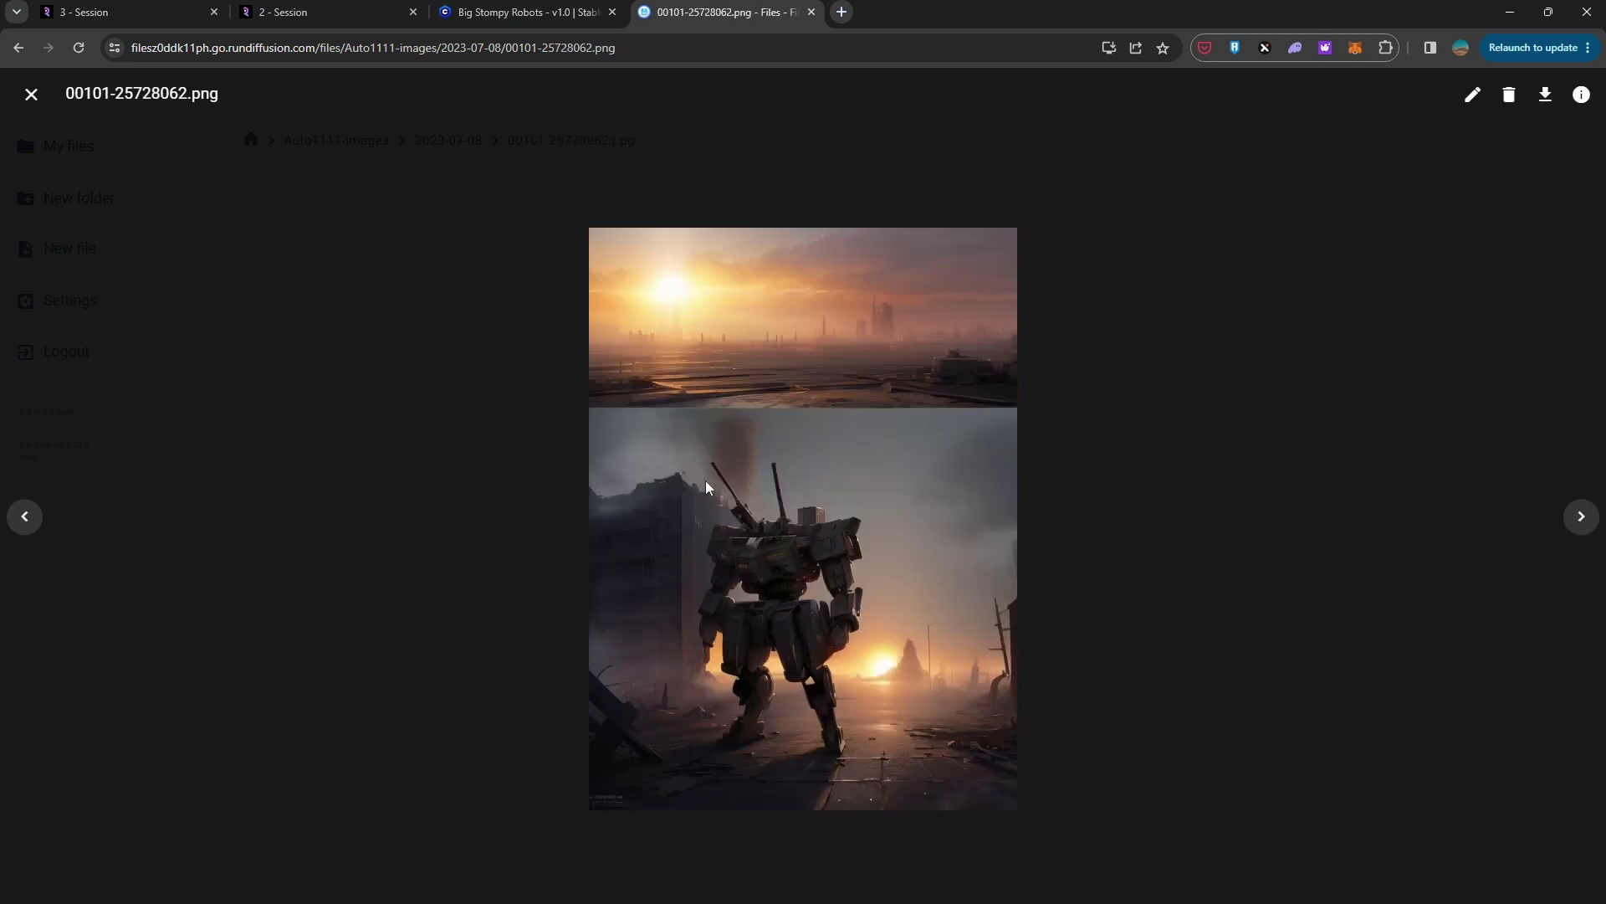
click(38, 519)
click(1581, 516)
click(1582, 530)
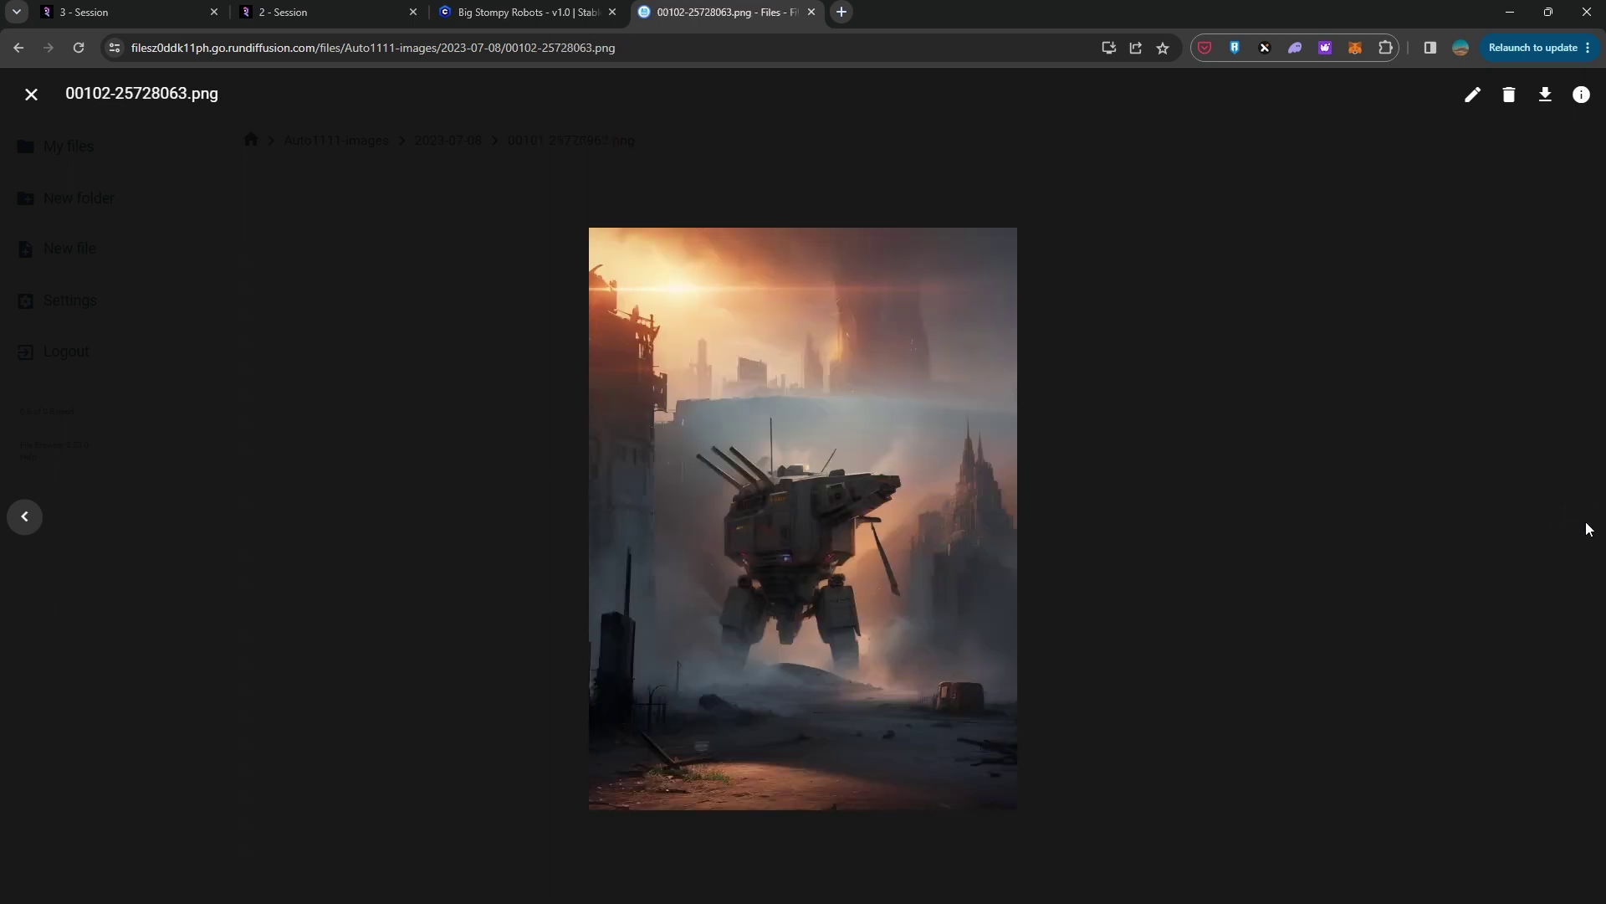
click(33, 523)
click(30, 525)
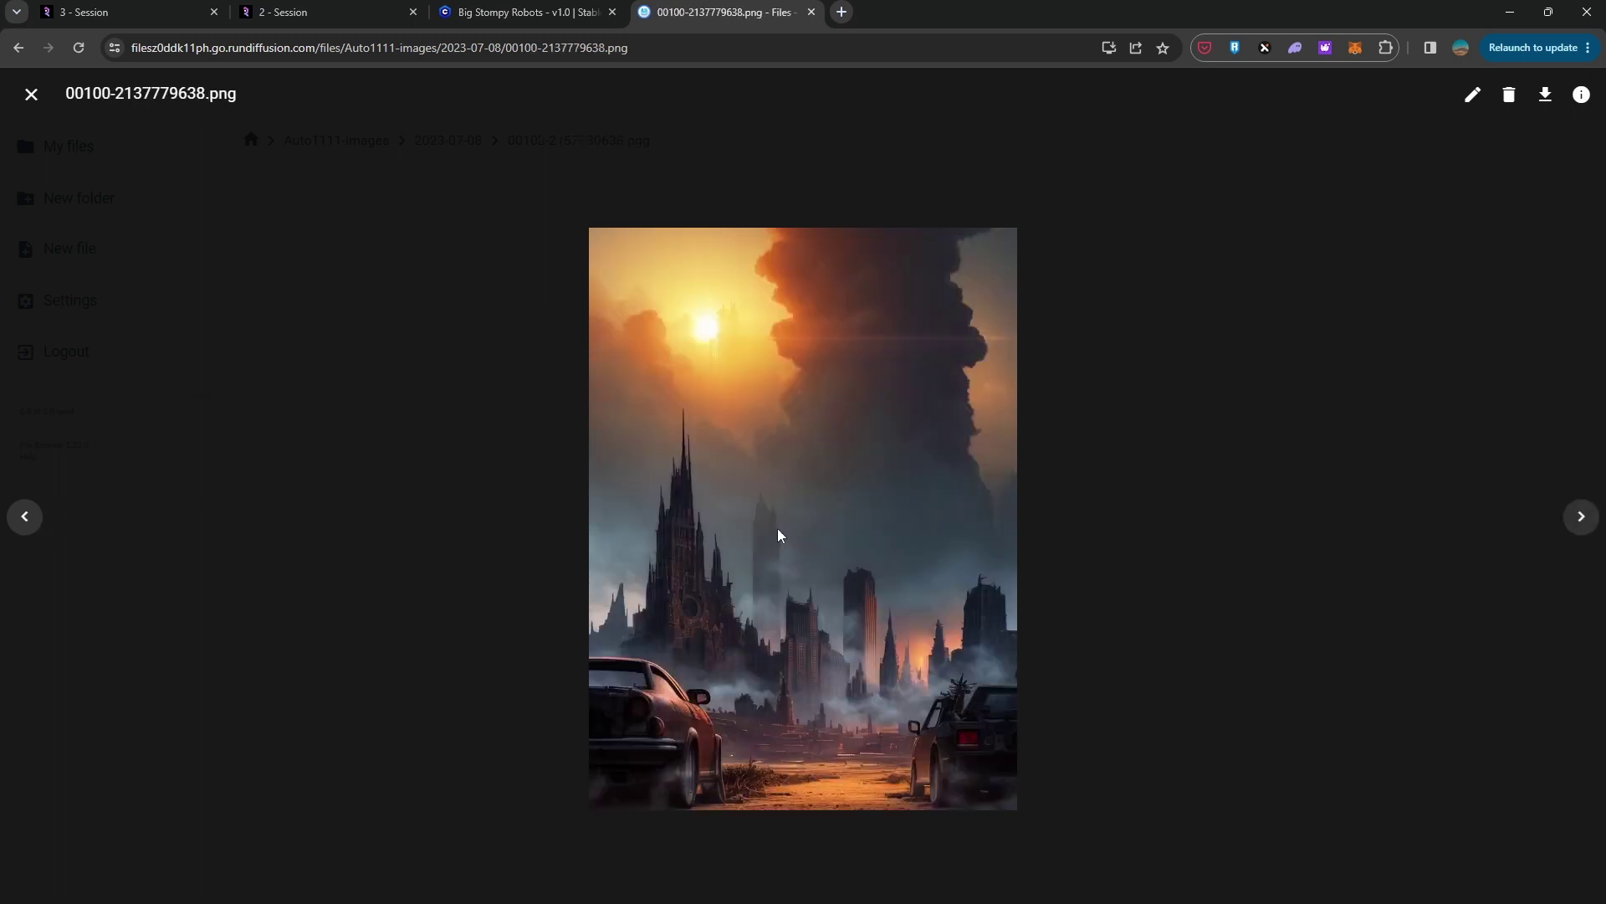
click(1582, 518)
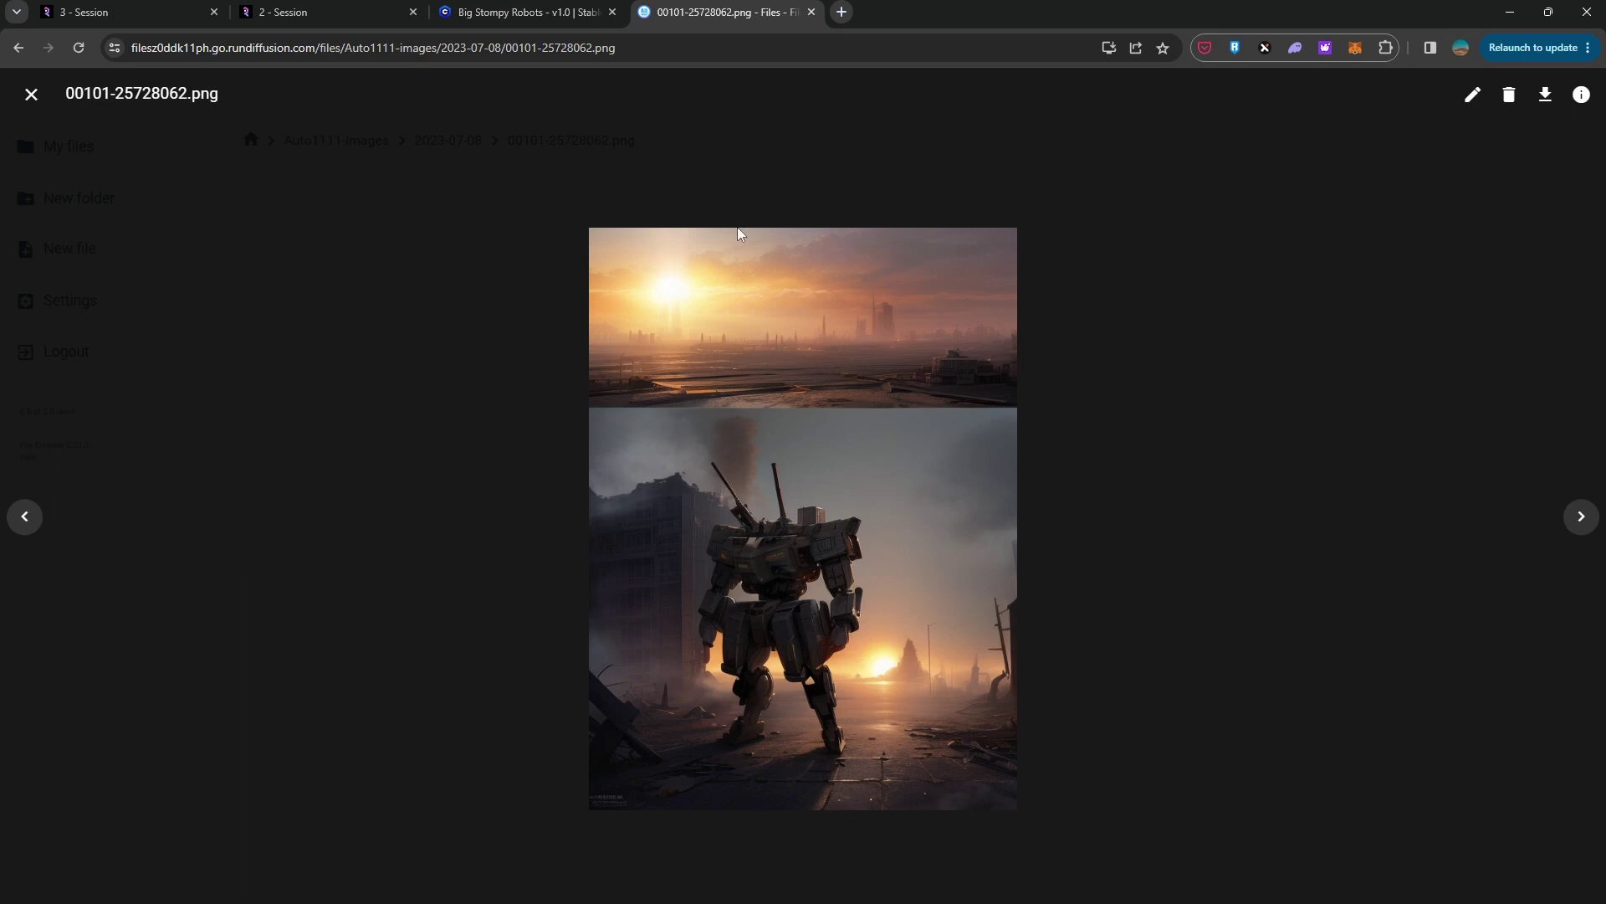
- Close the image preview and return to the RunDiffusion session to check on the running batch
click(31, 94)
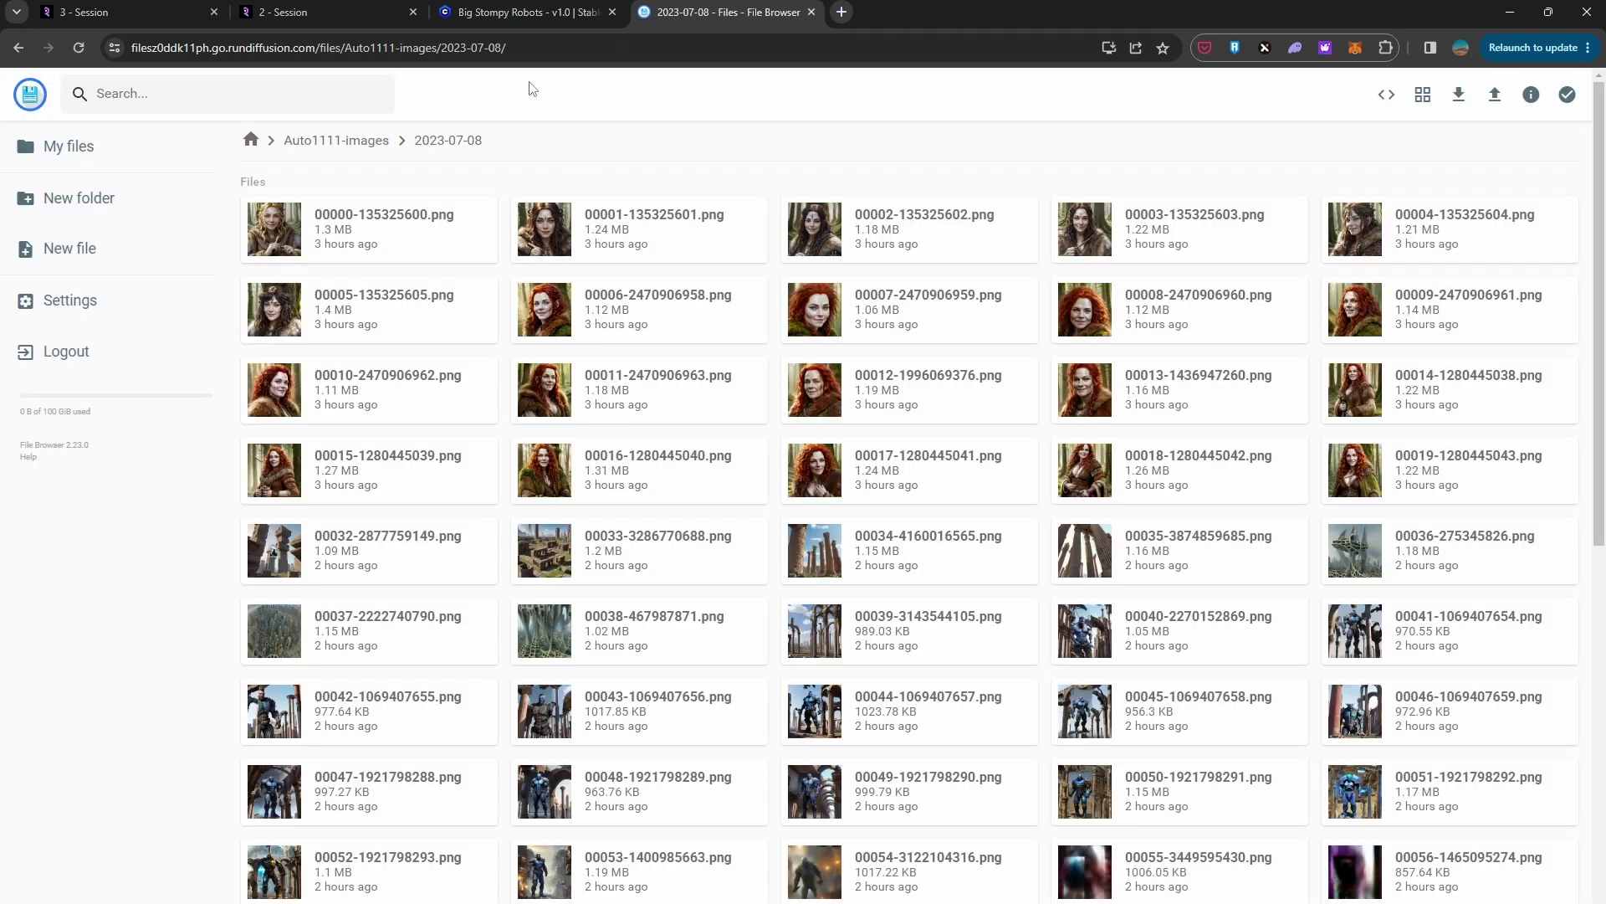
click(356, 10)
click(92, 12)
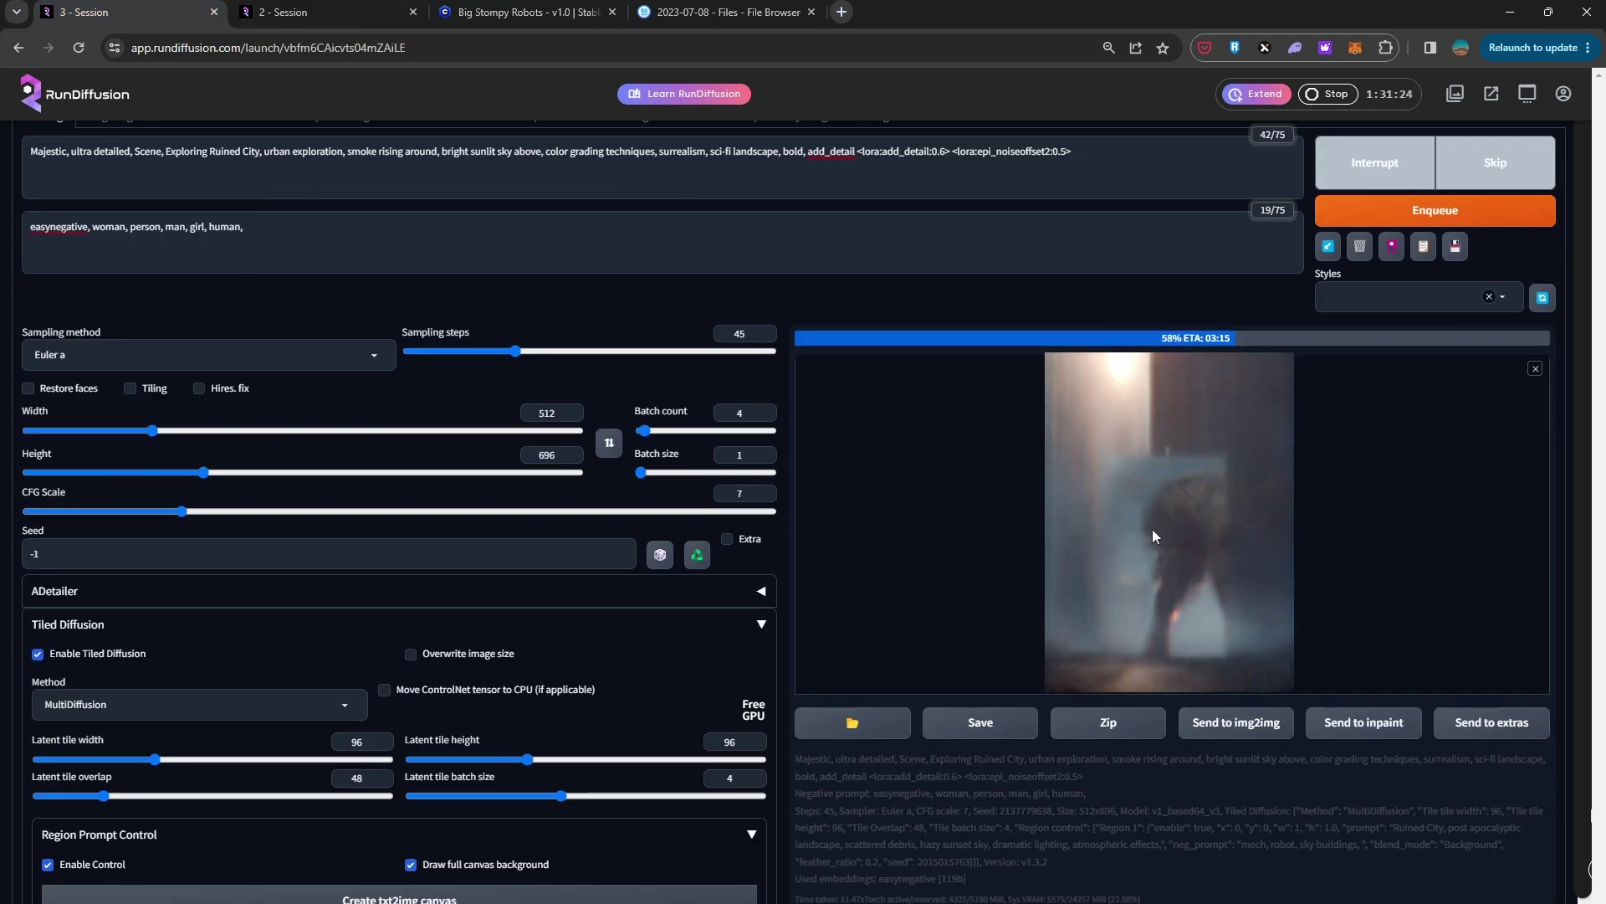
scroll(946, 520, down, 6)
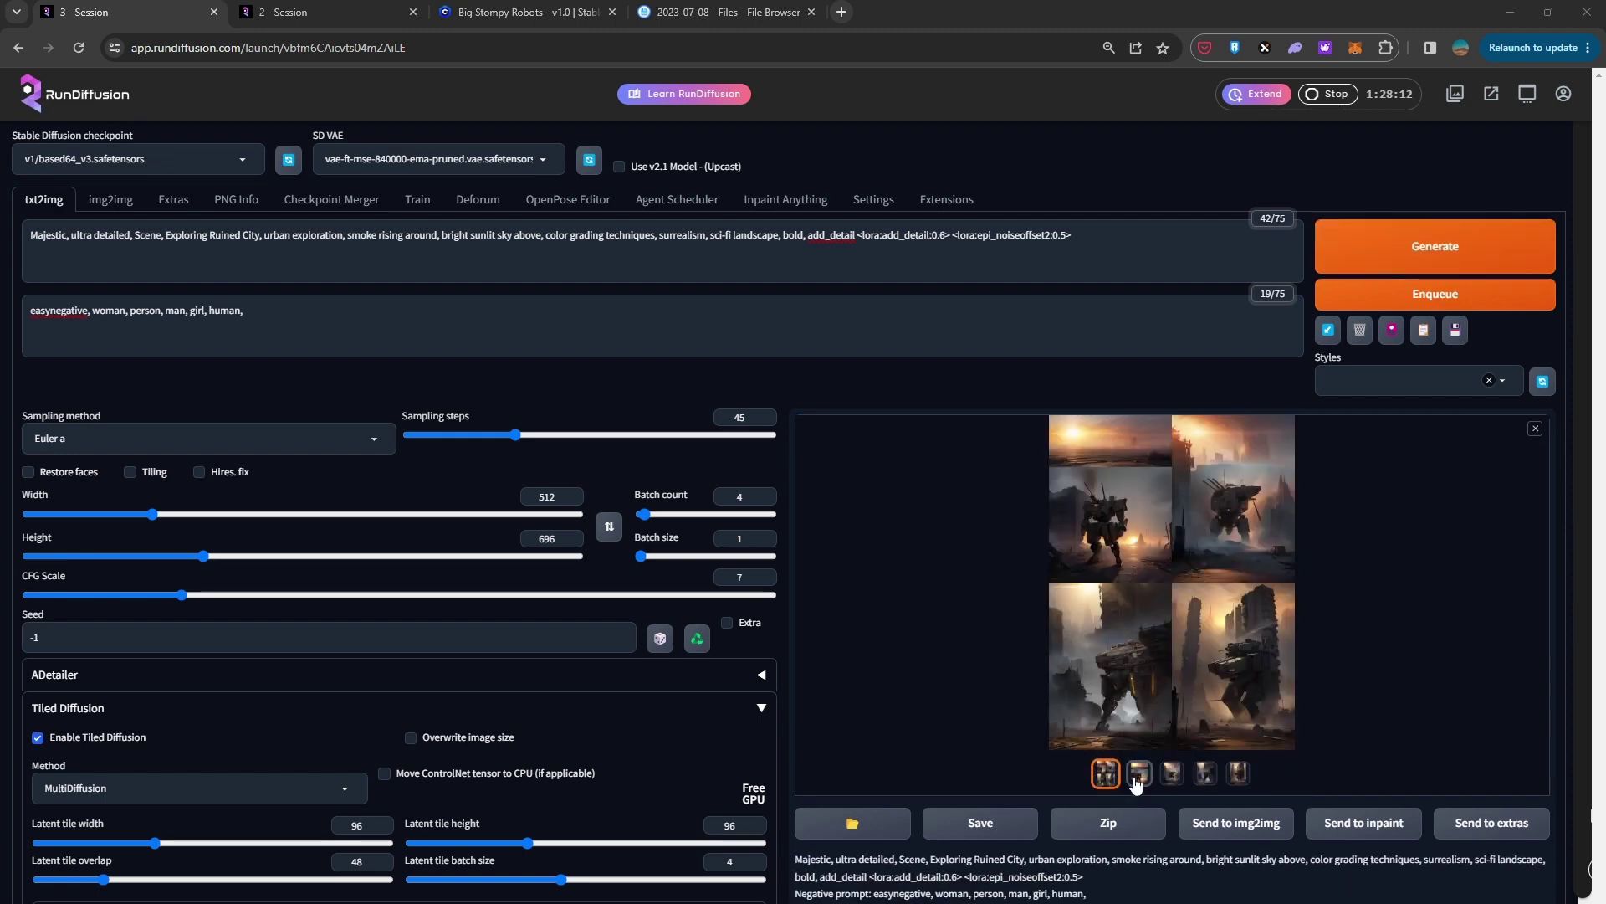
- View the finished batch enlarged, going through the individual mech images and the grid, and close the viewer
click(1078, 644)
key(Right)
key(Right)
key(Right)
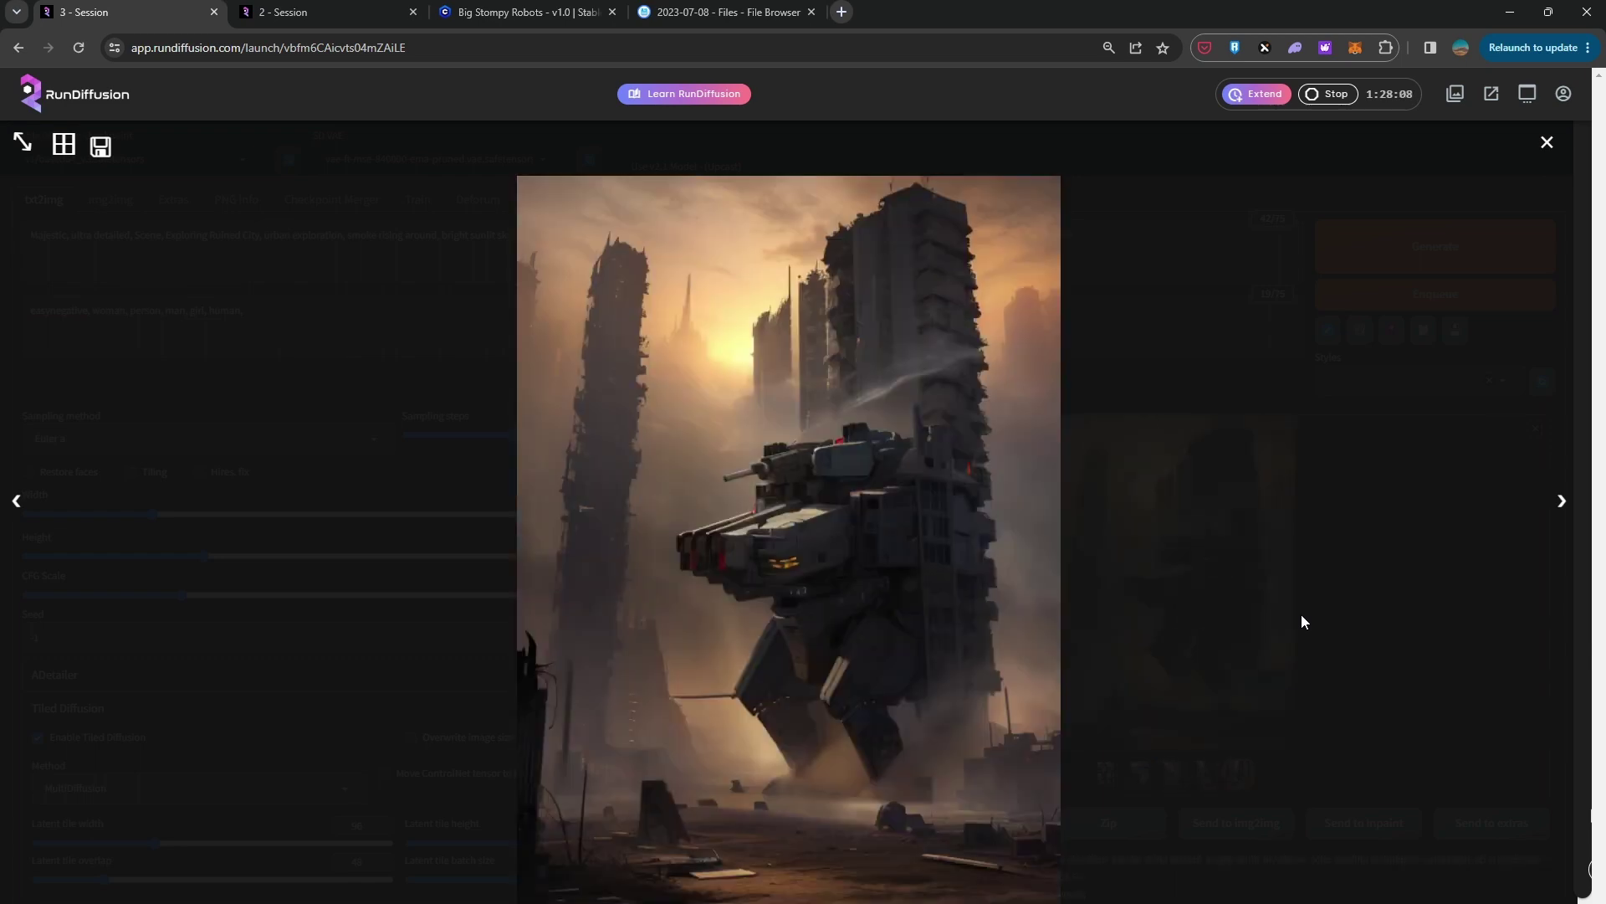
key(Right)
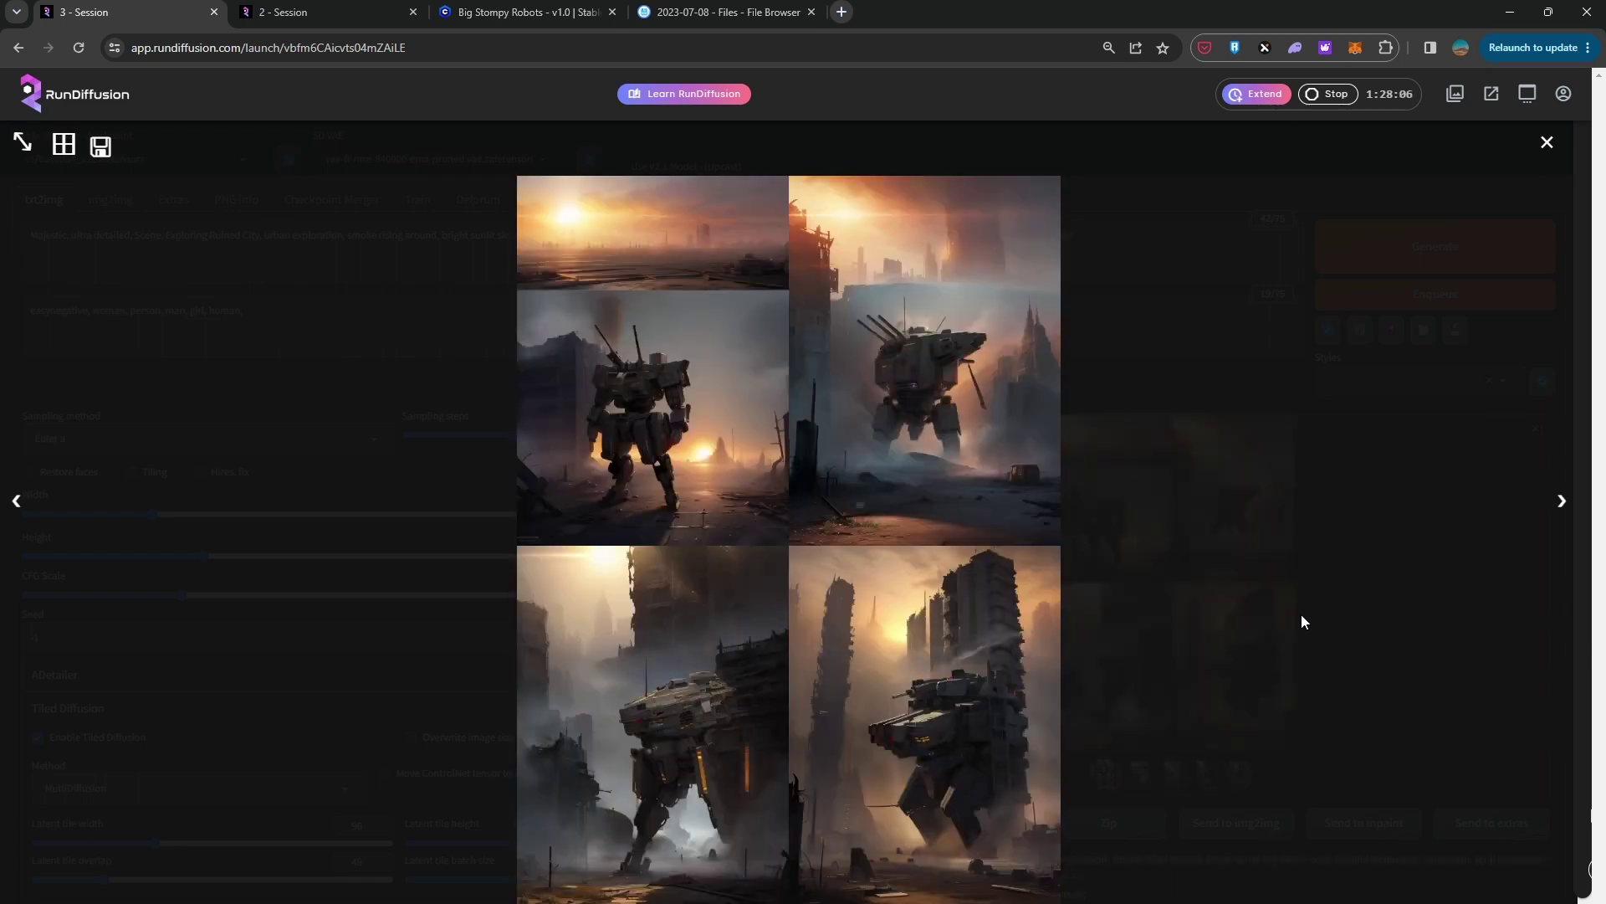
click(1171, 463)
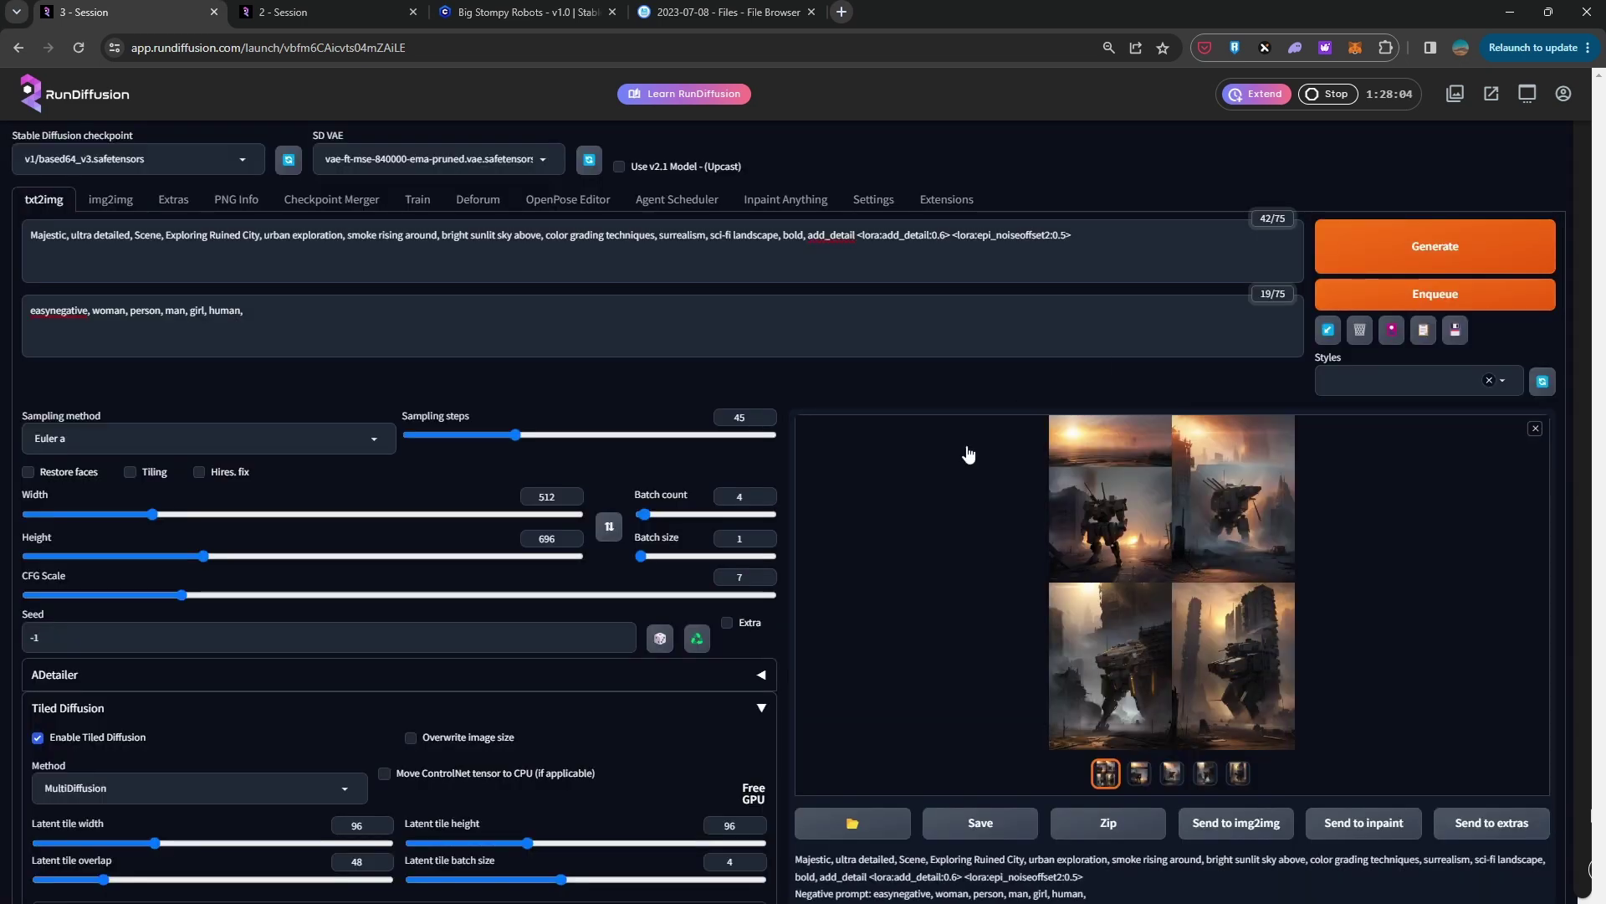
- Examine the four mech images again at full size, comparing how each mech blends with its background, and close the viewer
click(1123, 692)
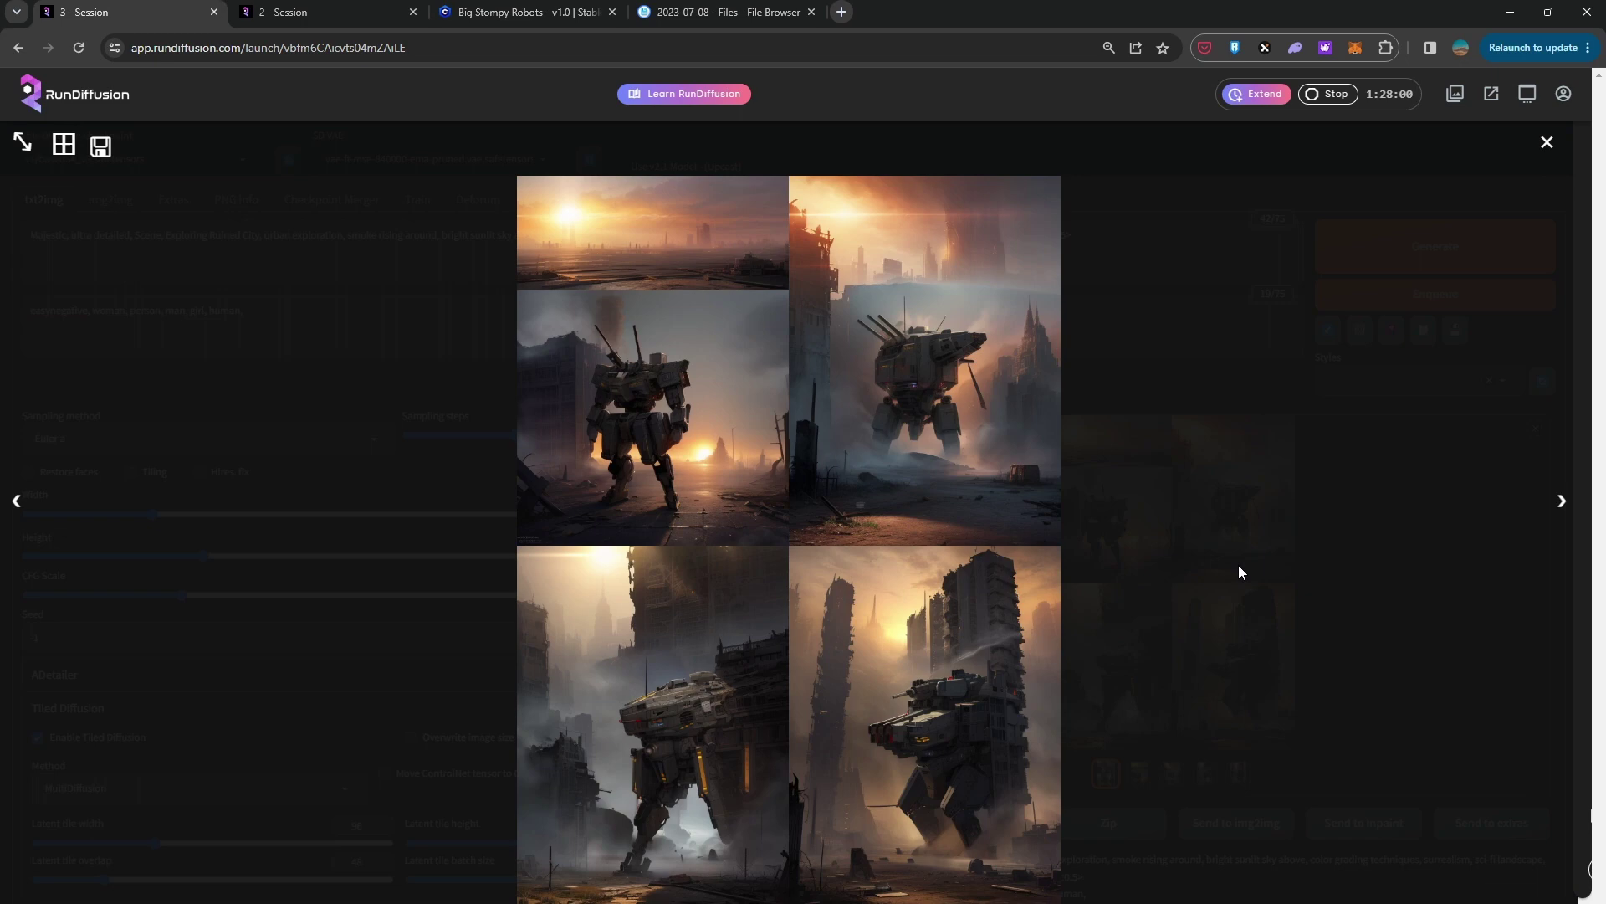
key(Left)
key(Left)
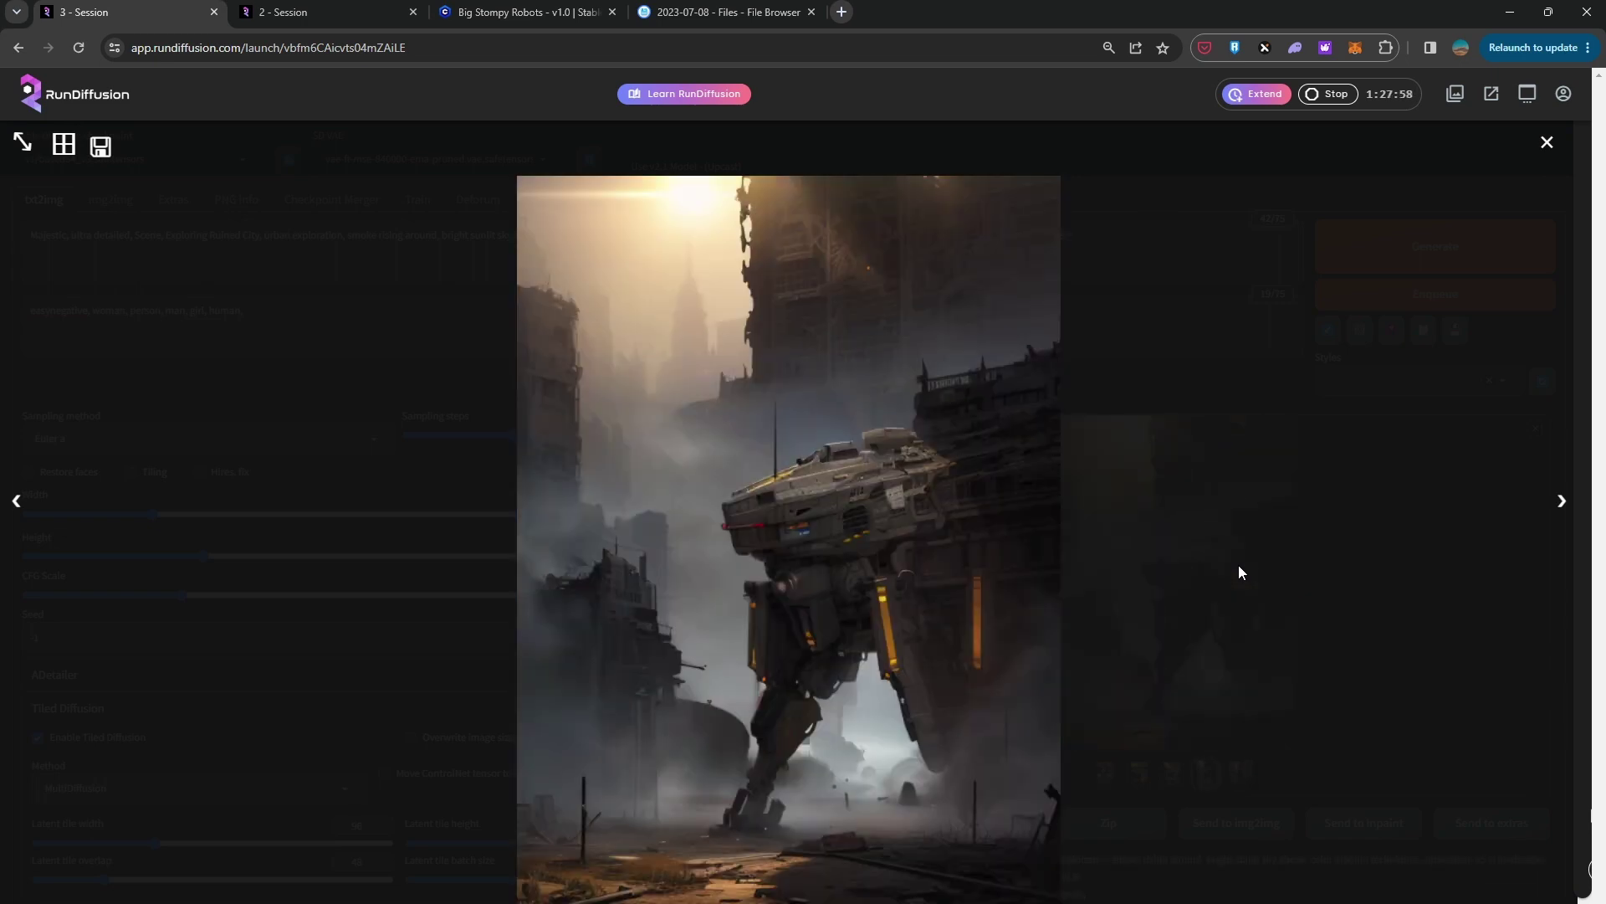
key(Left)
key(Right)
key(Right)
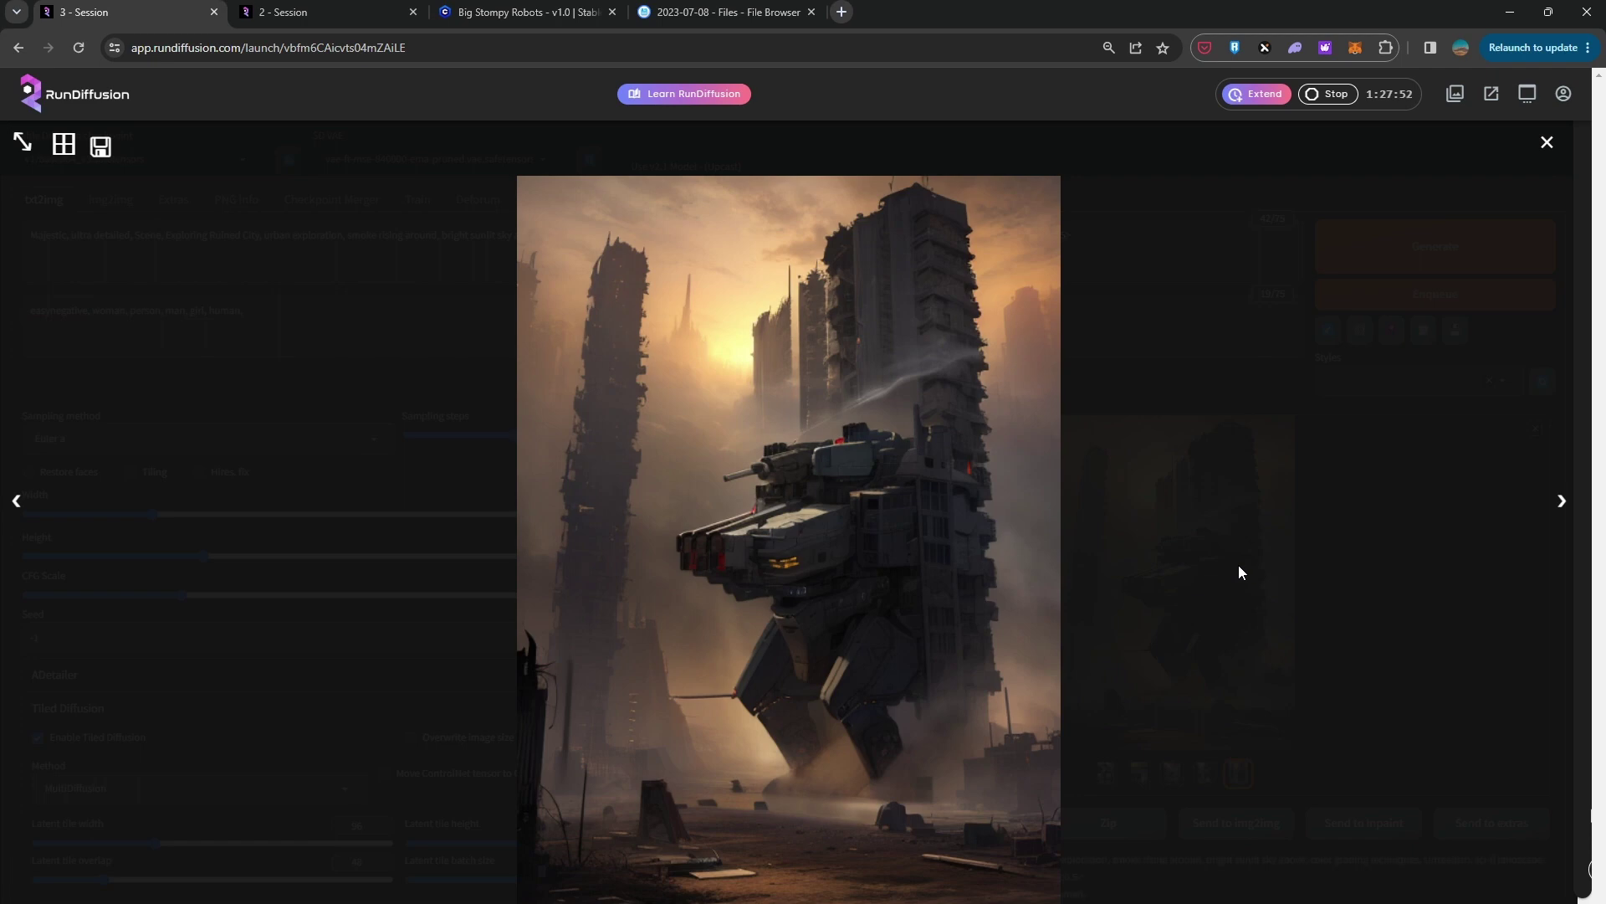
key(Right)
key(Right)
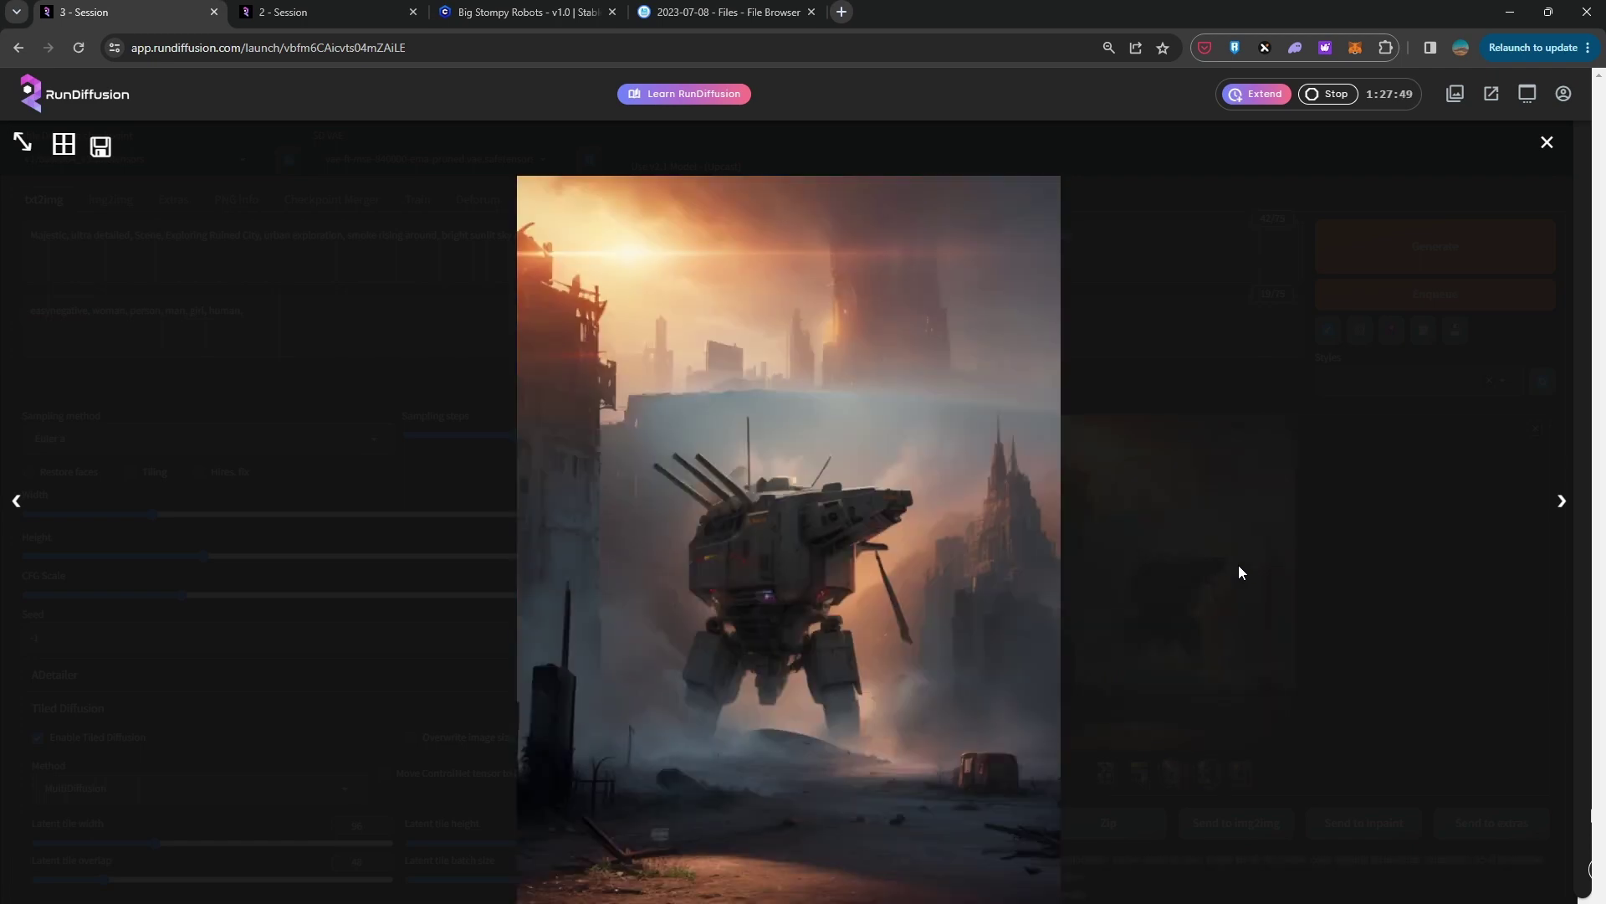
key(Right)
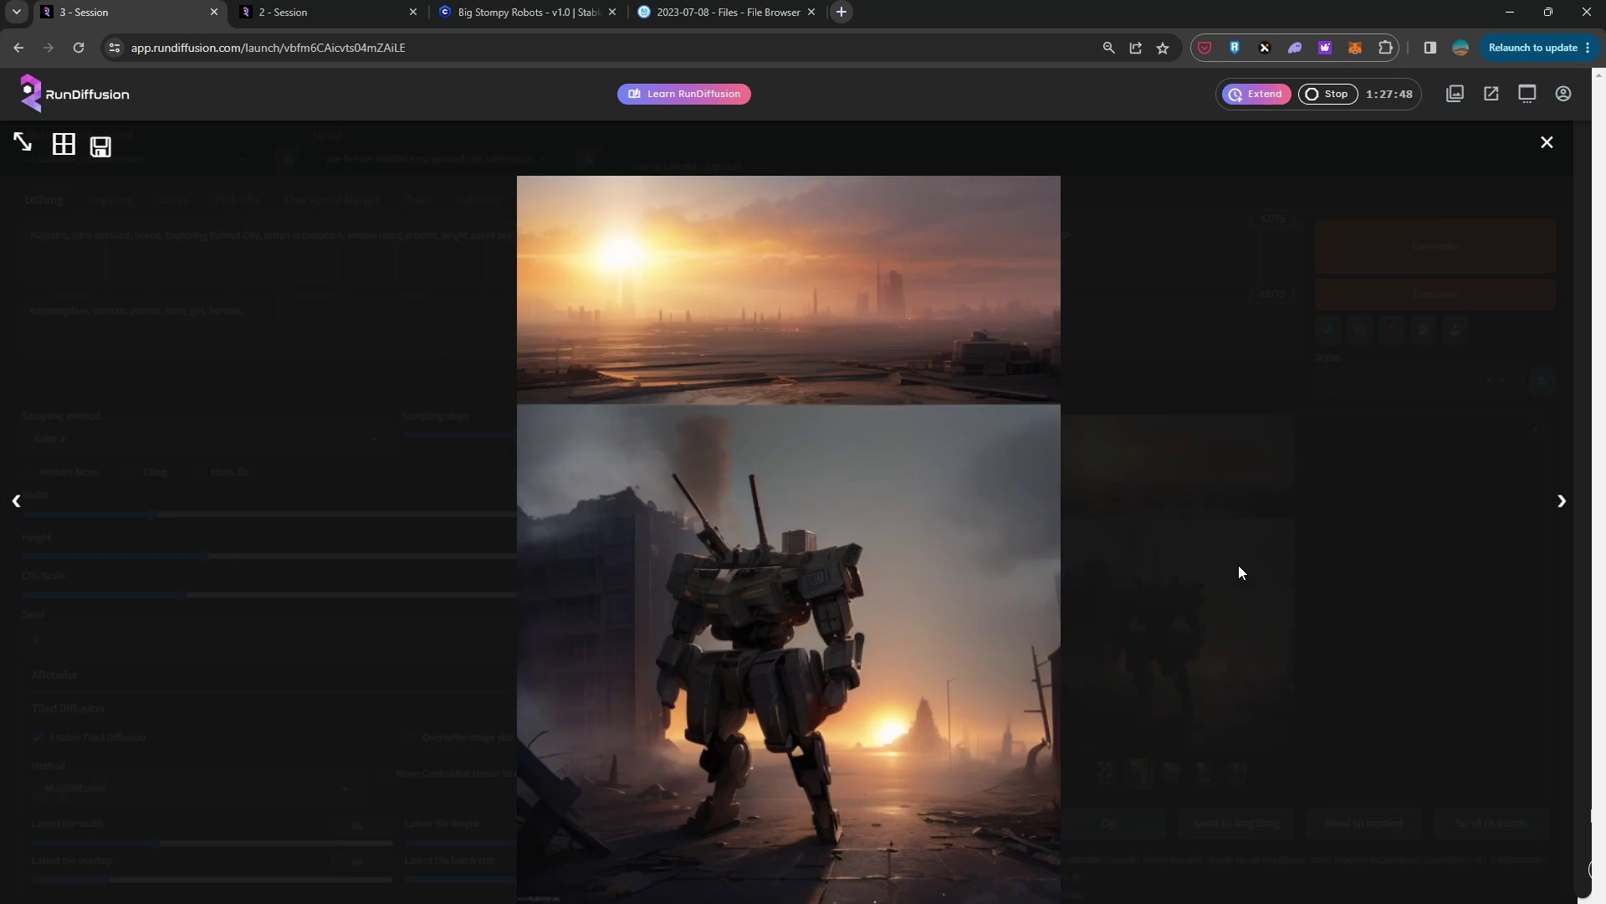
key(Right)
key(Left)
key(Right)
key(Left)
key(Right)
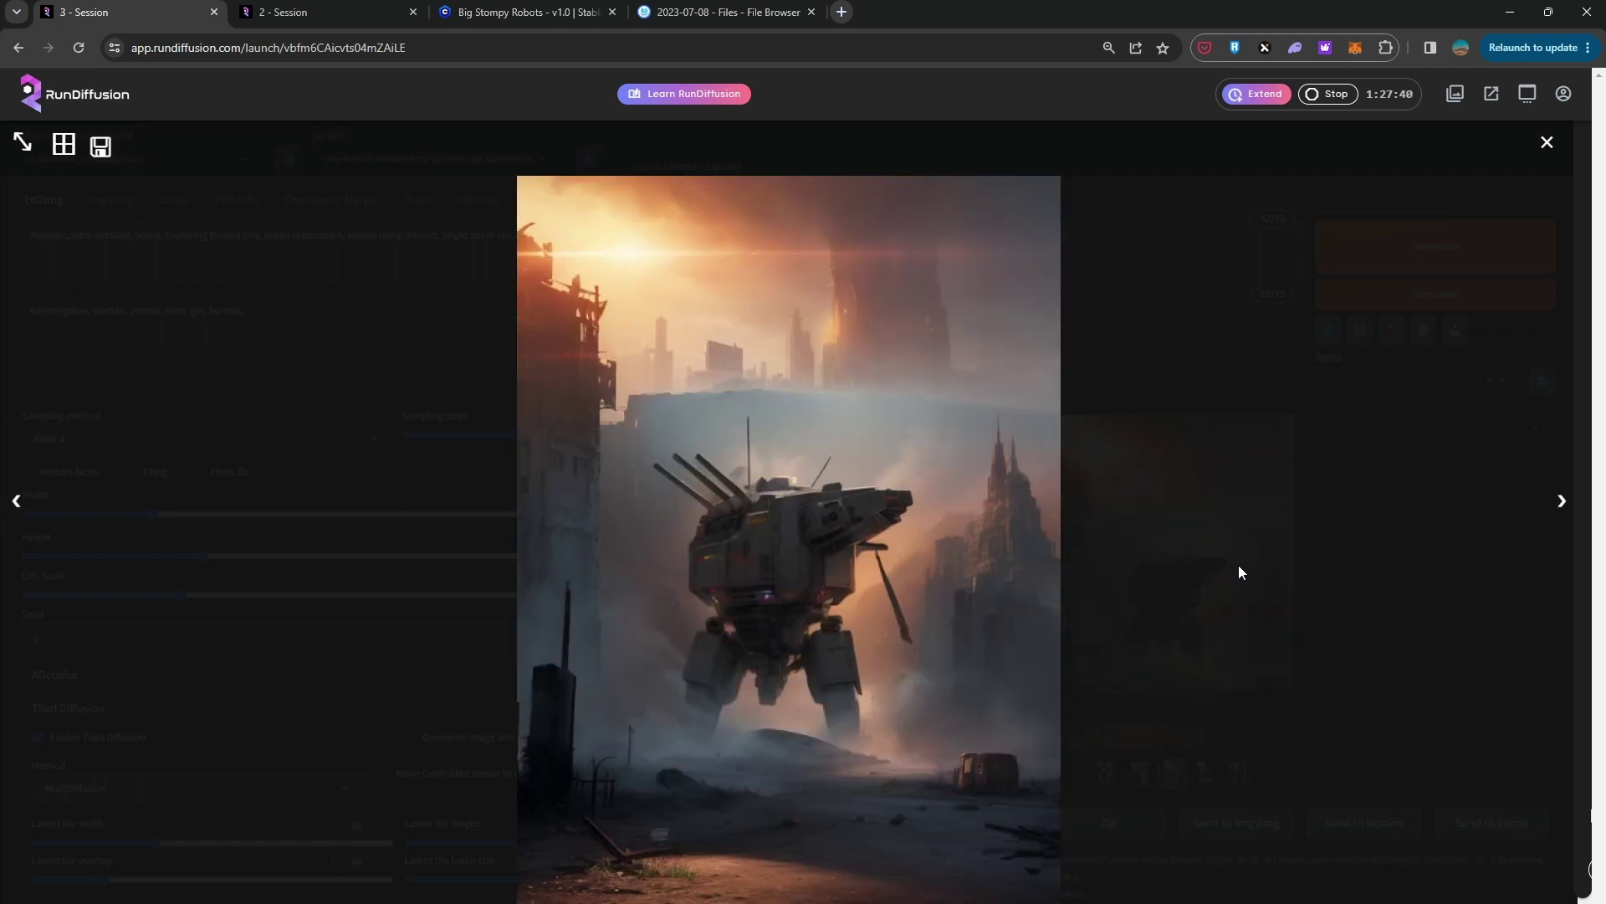
key(Left)
key(Right)
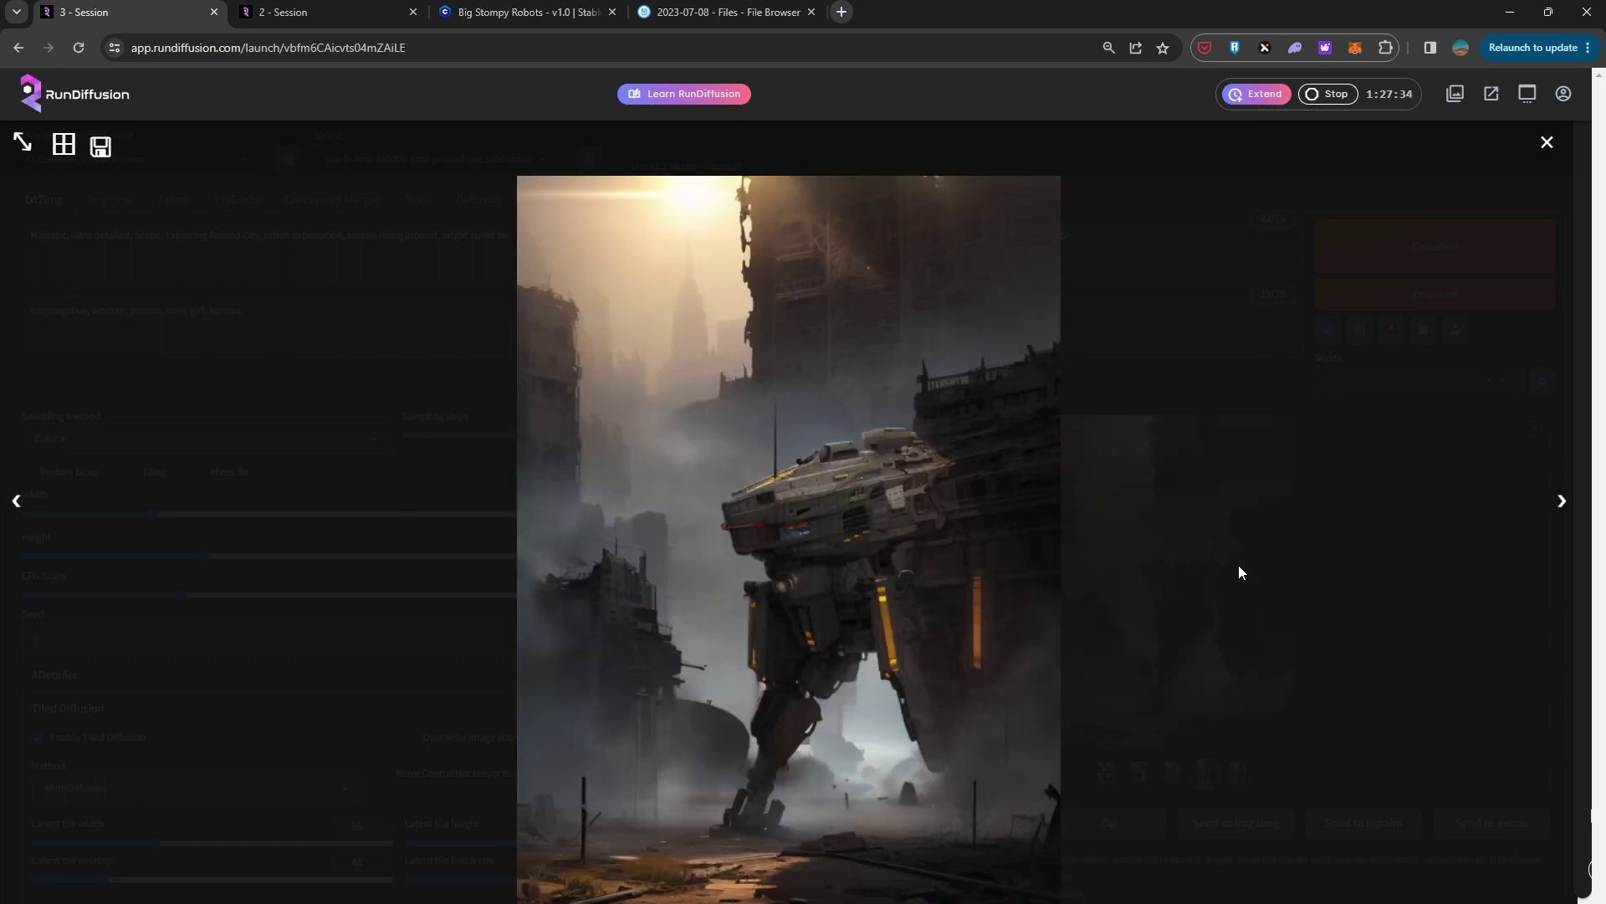
key(Left)
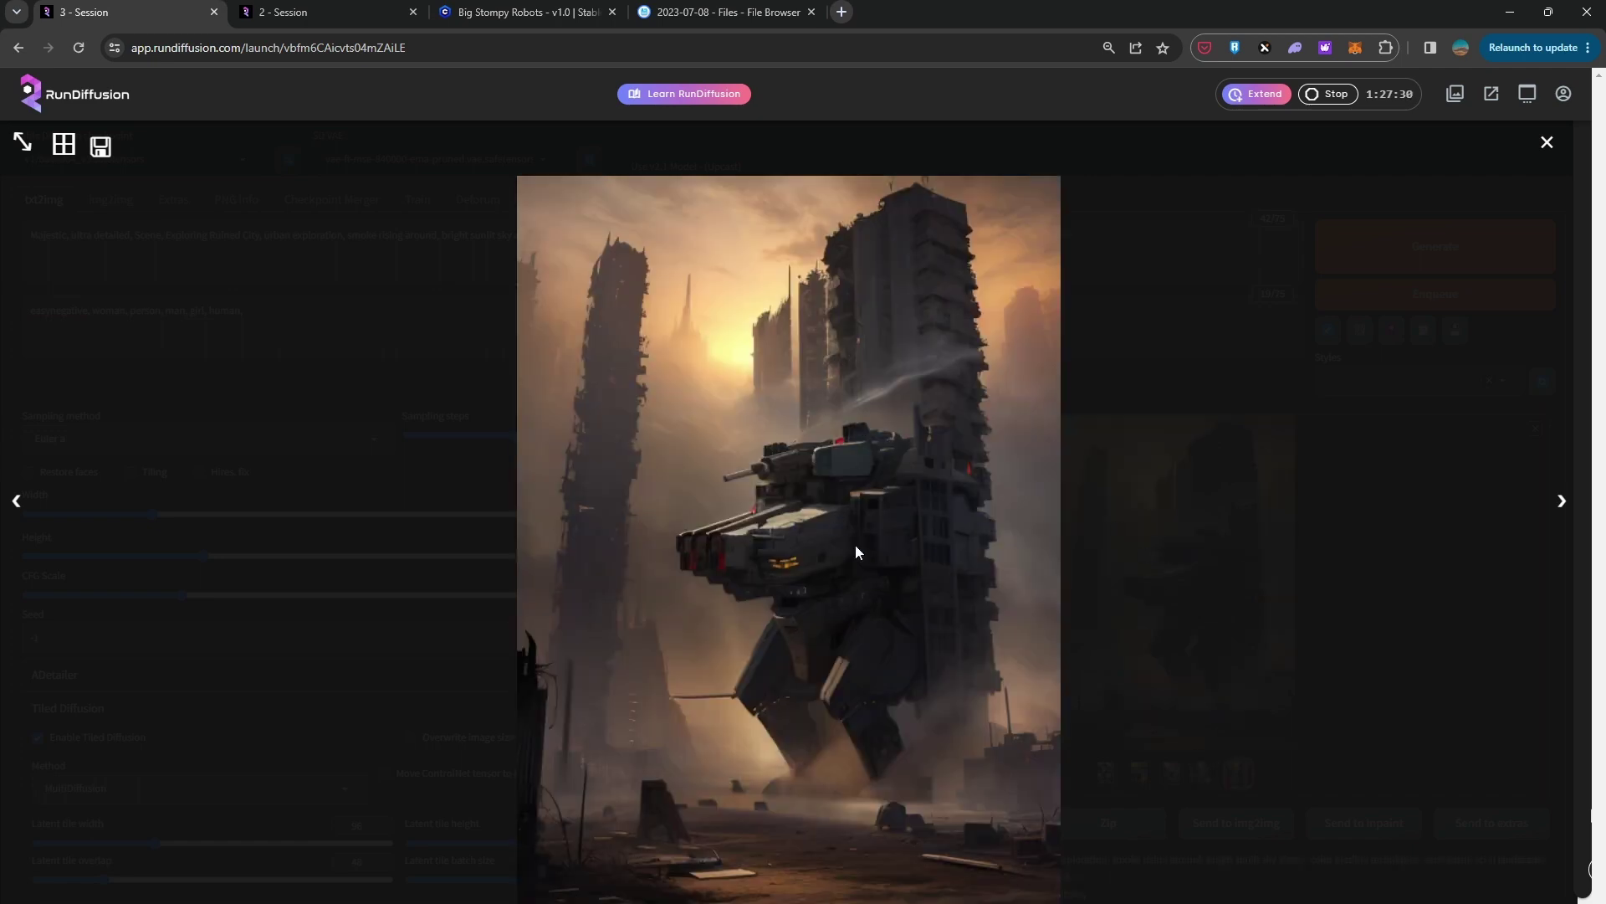
click(1547, 143)
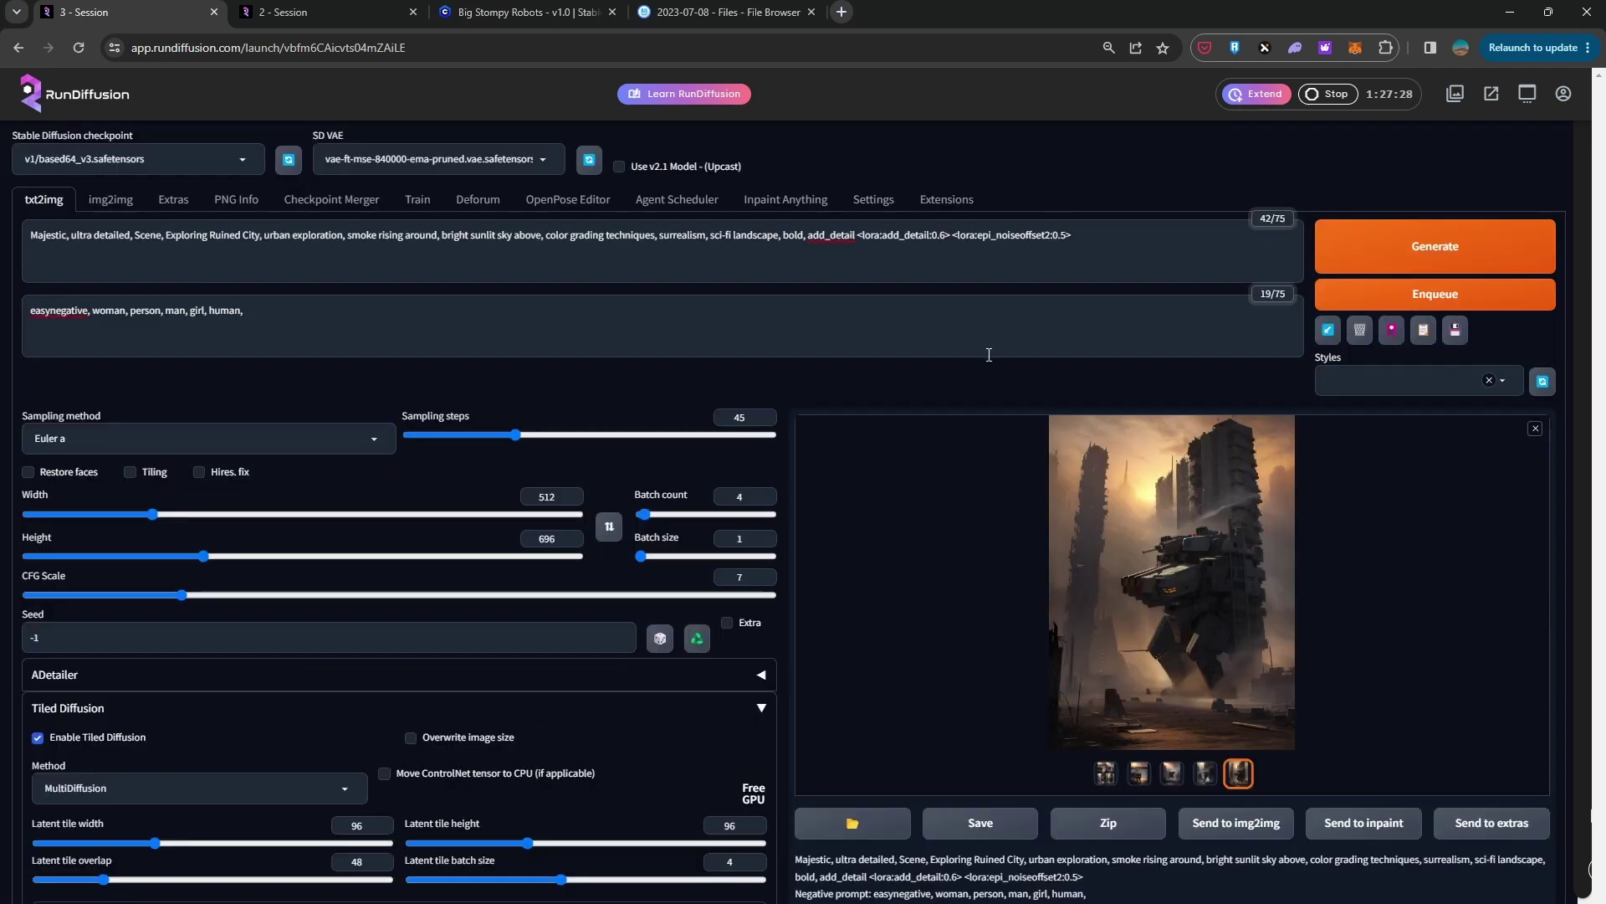
- Select the first single image of the batch and copy the Region 2 seed from its generation info
scroll(920, 379, down, 4)
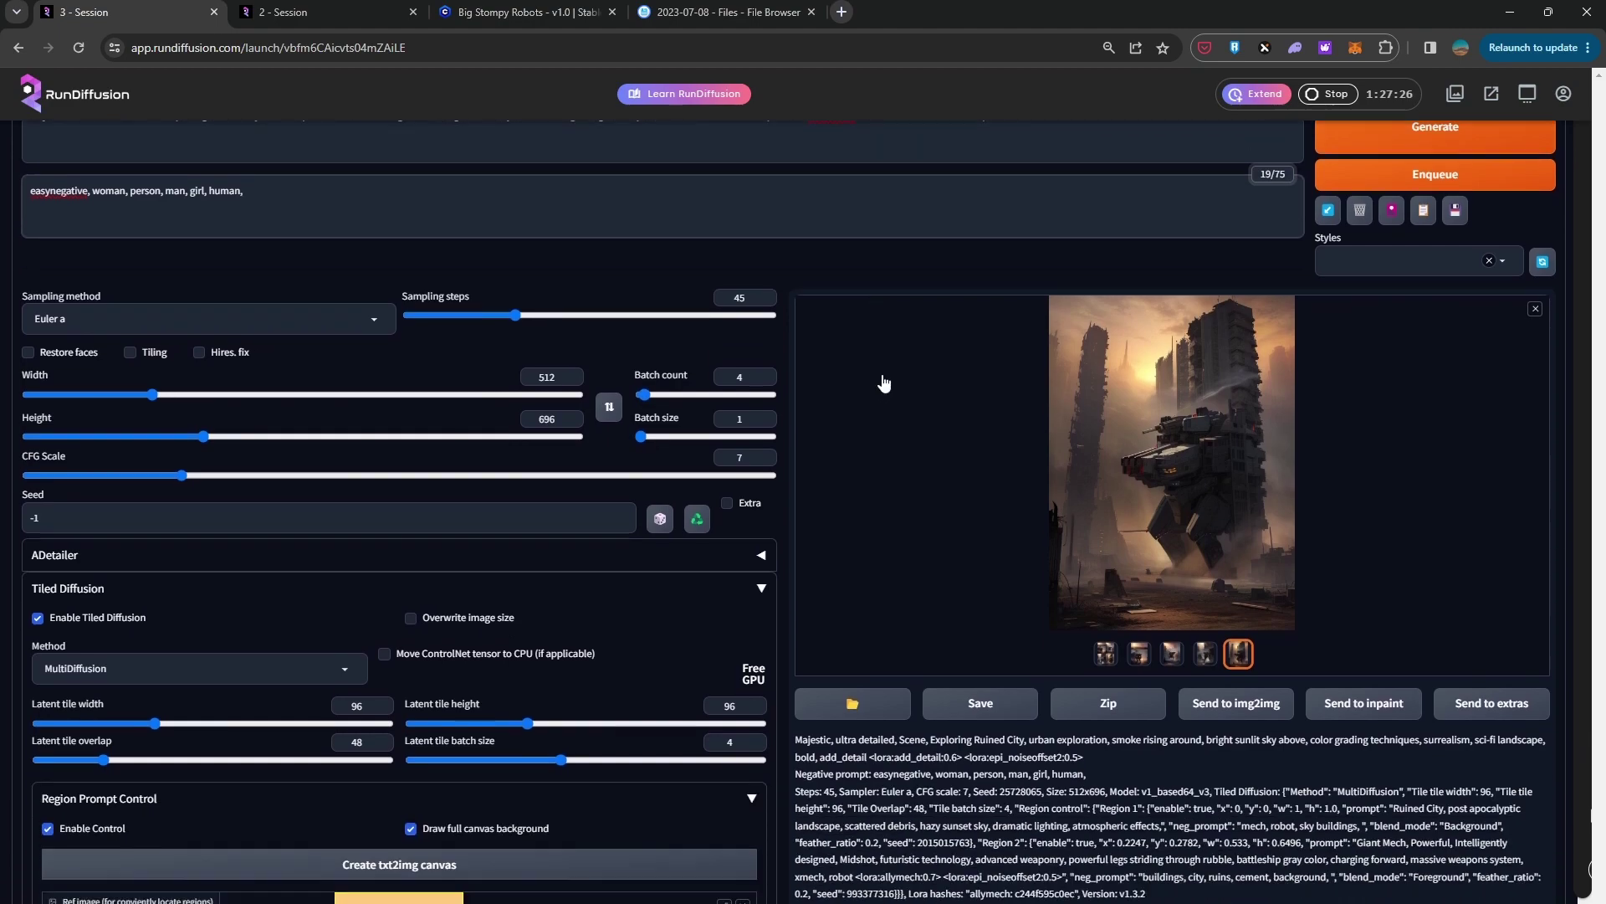
scroll(956, 378, down, 3)
scroll(1004, 372, up, 4)
click(1140, 484)
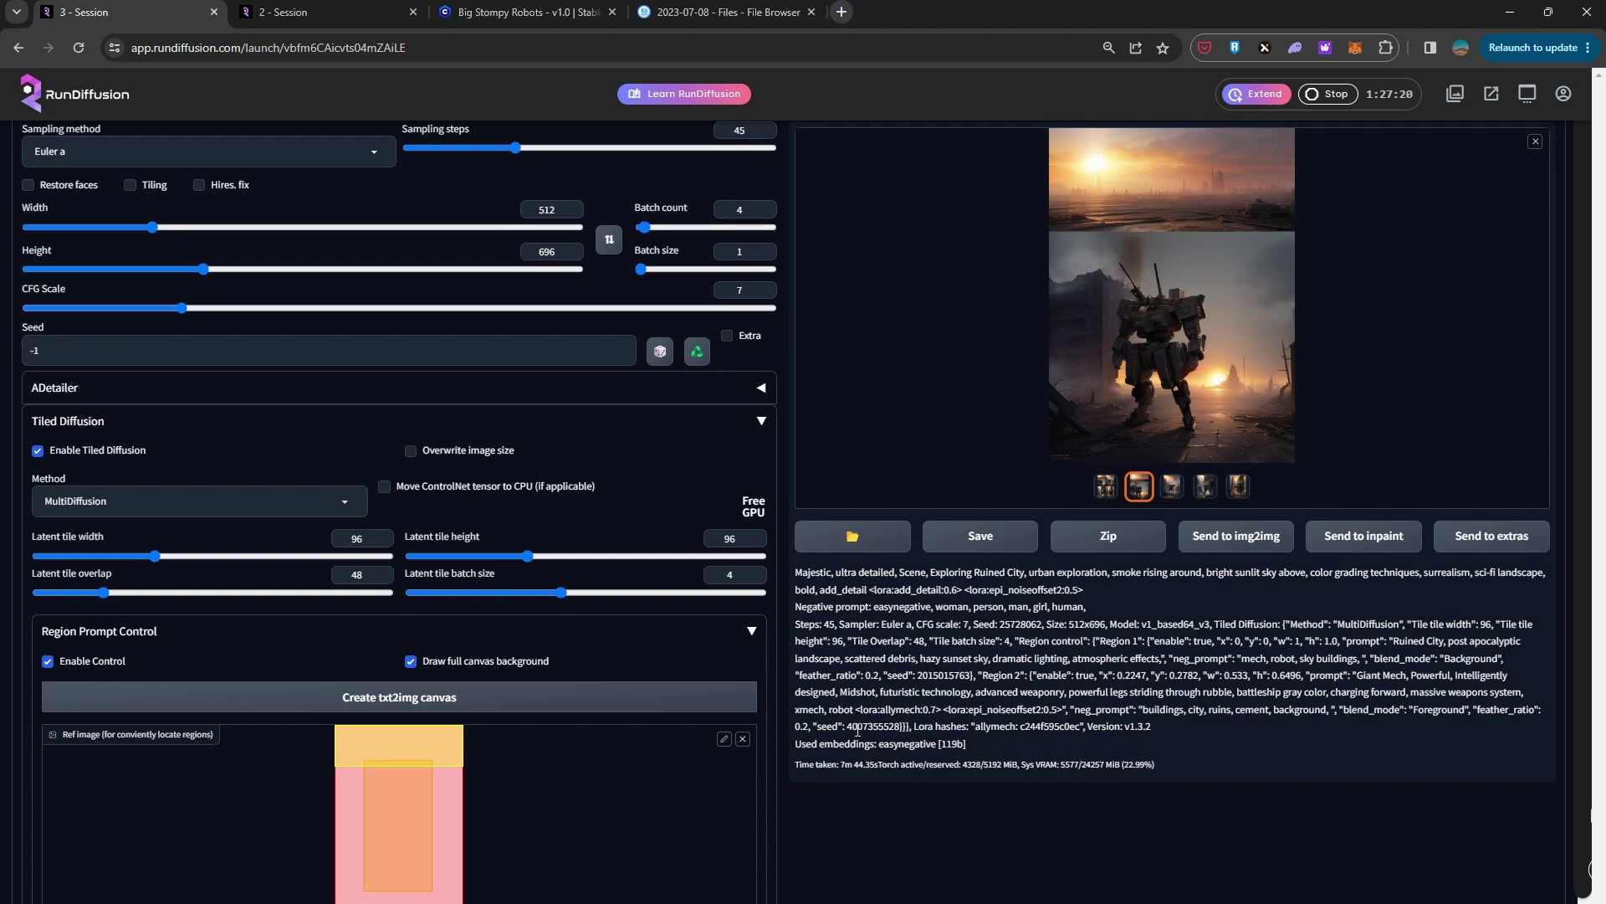
drag(848, 727, 898, 731)
key(ctrl+c)
scroll(804, 674, down, 9)
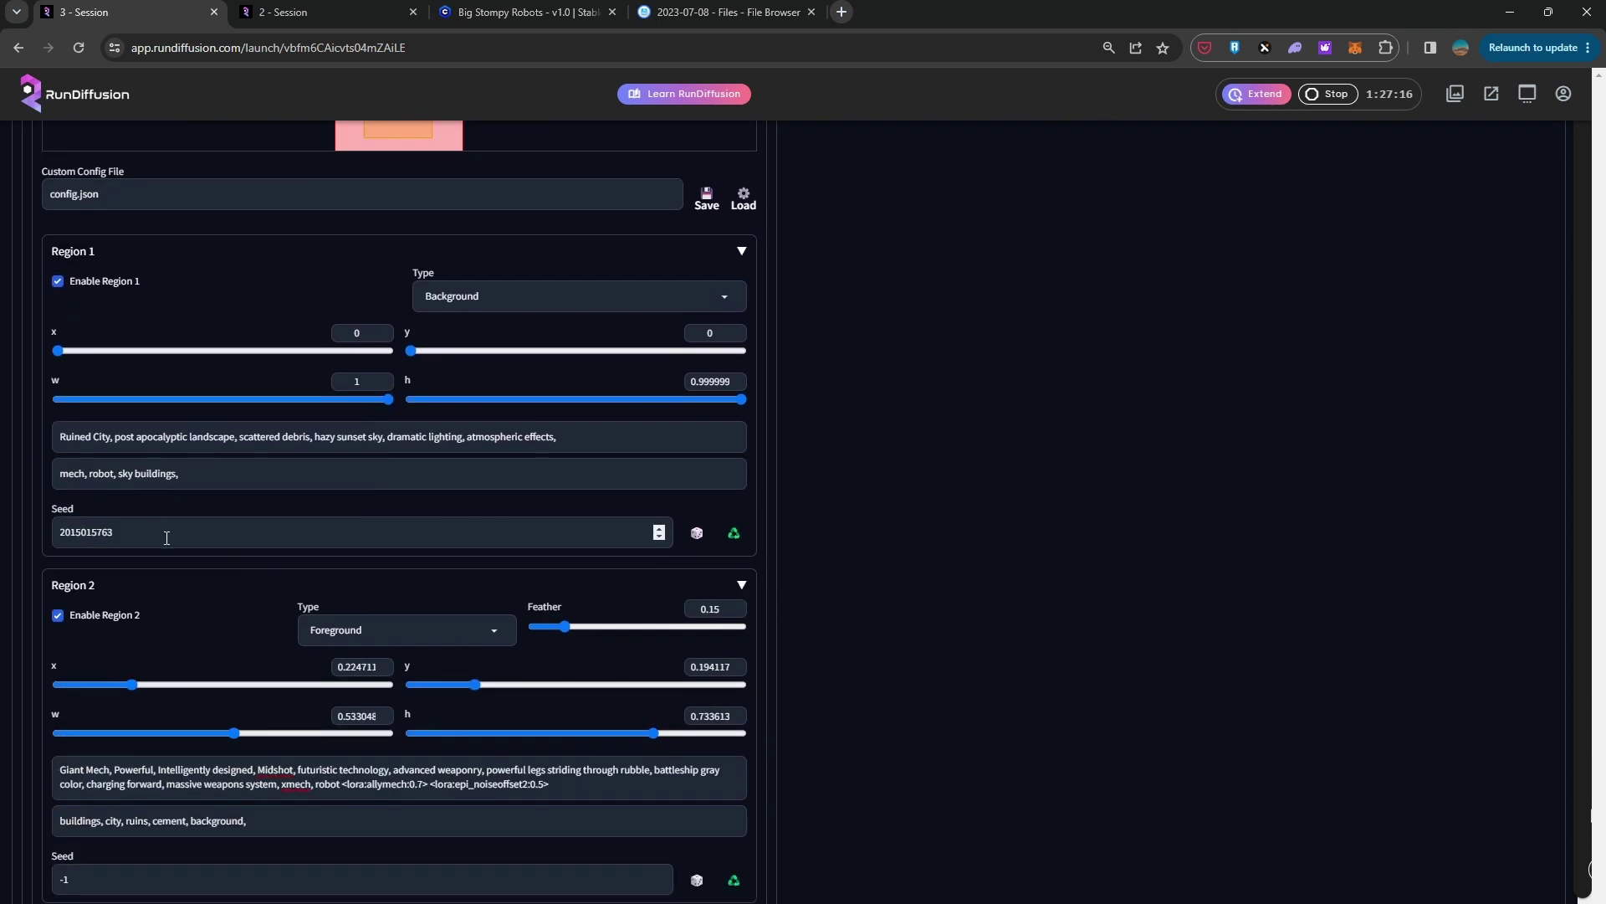
scroll(238, 812, down, 1)
click(91, 799)
key(ctrl+a)
key(ctrl+v)
- Check the Region 3 sky settings, set the batch count to 1 and generate a new image
scroll(949, 563, down, 5)
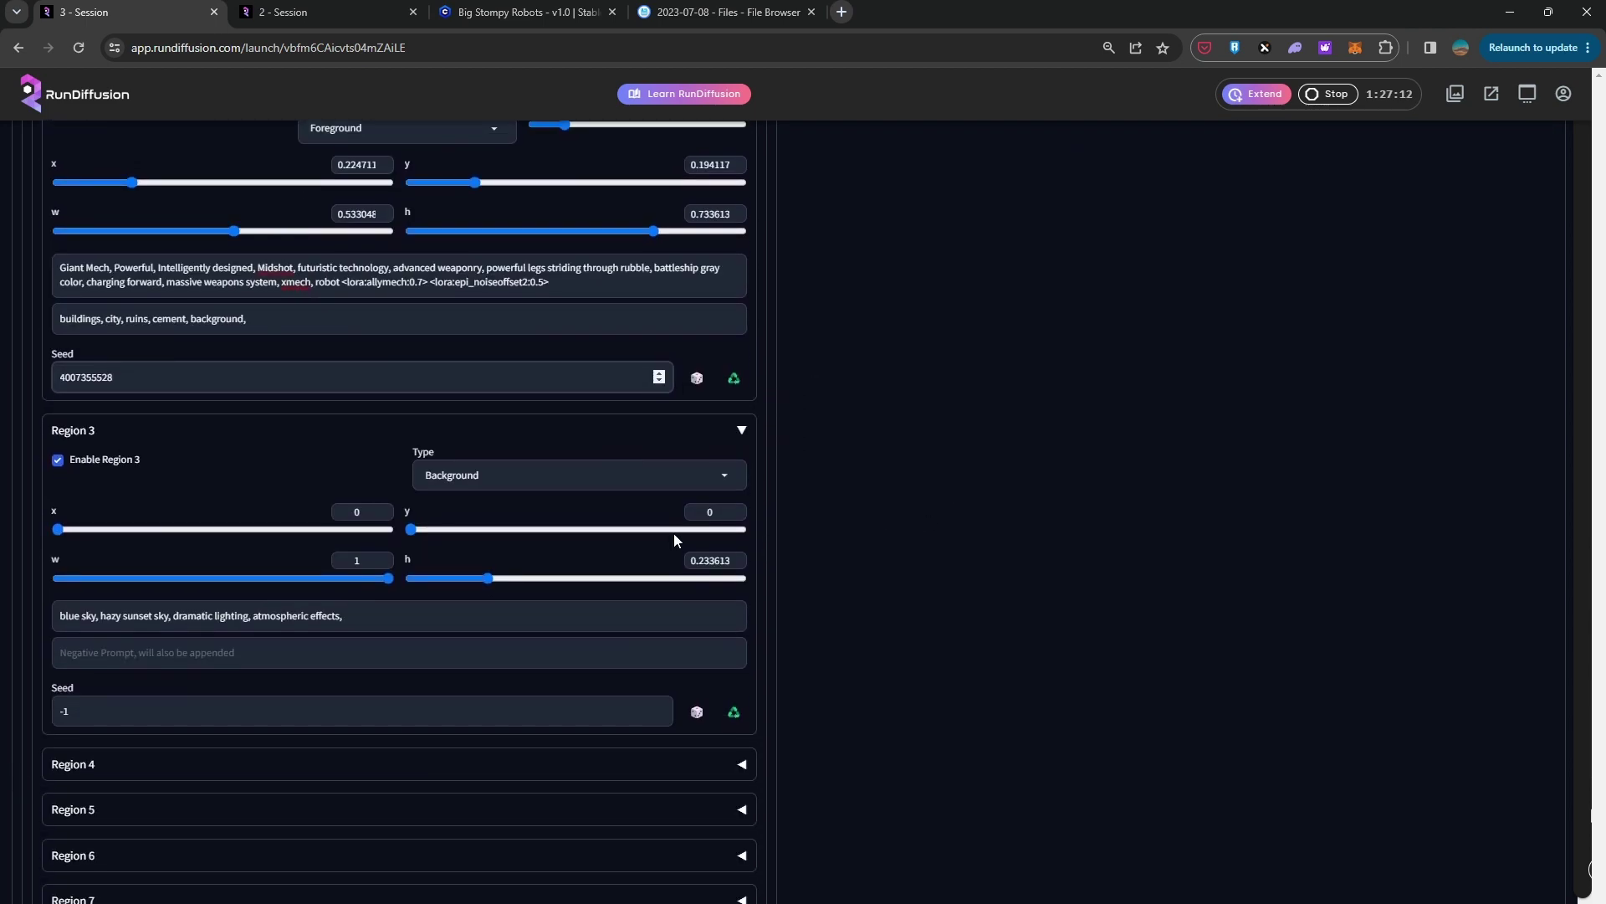
scroll(1130, 385, up, 15)
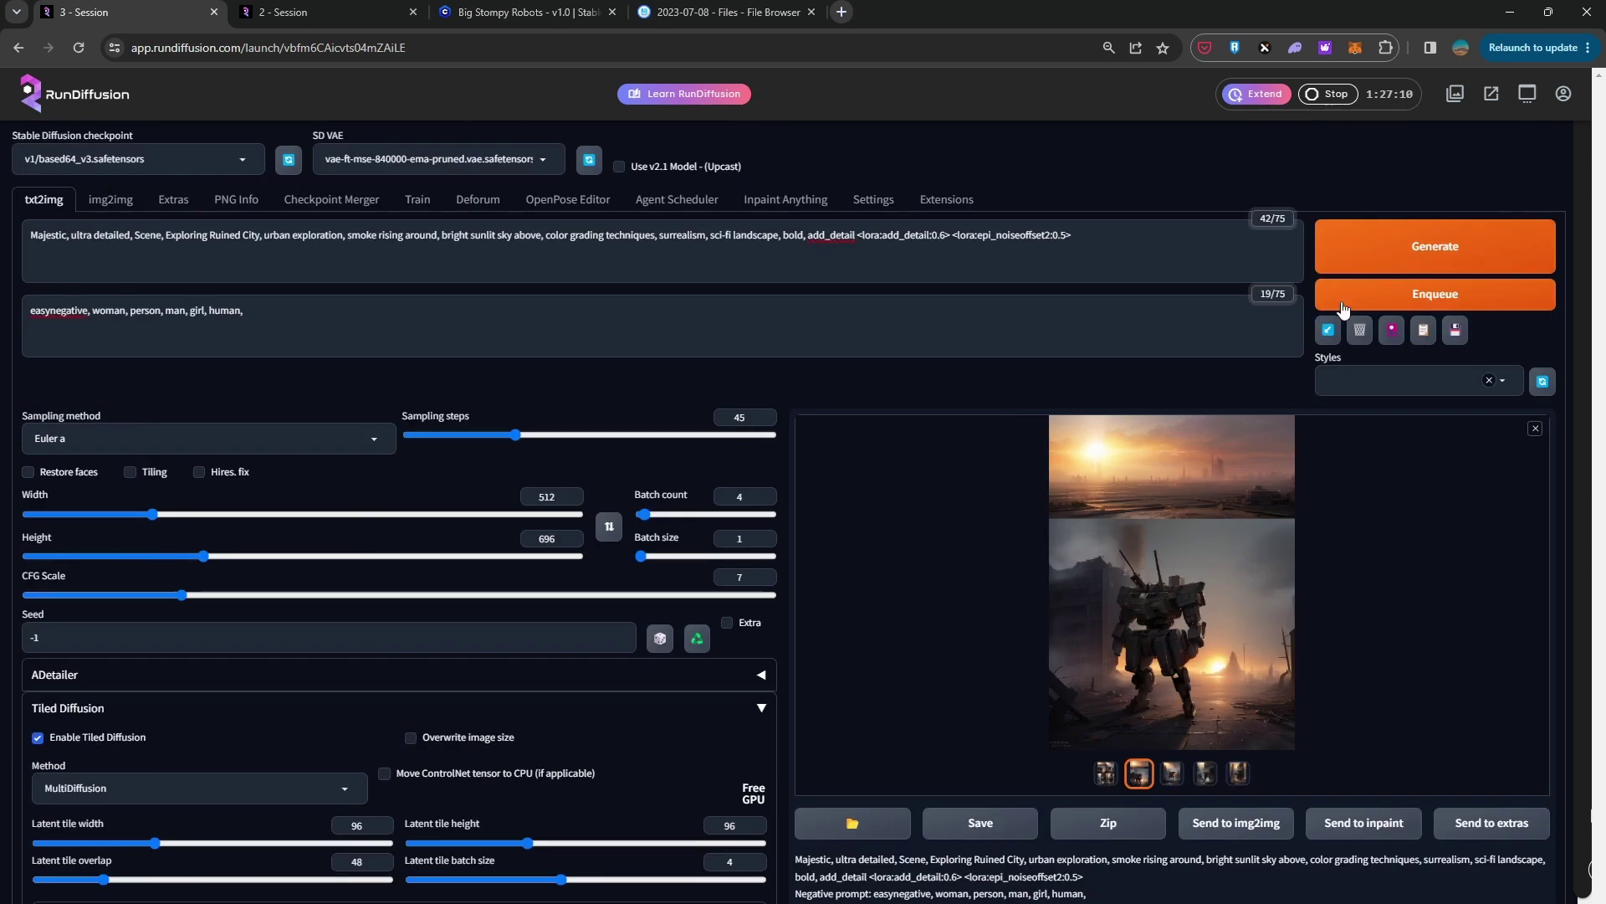
drag(643, 514, 619, 527)
click(1365, 261)
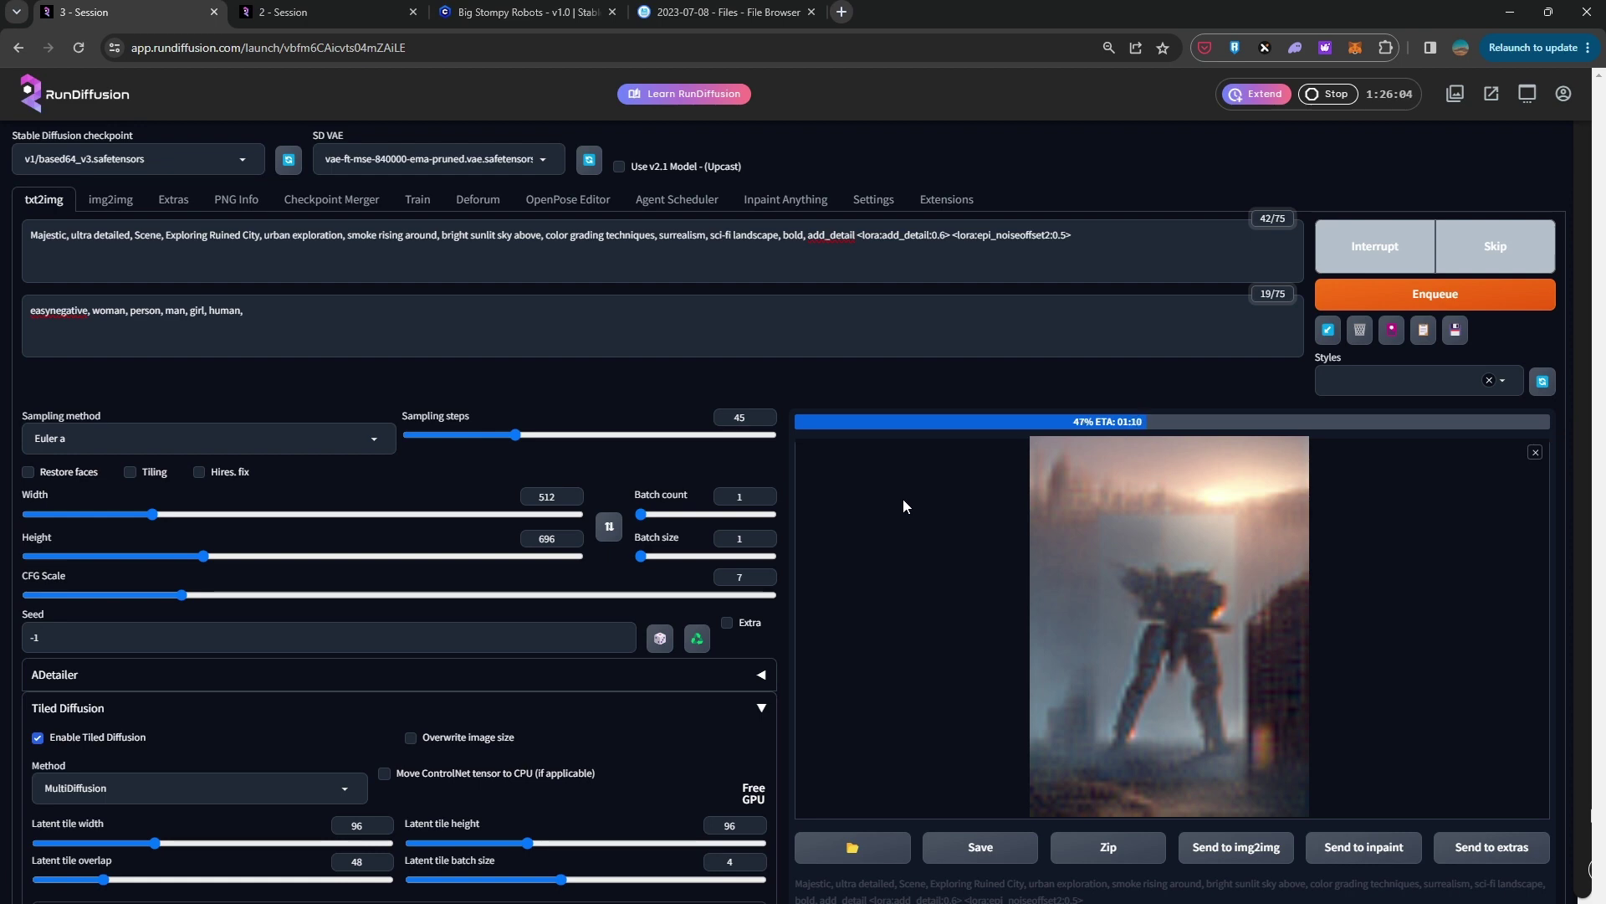
- Review the Region 2 and Region 3 settings during generation, and return to the output gallery to view the result
scroll(851, 526, down, 4)
scroll(853, 544, down, 12)
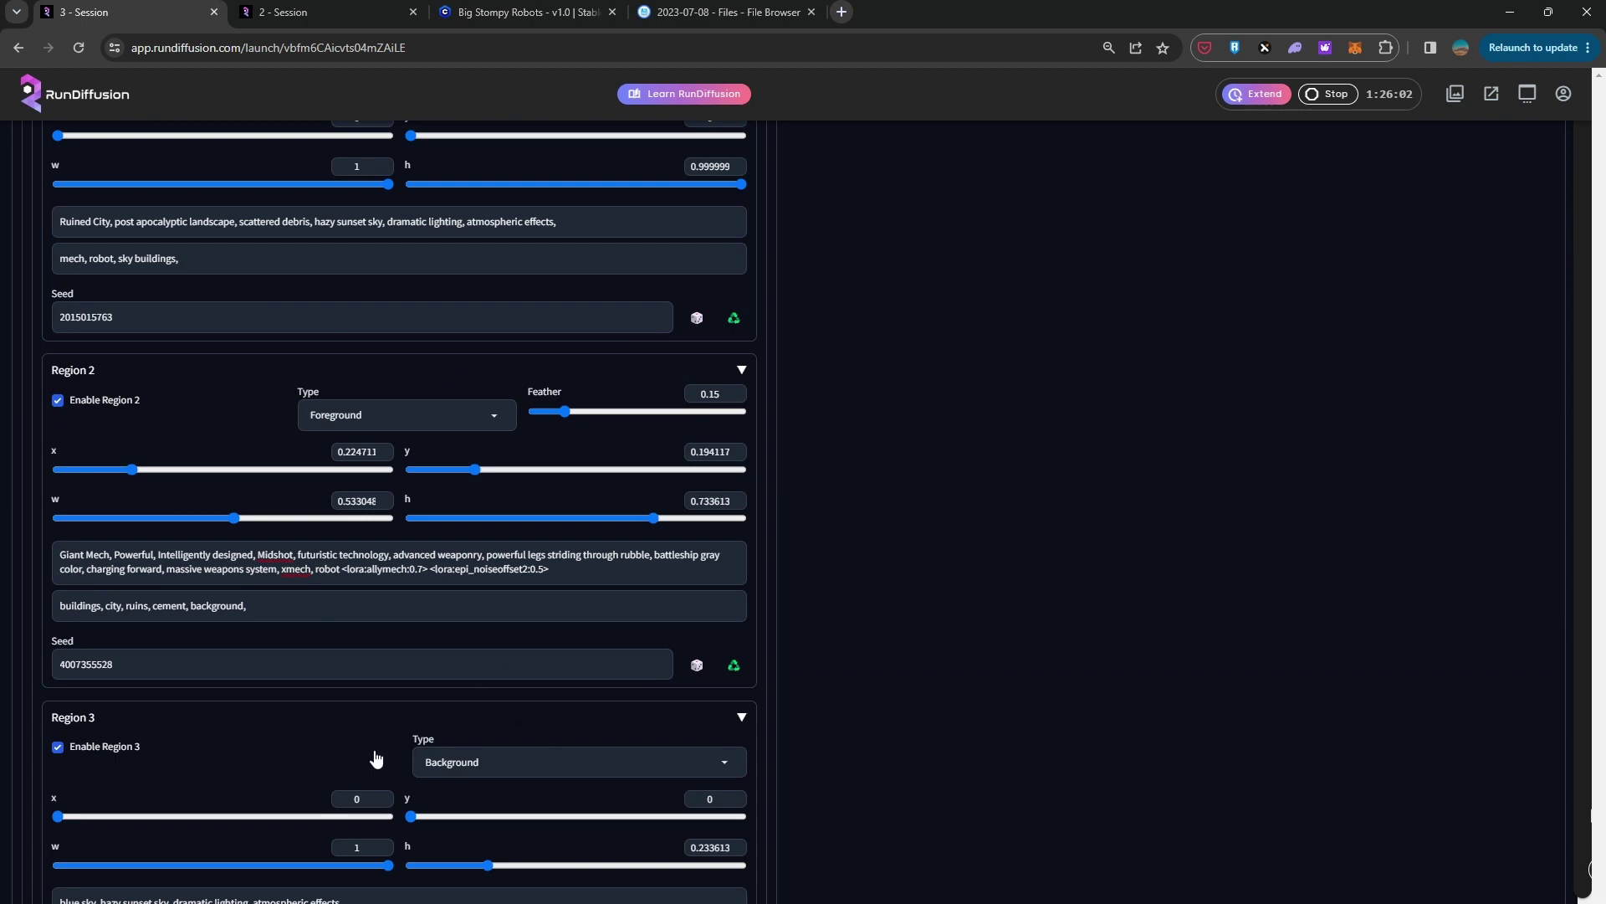
scroll(1243, 605, up, 15)
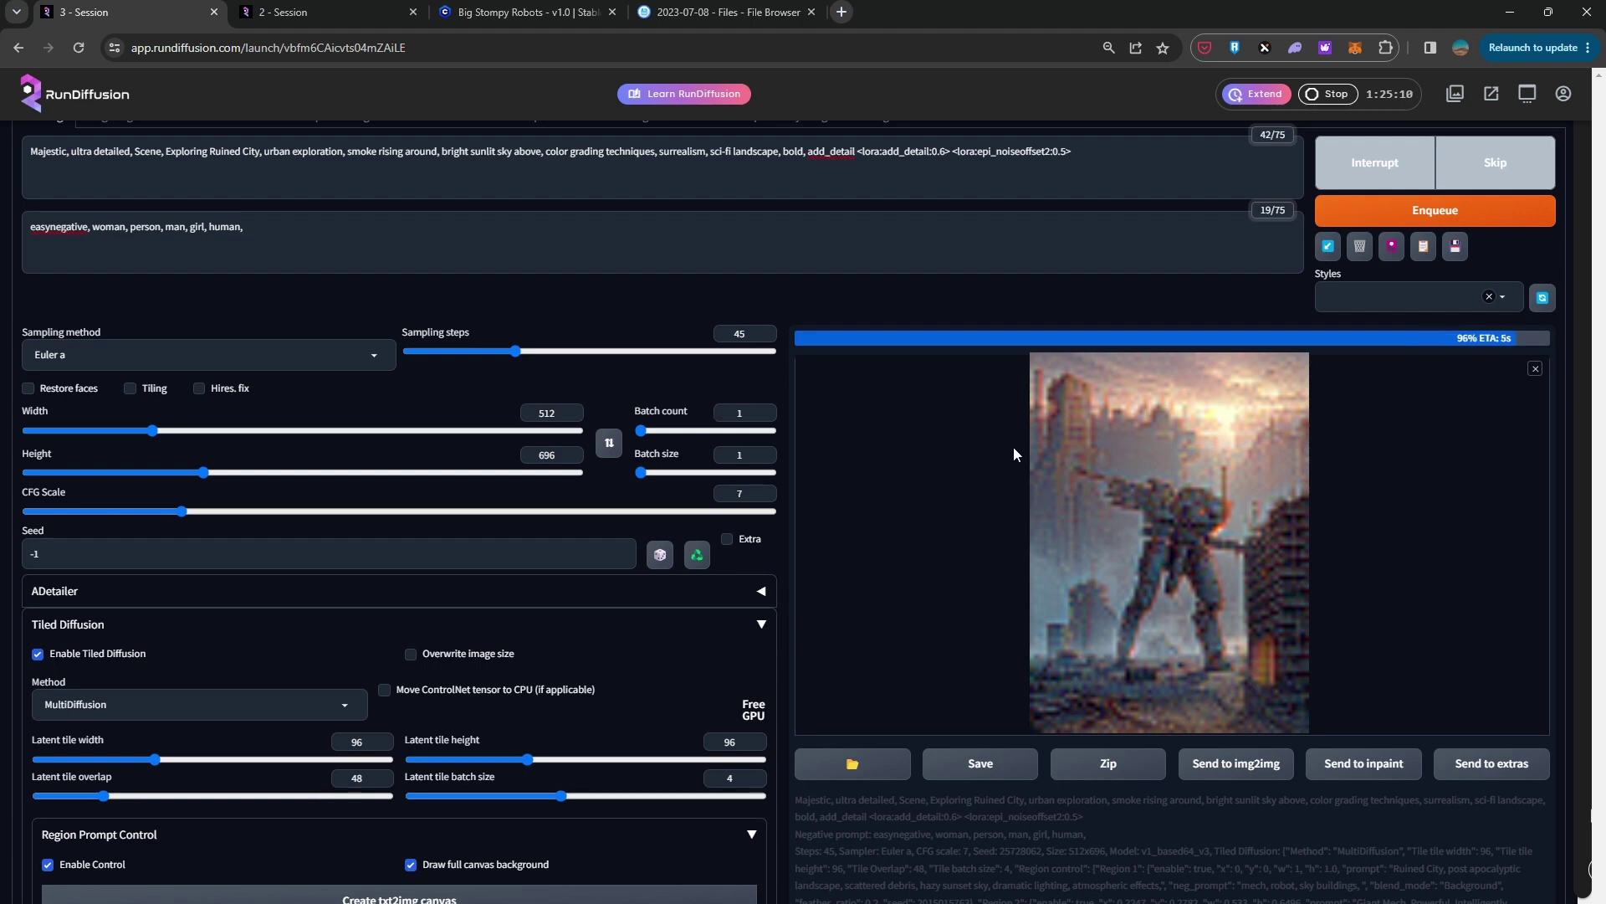
scroll(946, 255, up, 1)
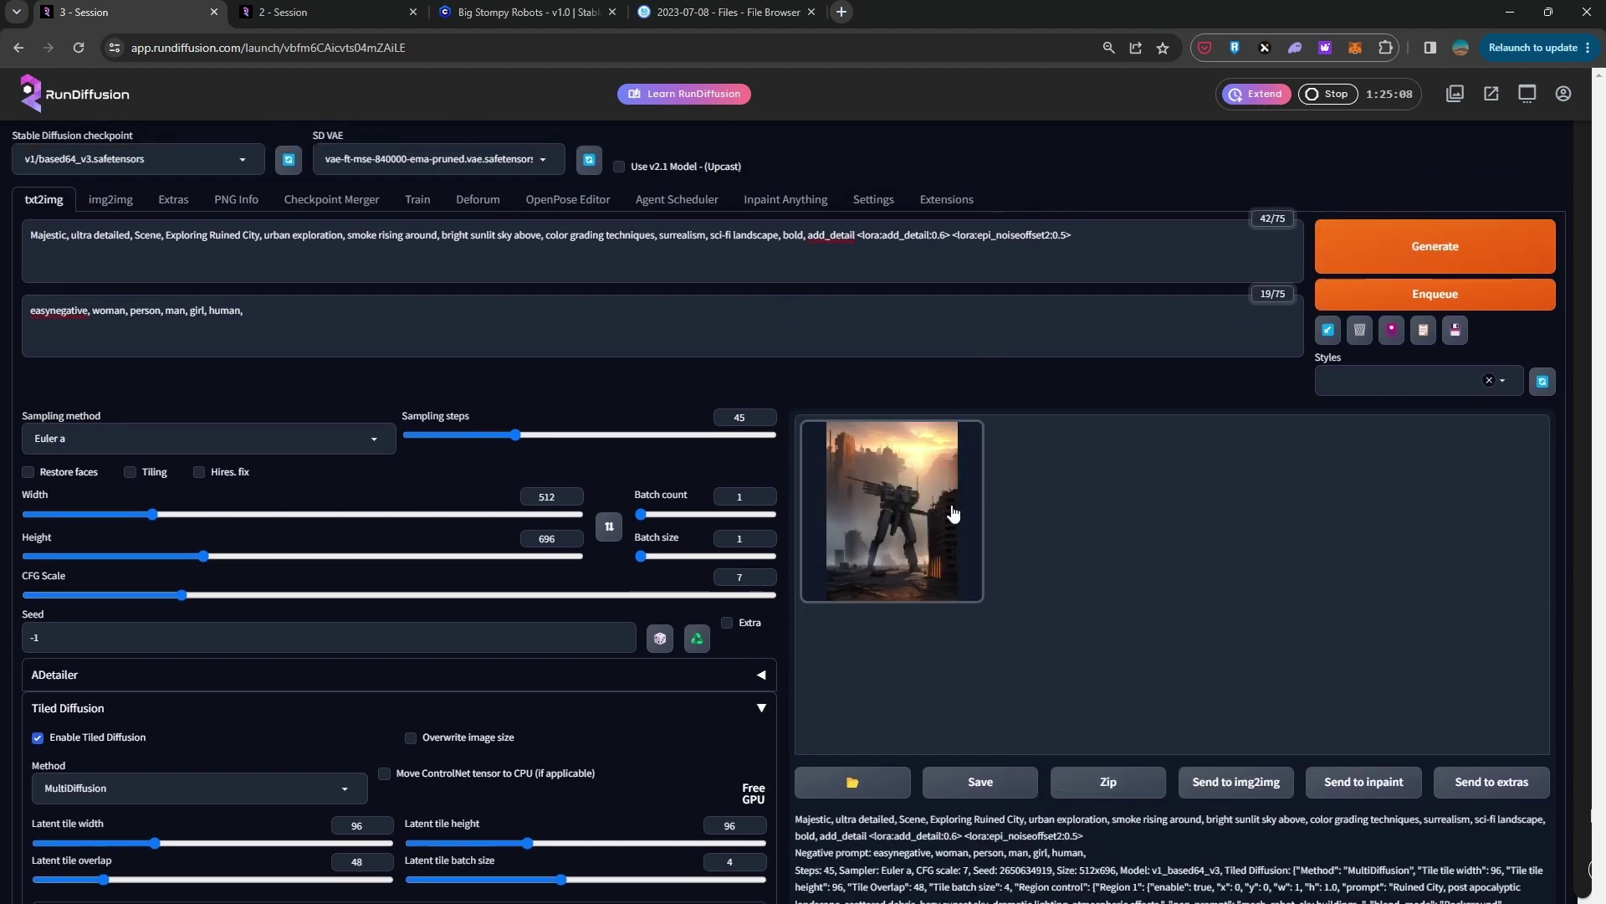
- Open the generated mech image at full size to inspect it, and close the view
click(1096, 499)
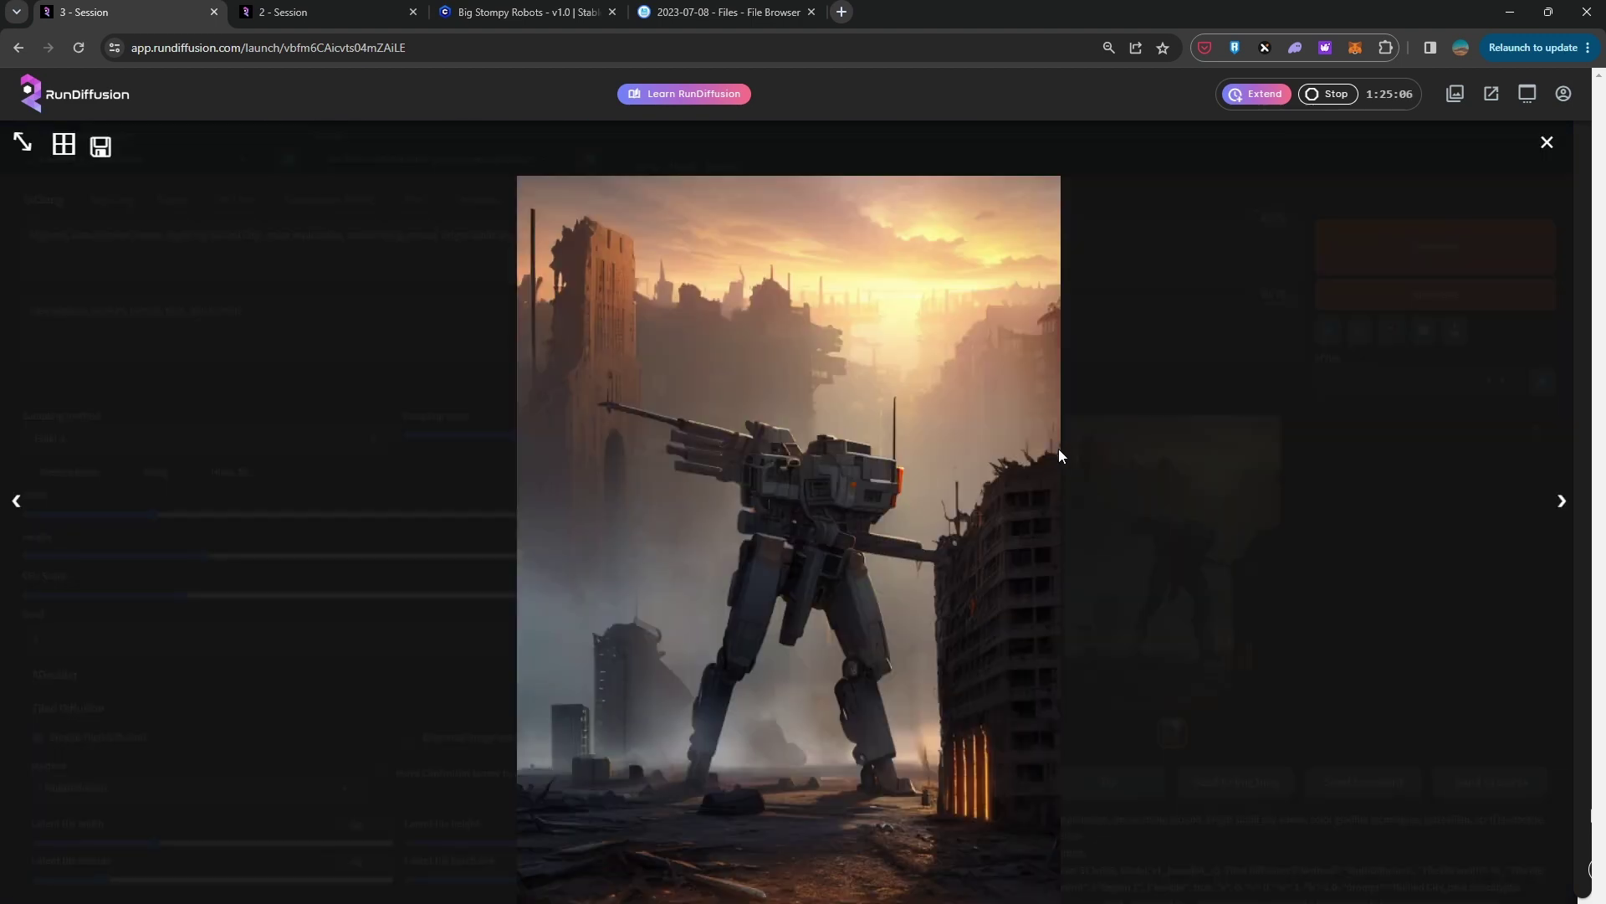
click(1042, 478)
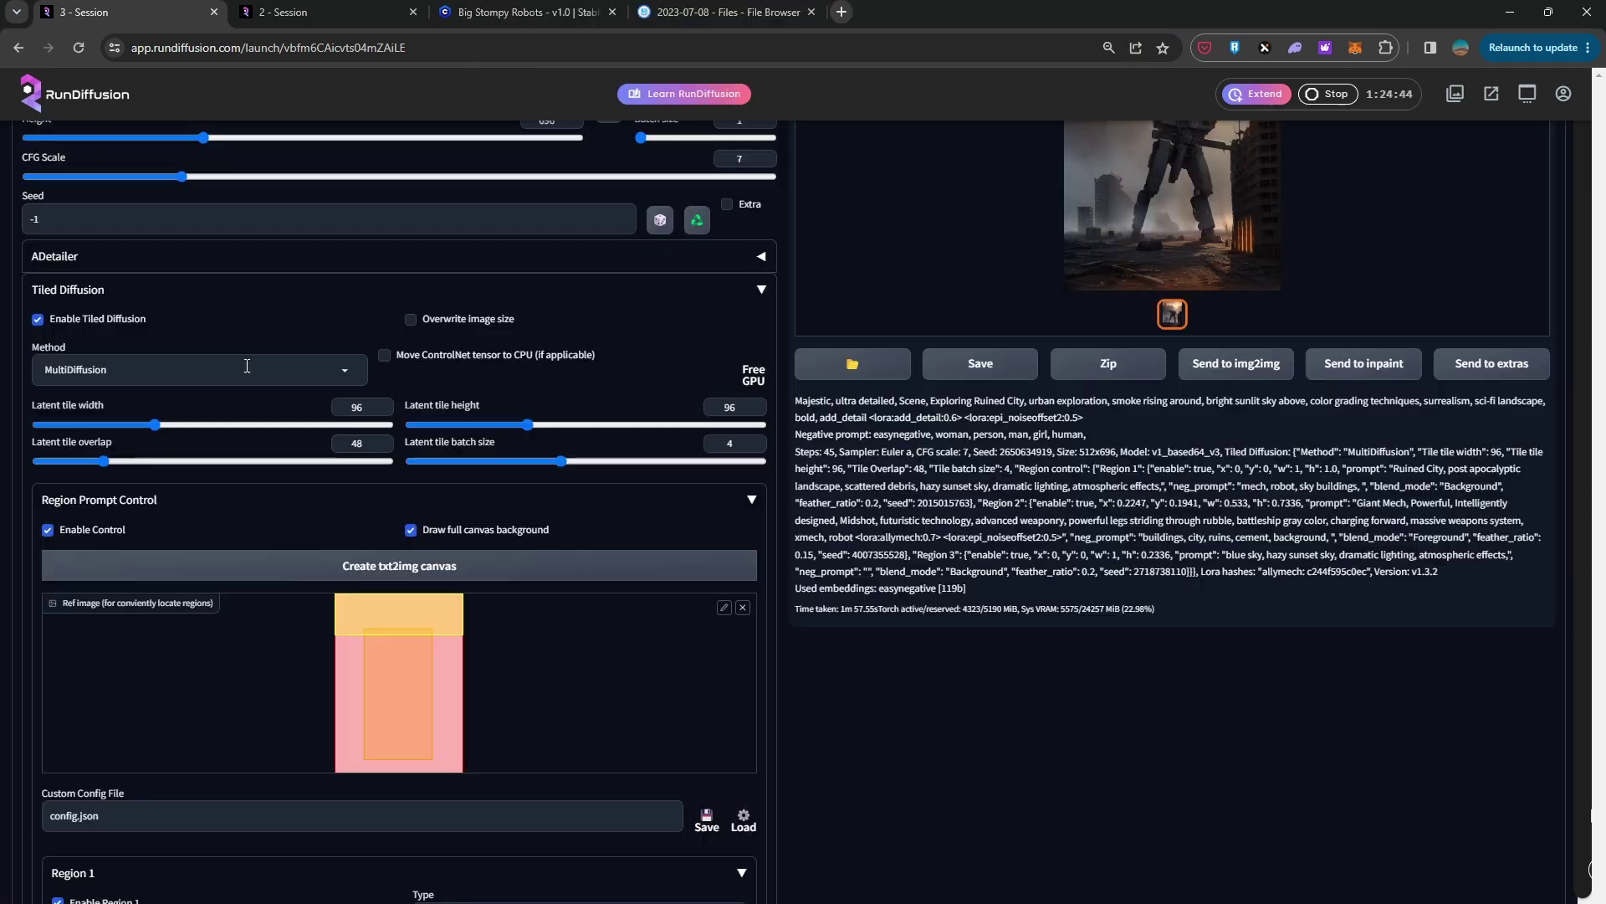
- Set the Tiled Diffusion method to Mixture of Diffusers and change Region 3's type to Foreground
click(76, 369)
click(58, 413)
scroll(444, 416, down, 10)
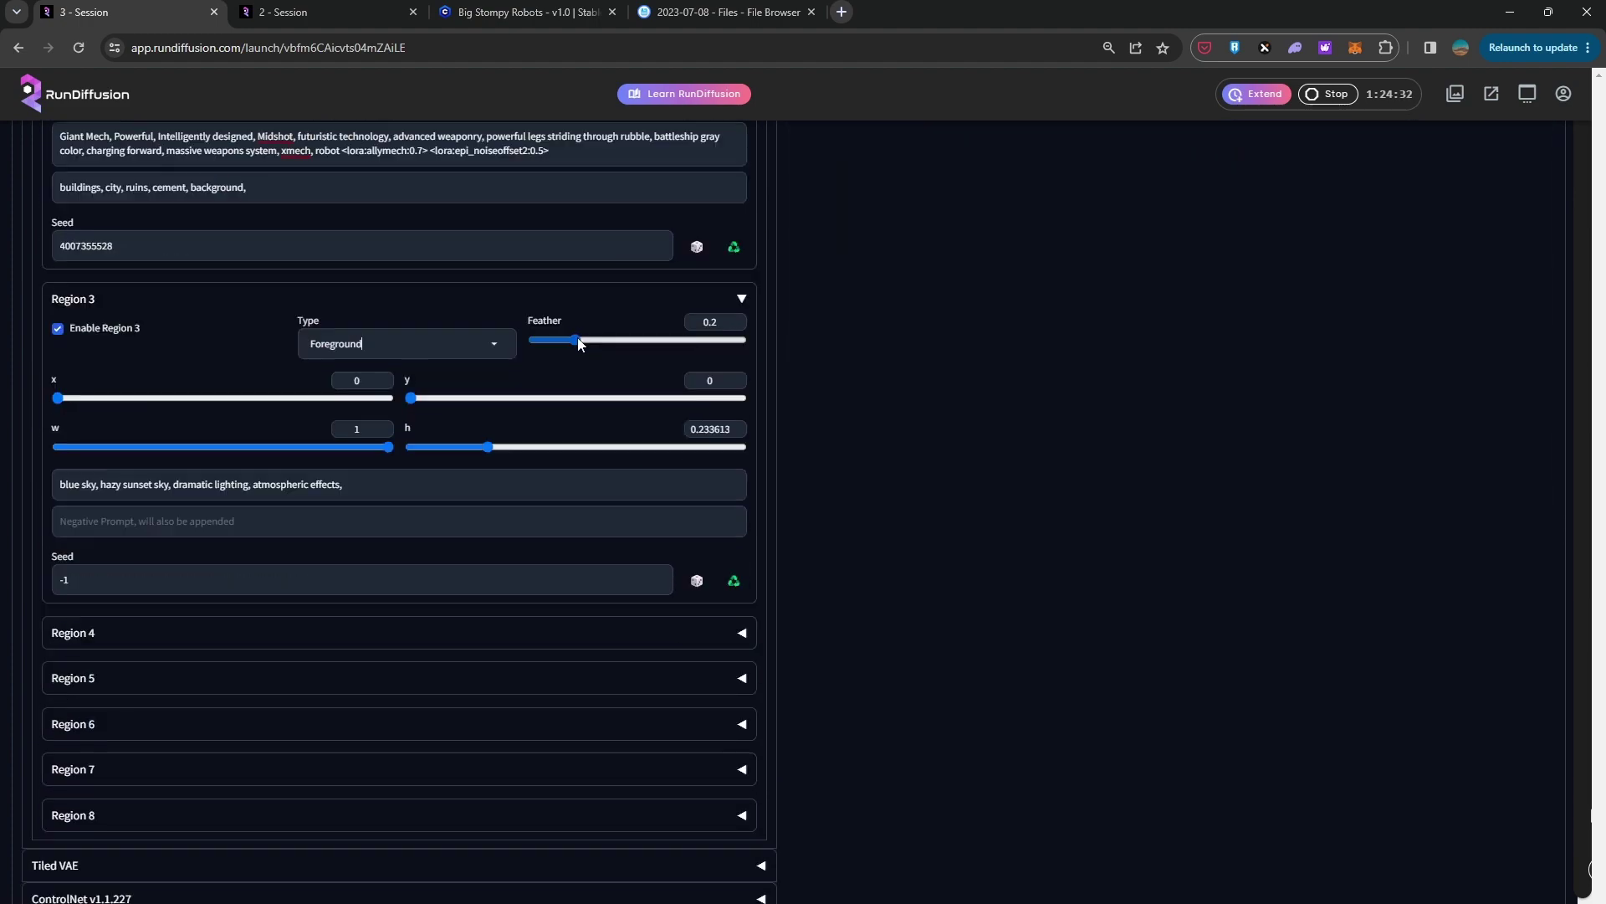
- Generate a new image with the changed settings and inspect the previous mech image at full size while it runs
scroll(985, 548, up, 15)
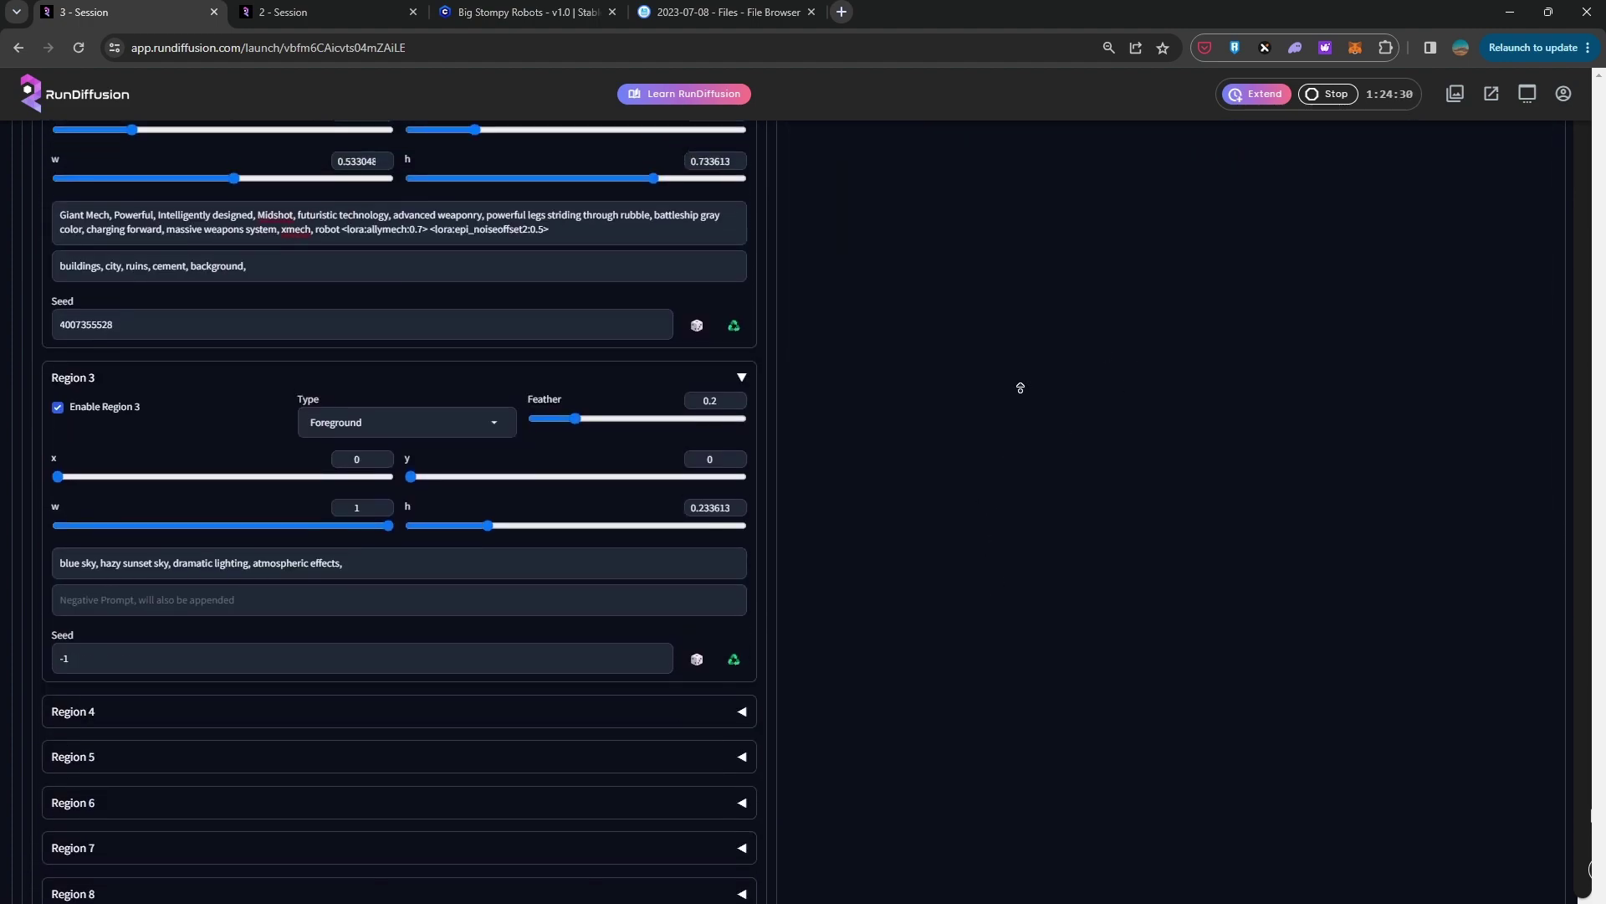
click(1372, 264)
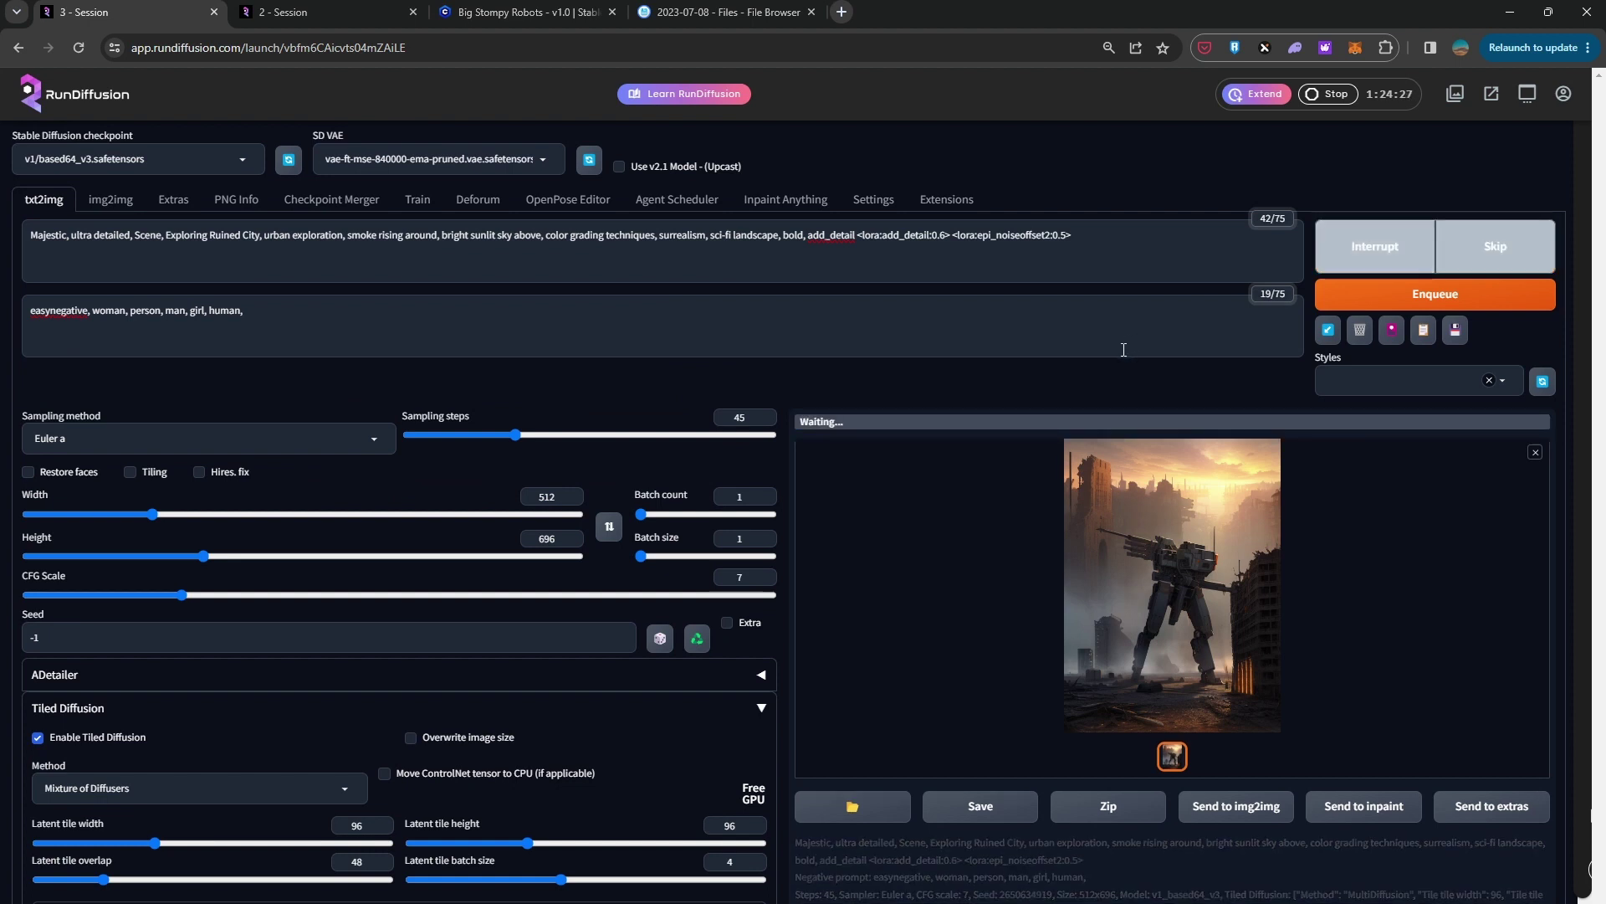
click(1171, 569)
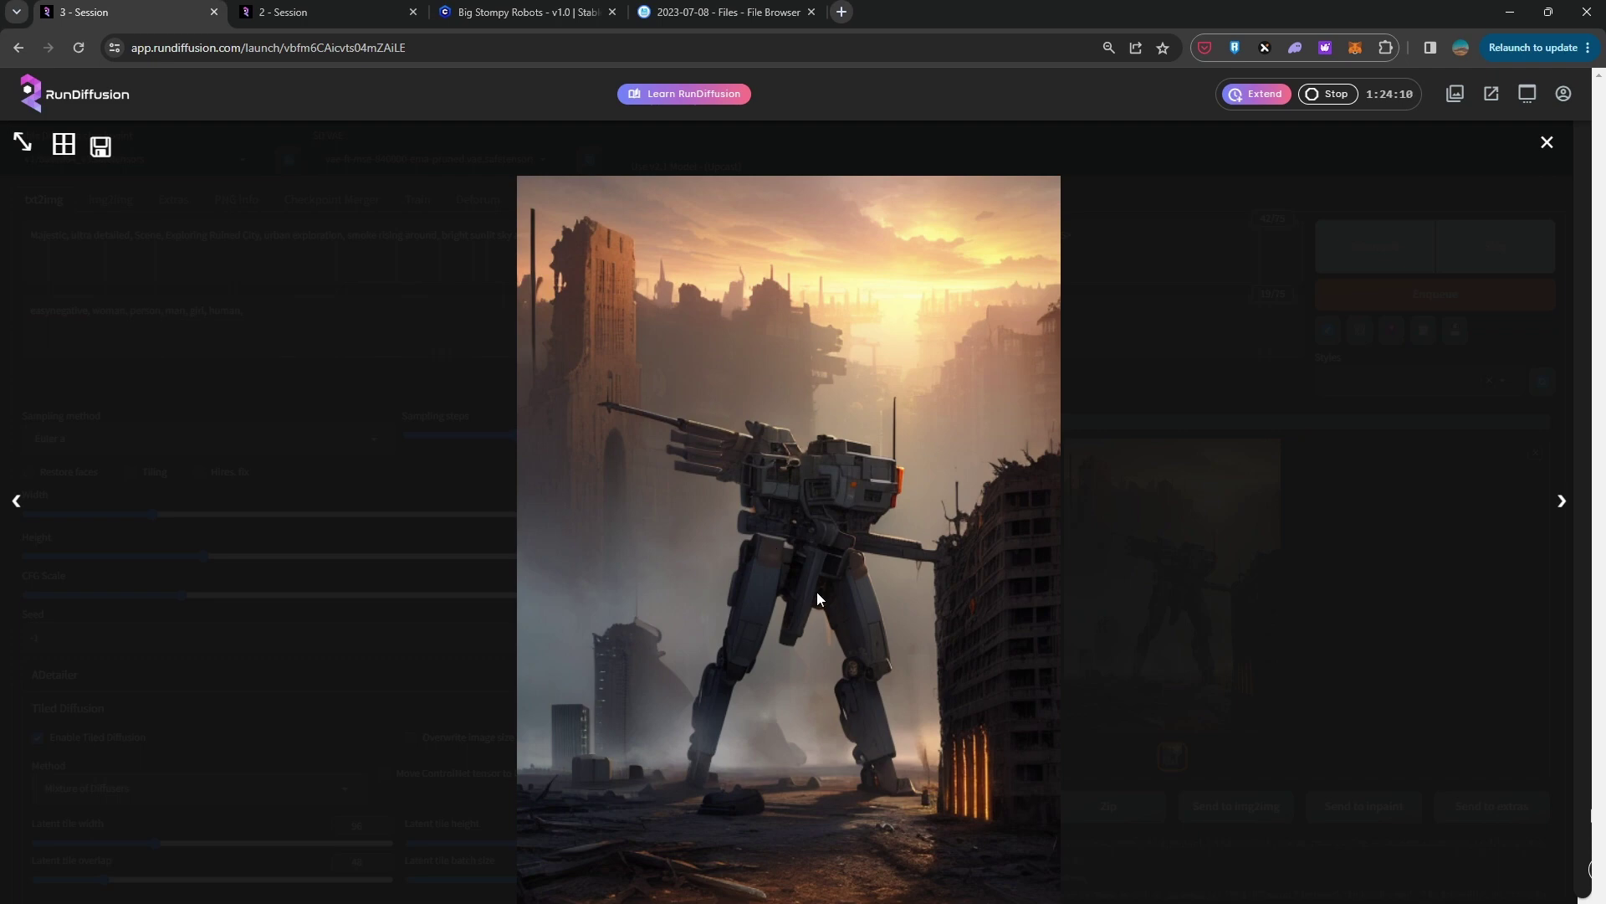
click(1547, 143)
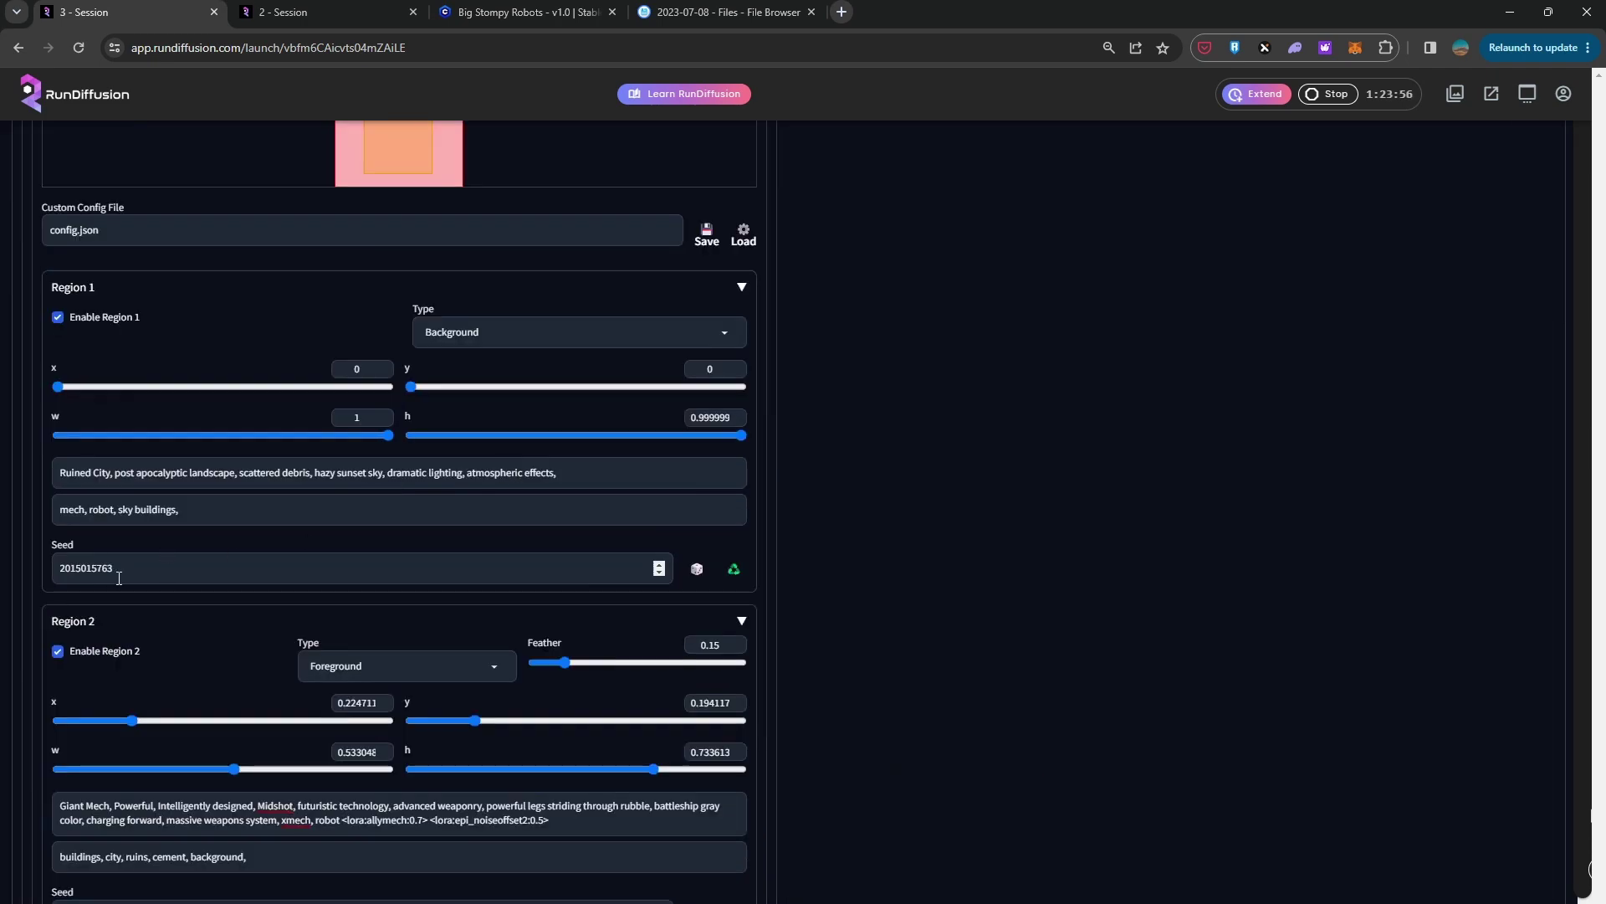
- Review the Region 1 and Region 2 seeds during generation, and return to the output preview to check progress
click(180, 568)
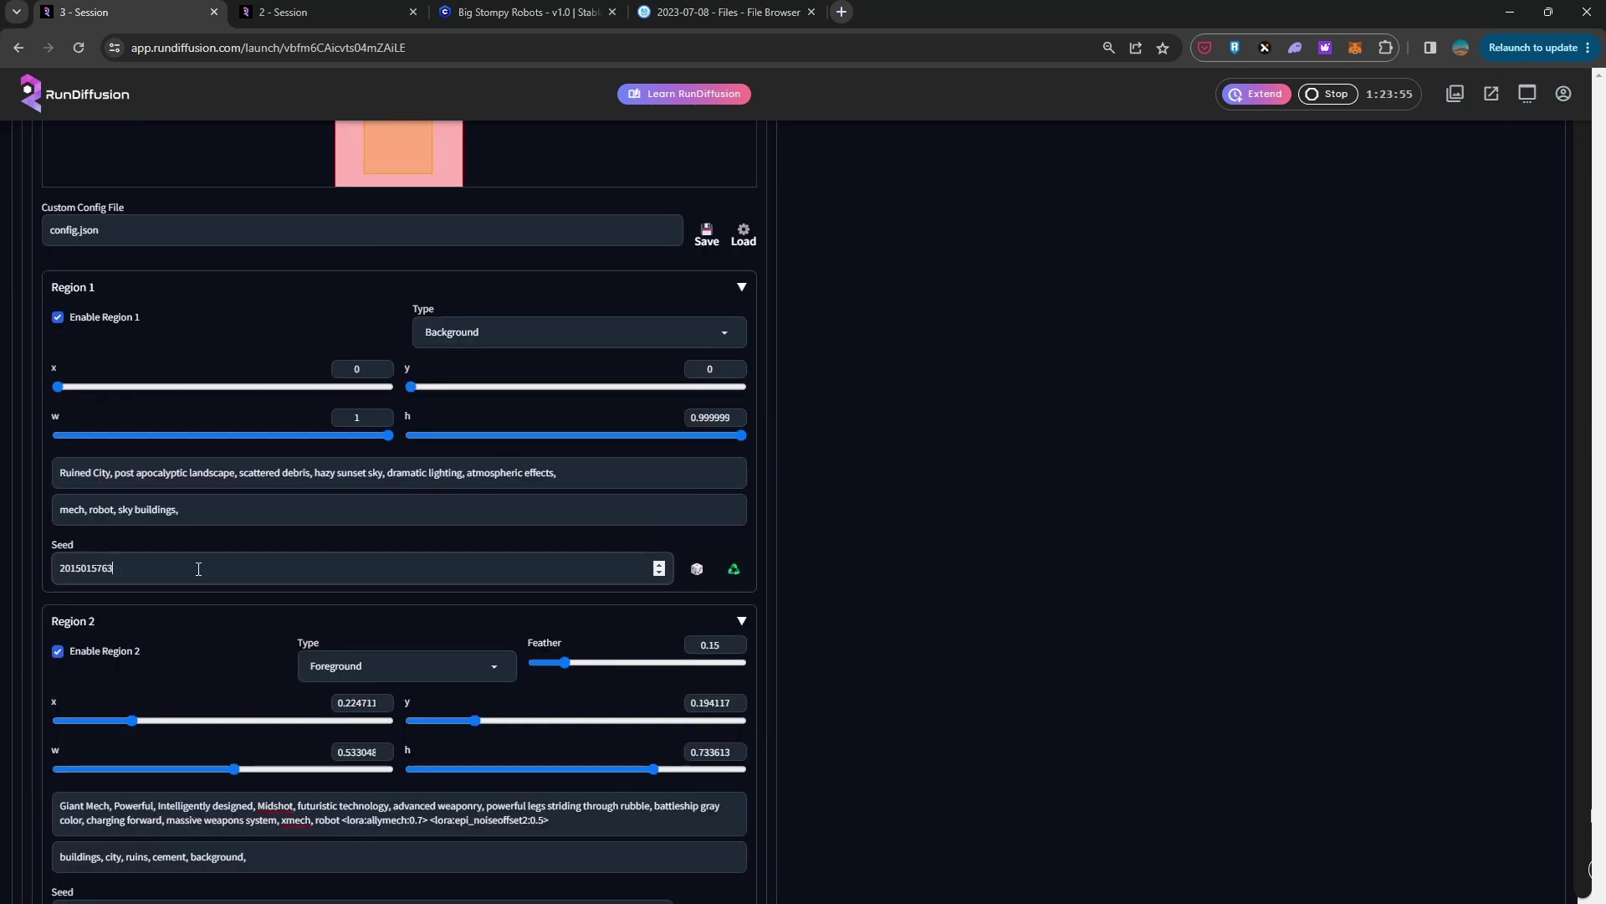
scroll(338, 562, down, 3)
click(269, 608)
click(226, 661)
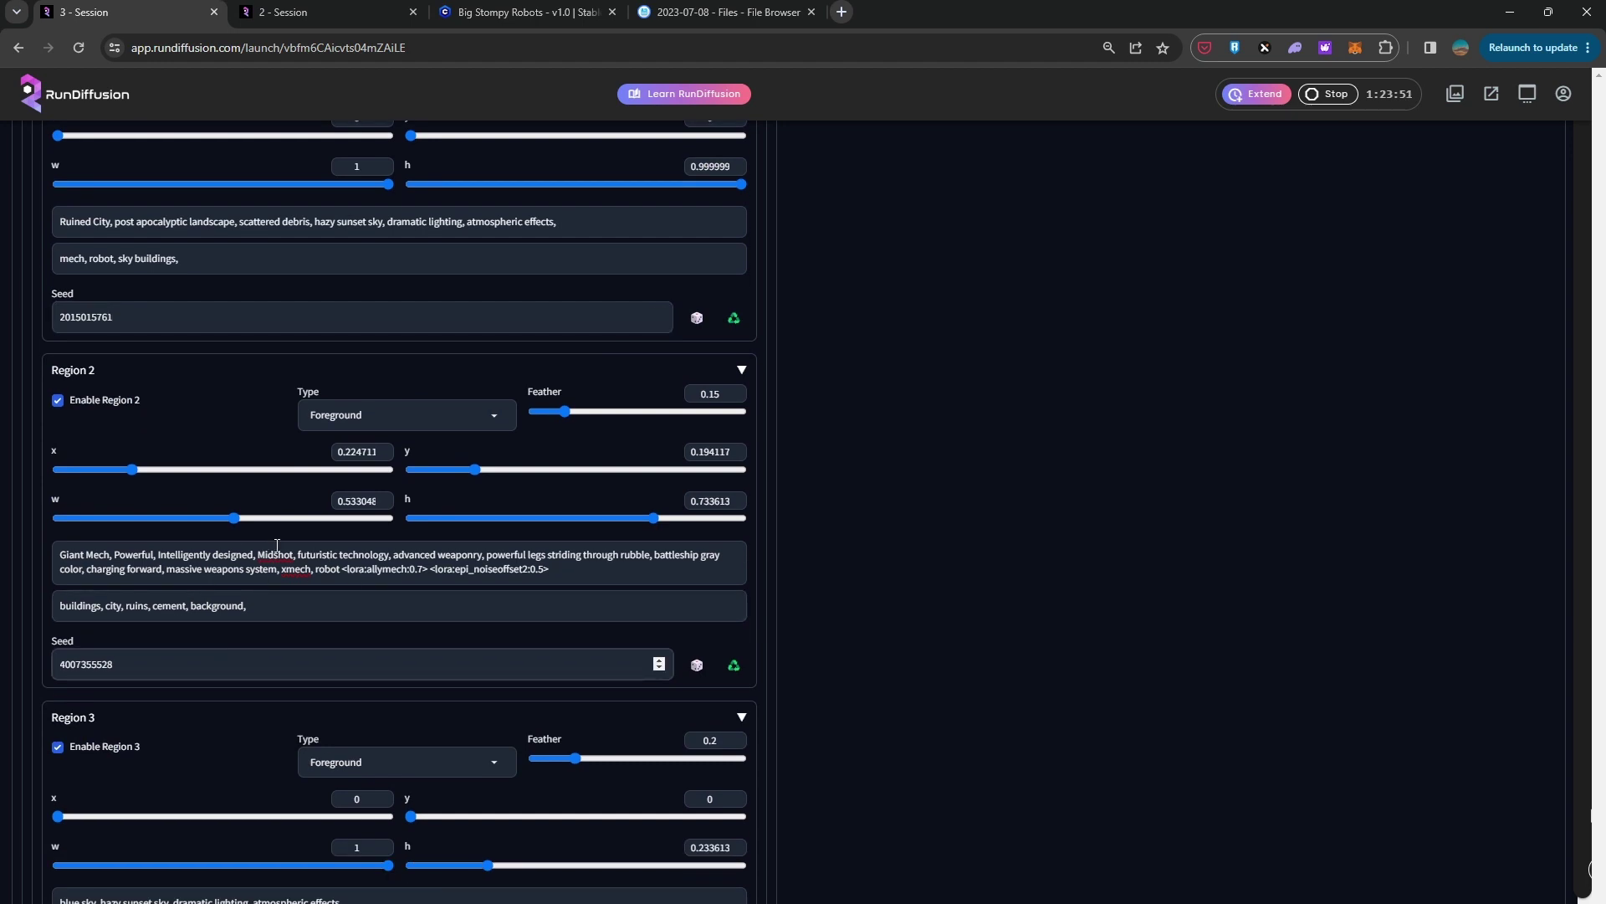
click(878, 606)
scroll(880, 577, up, 2)
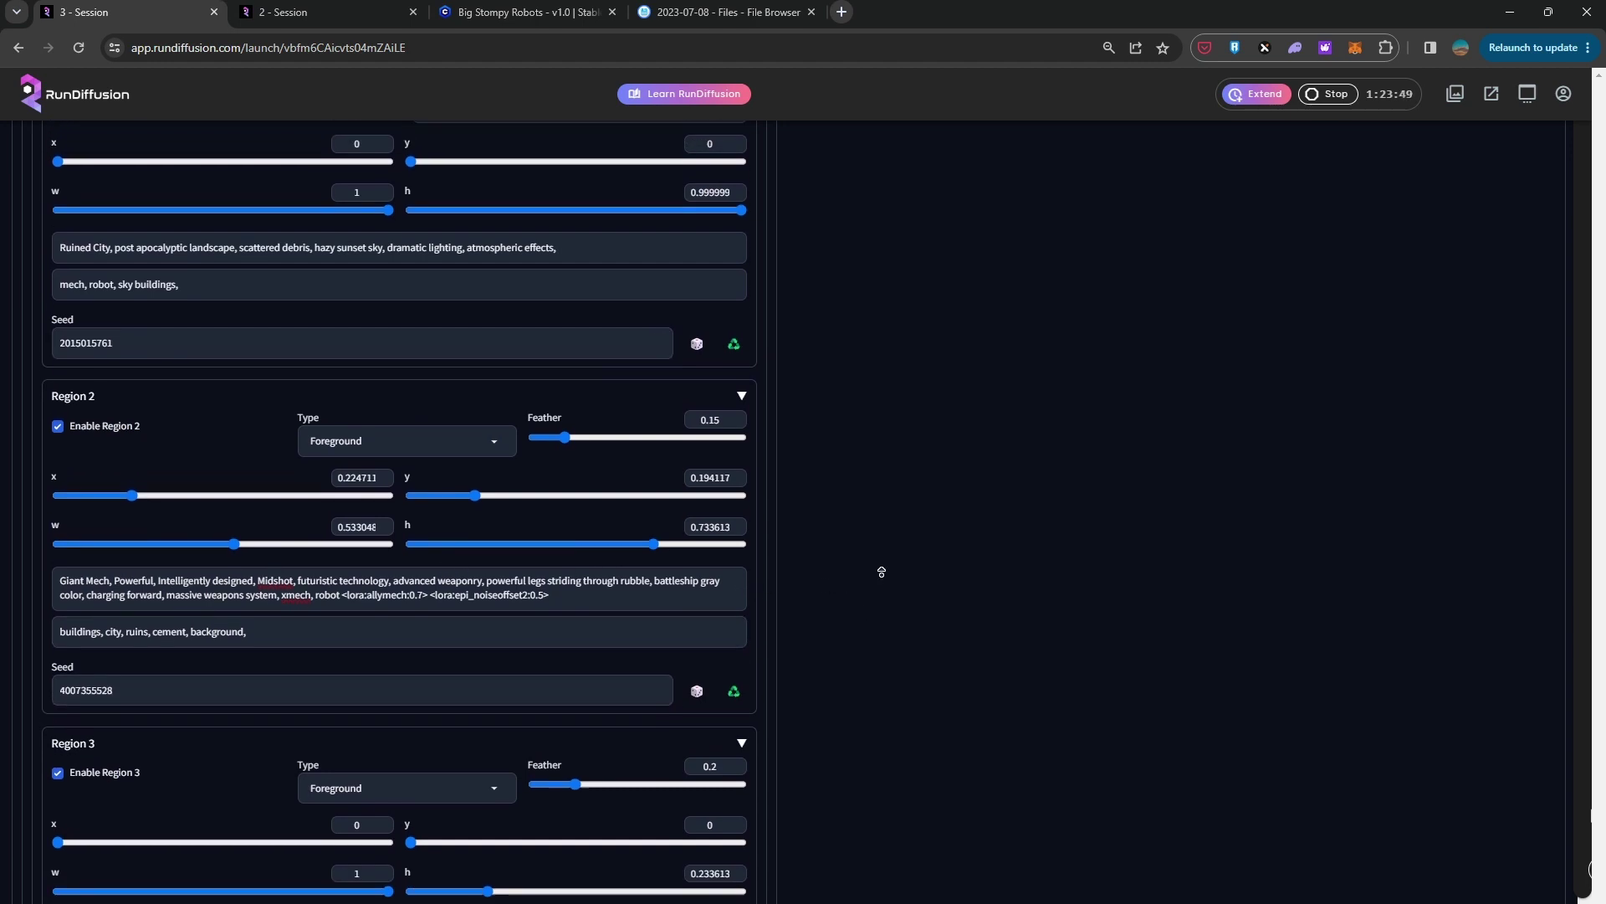
scroll(882, 575, up, 15)
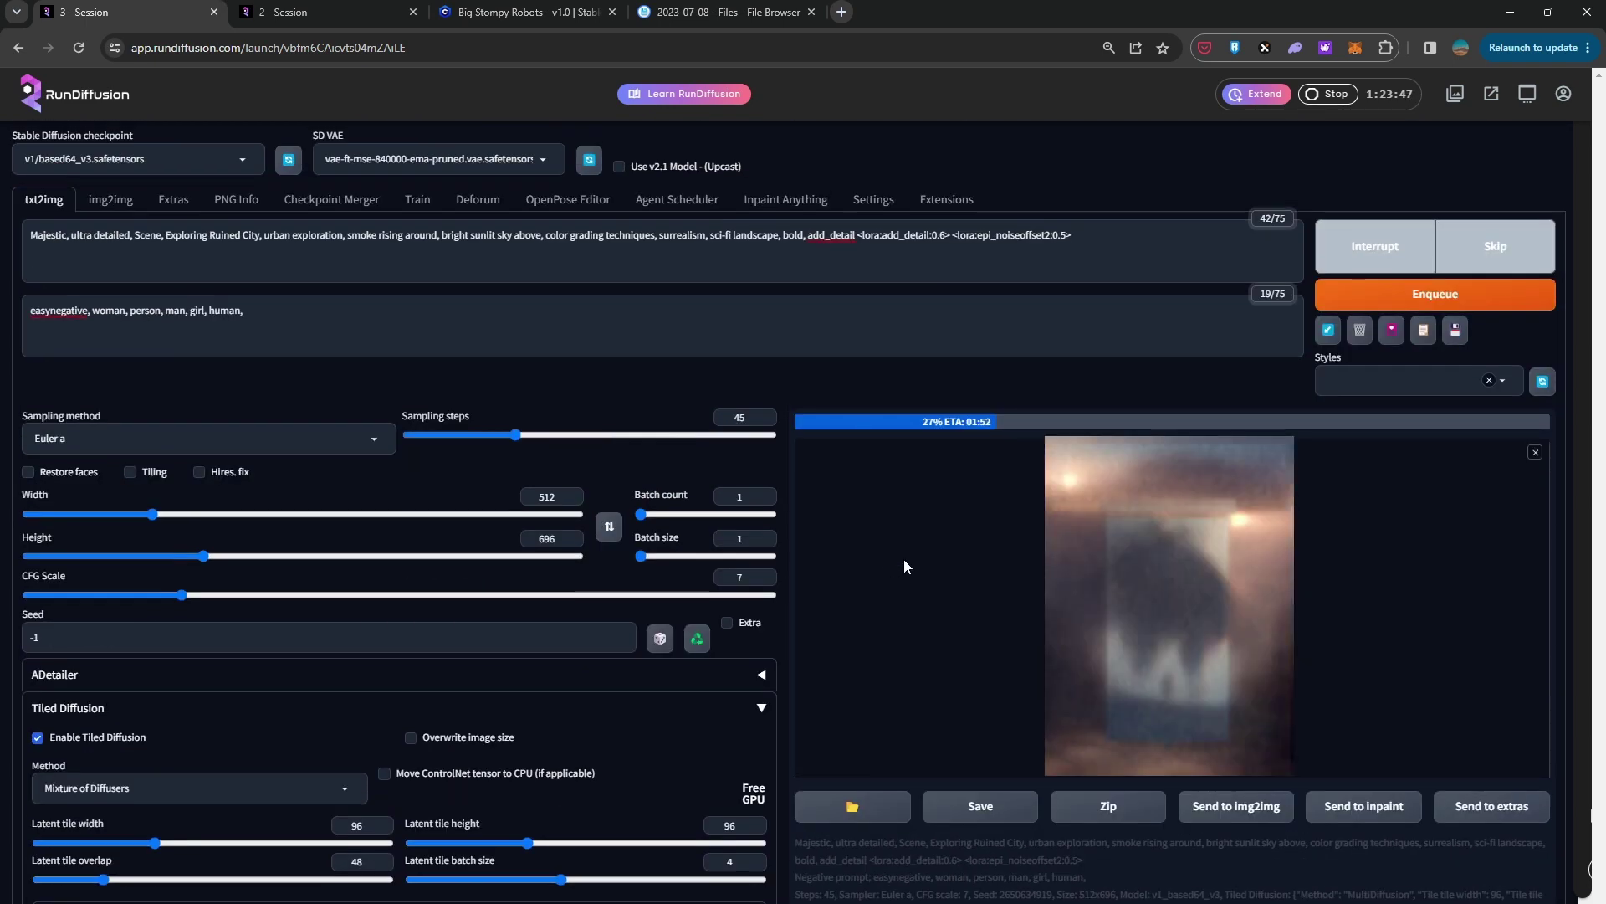